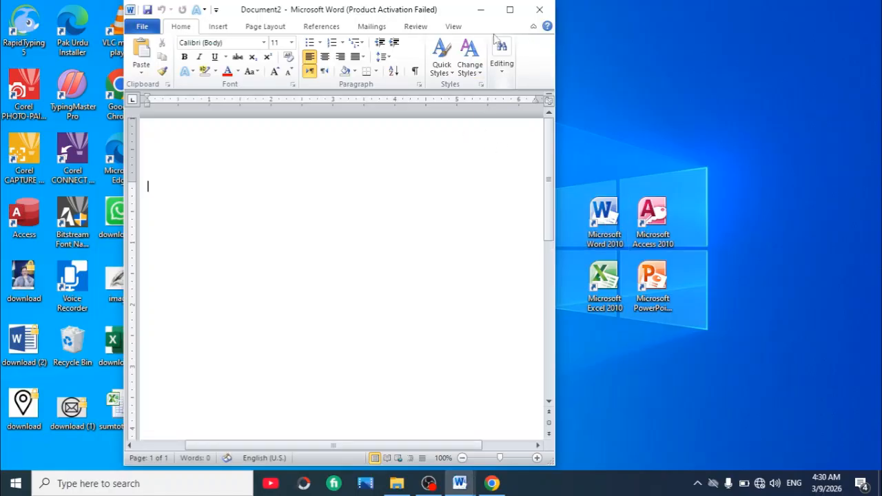
Step: Maximize the blank document's window and generate sample paragraphs with =rand()
left_click(509, 10)
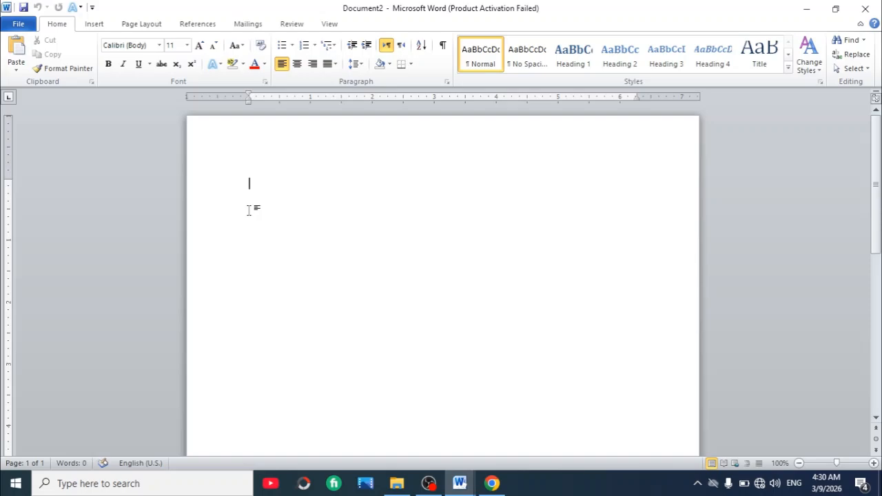
type("=rand()")
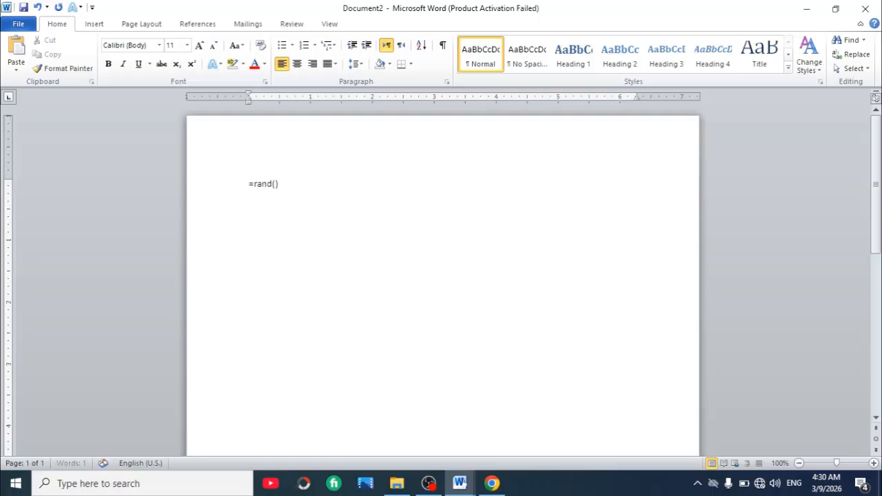
key("Return")
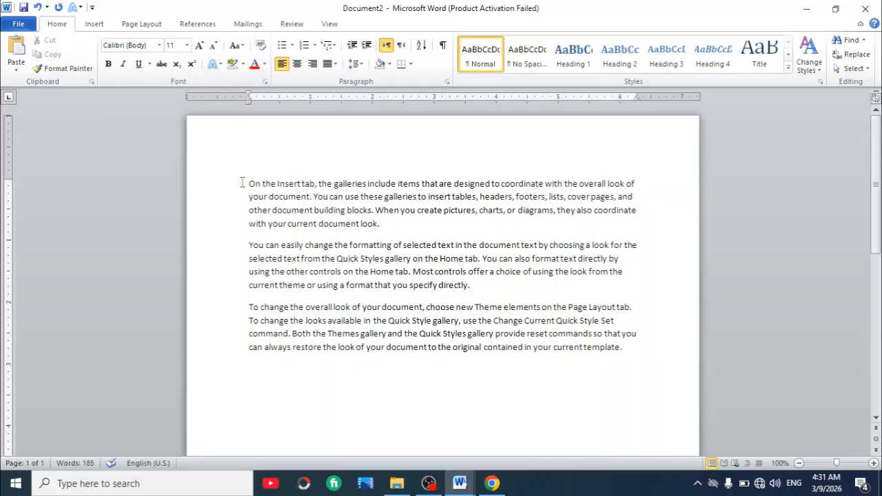
Step: Change the font of the first paragraph, starting "On the Insert tab", to Times New Roman
left_click_drag(246, 184, 475, 234)
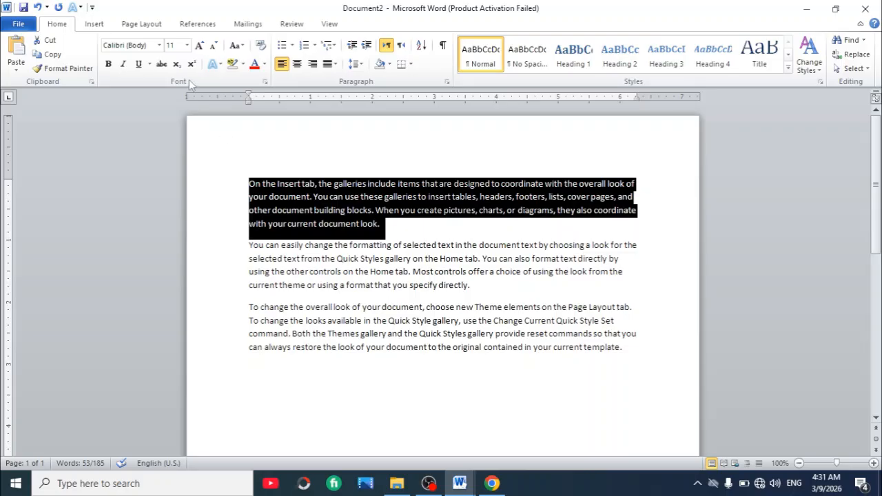
left_click(159, 46)
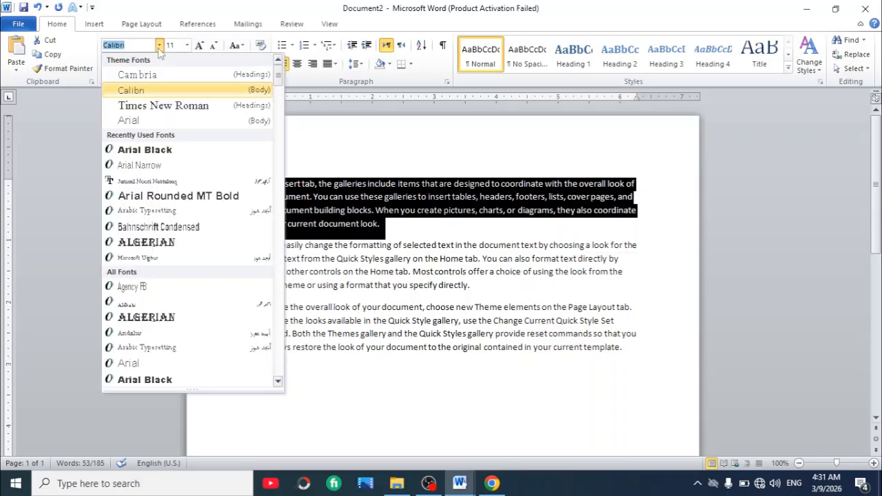
left_click(167, 112)
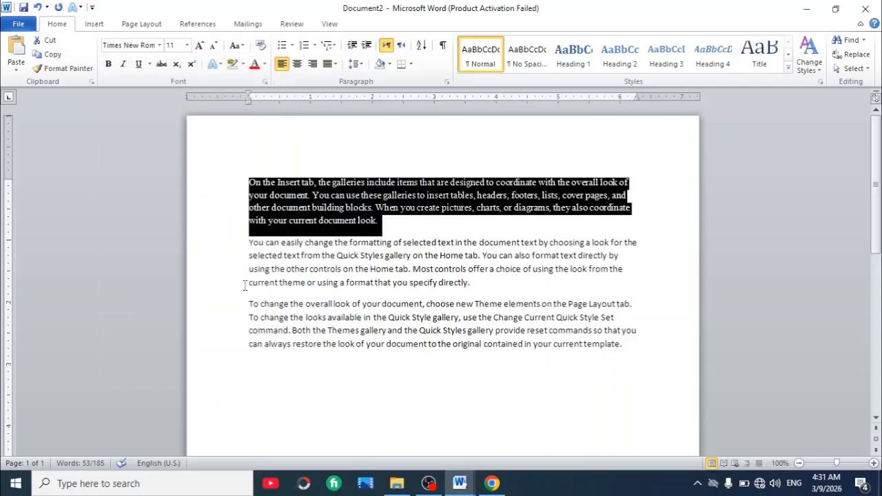
left_click(234, 285)
left_click(542, 368)
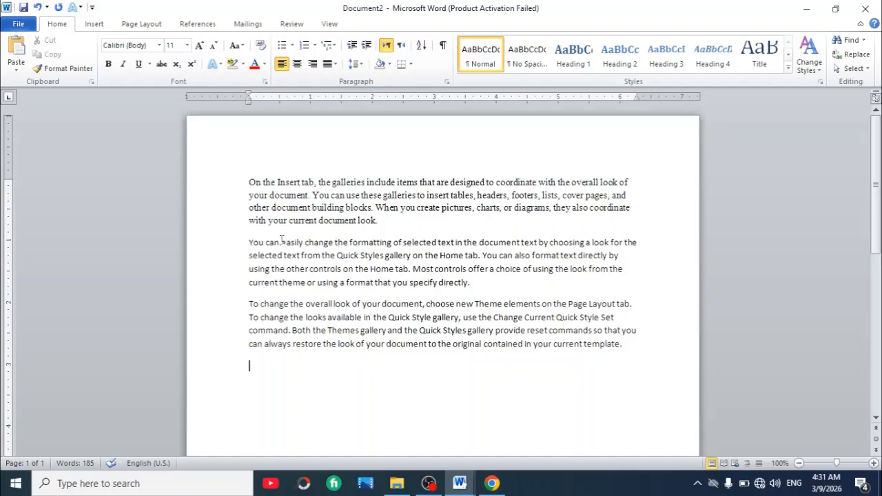
Step: Increase the font size of all the text in the document to 14
triple_click(233, 188)
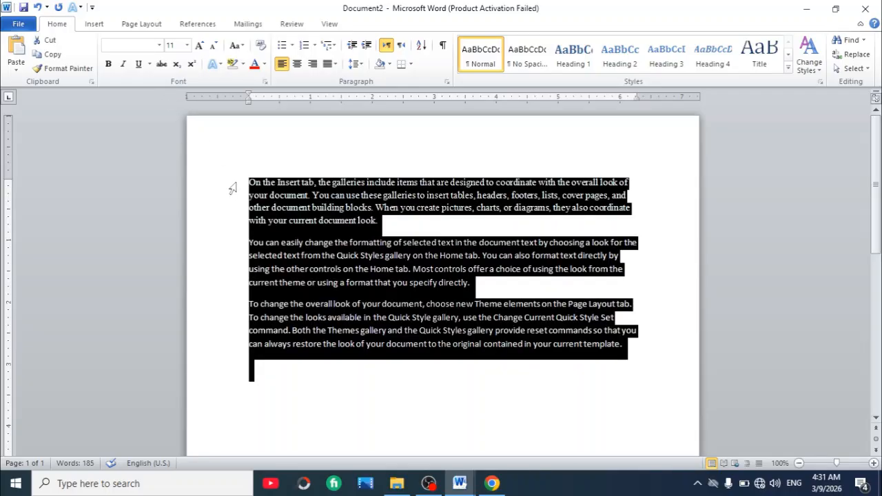
left_click(198, 47)
left_click(198, 47)
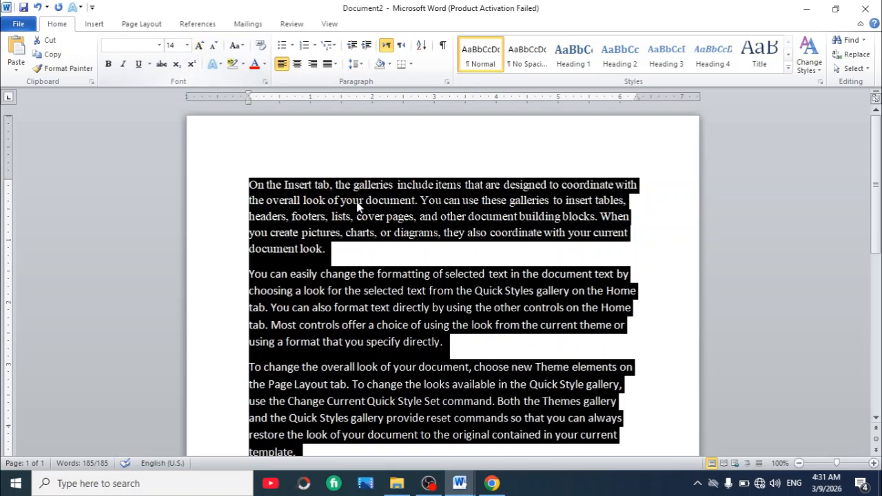
left_click(487, 143)
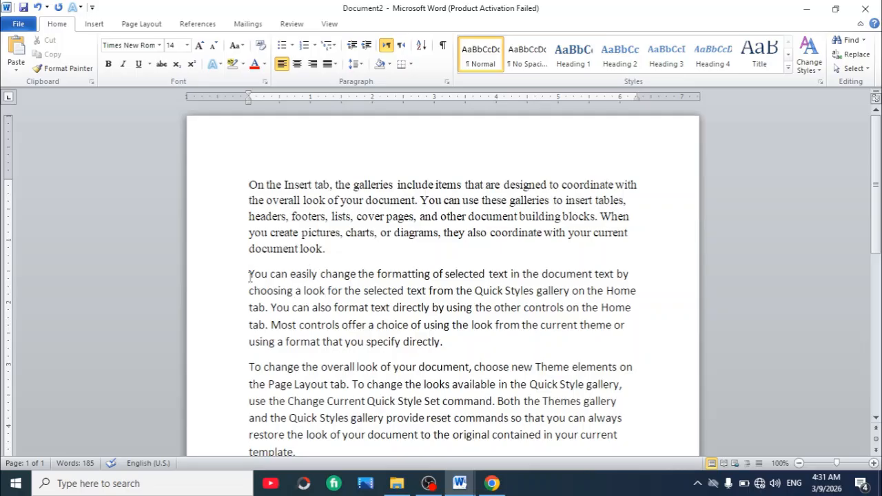
Step: Change the font of the second paragraph, starting "You can easily", to Arial Black
left_click_drag(248, 274, 455, 345)
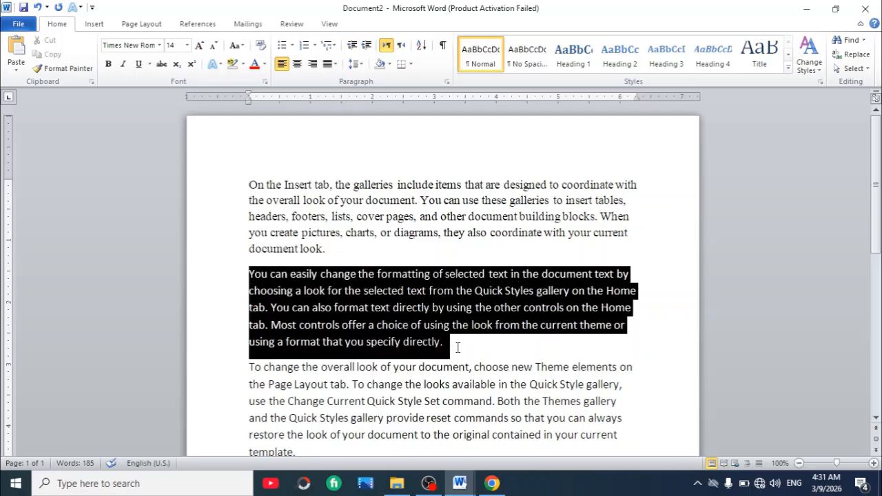
left_click(160, 46)
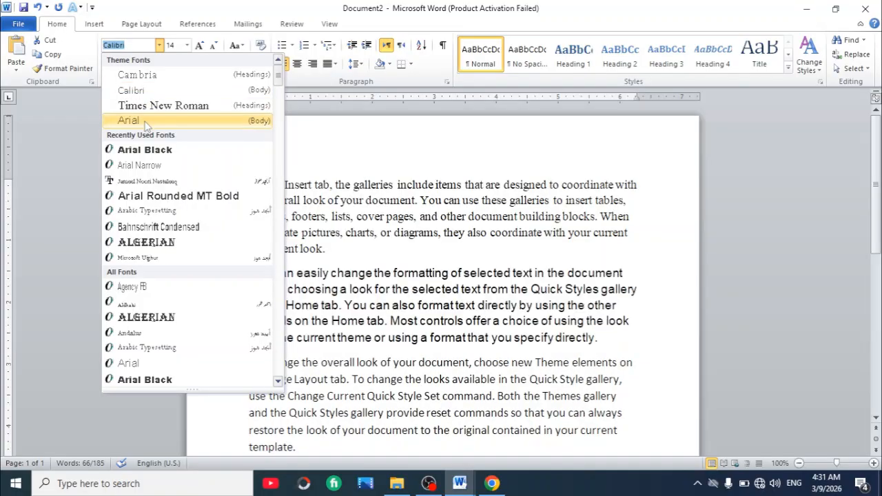
left_click(143, 153)
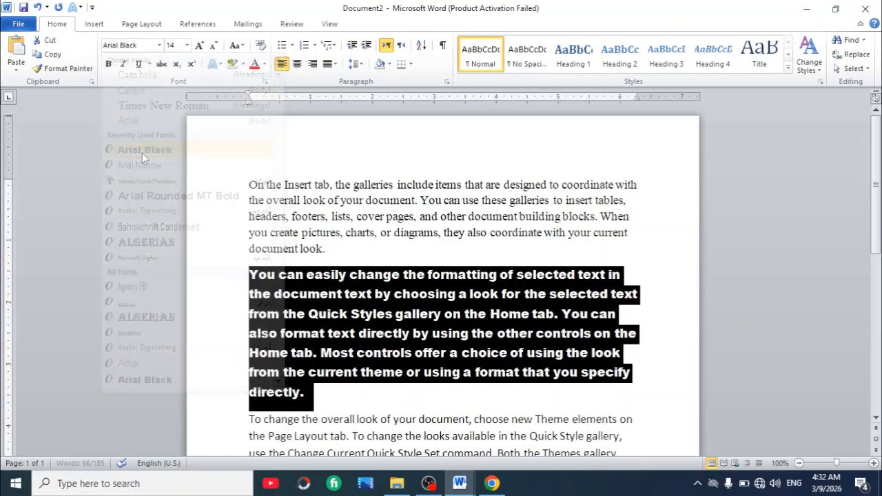
left_click(675, 315)
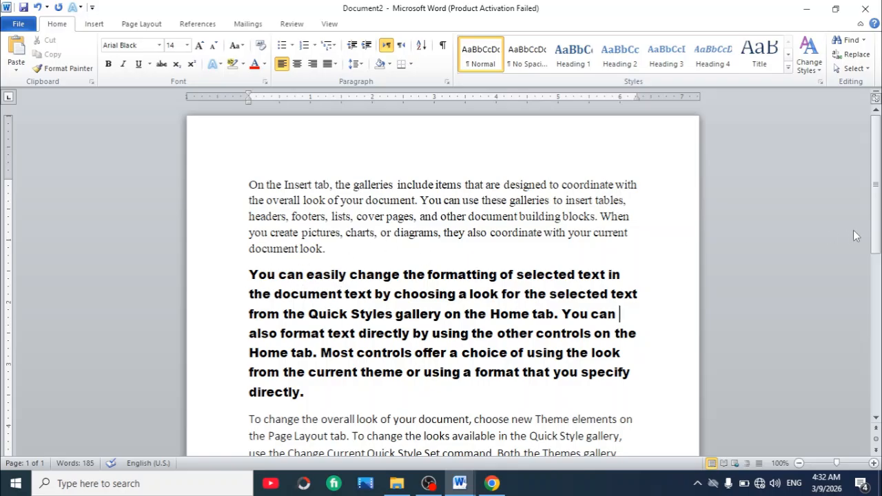
Step: Change the font of the third paragraph, starting "To change the overall look", to Algerian
scroll(876, 193, "down", 3)
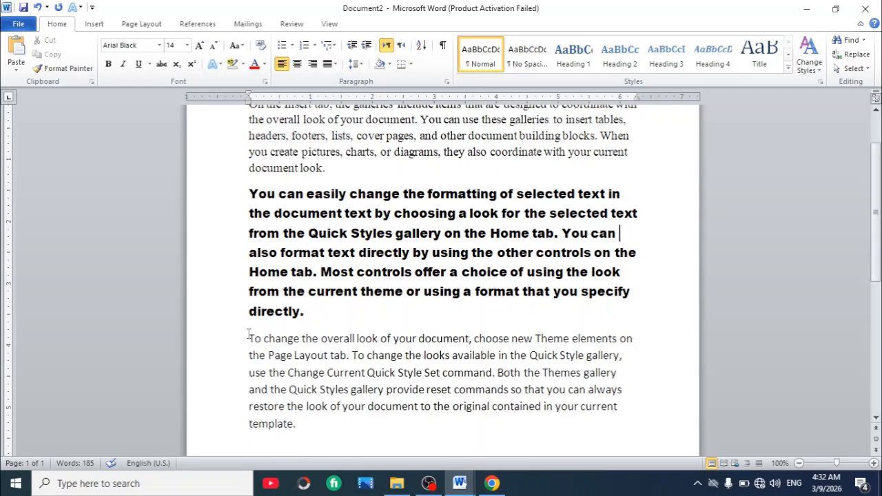
left_click_drag(249, 338, 592, 416)
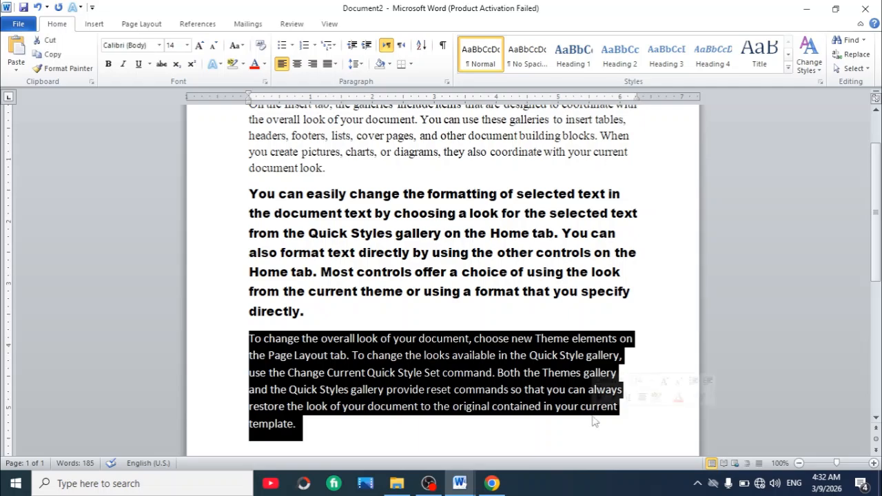
left_click(159, 46)
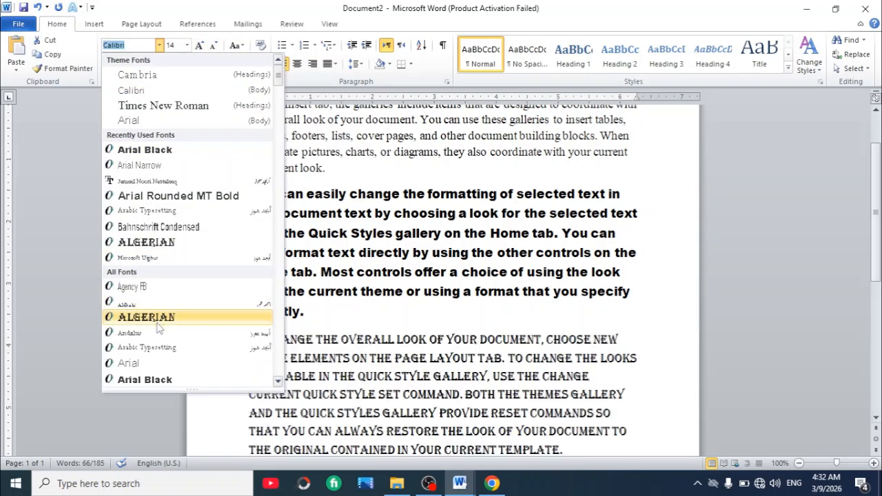
left_click(157, 321)
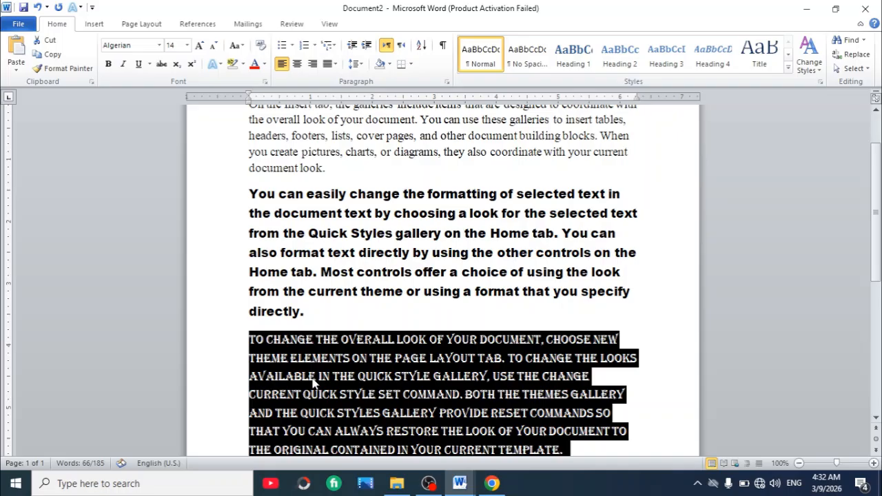
left_click(663, 329)
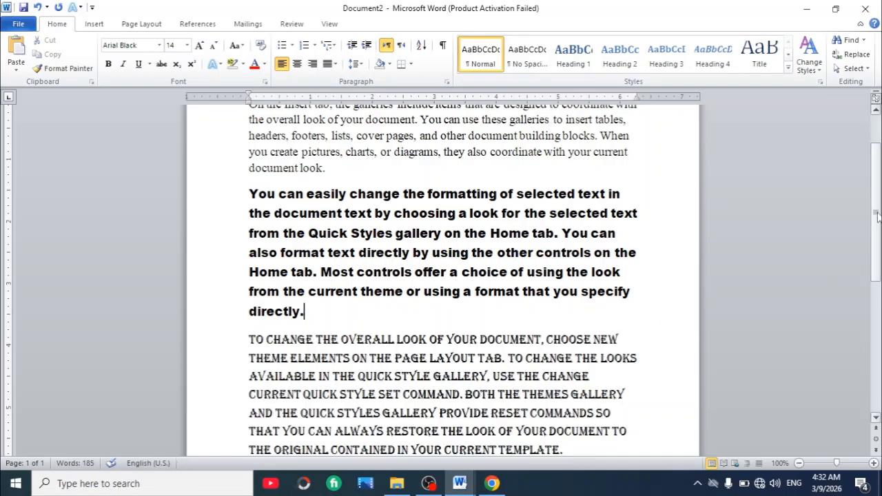
scroll(860, 152, "up", 2)
scroll(862, 181, "down", 2)
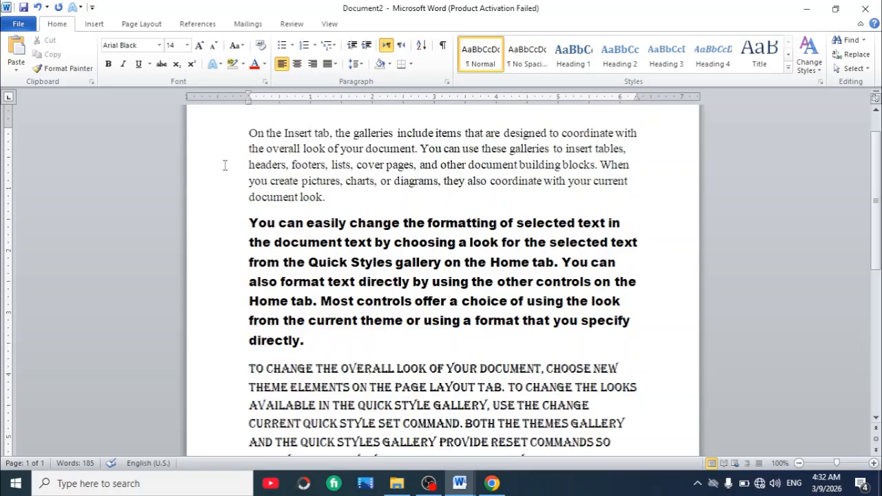
left_click(159, 45)
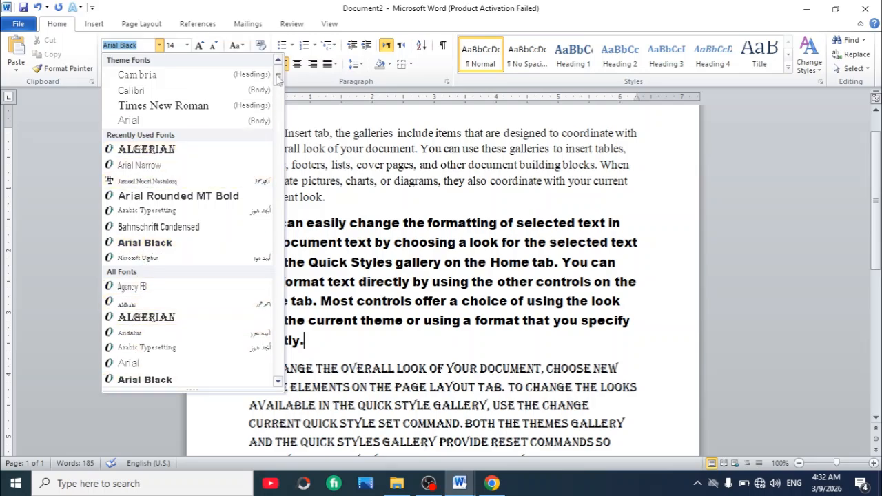
left_click_drag(277, 77, 250, 379)
left_click(366, 206)
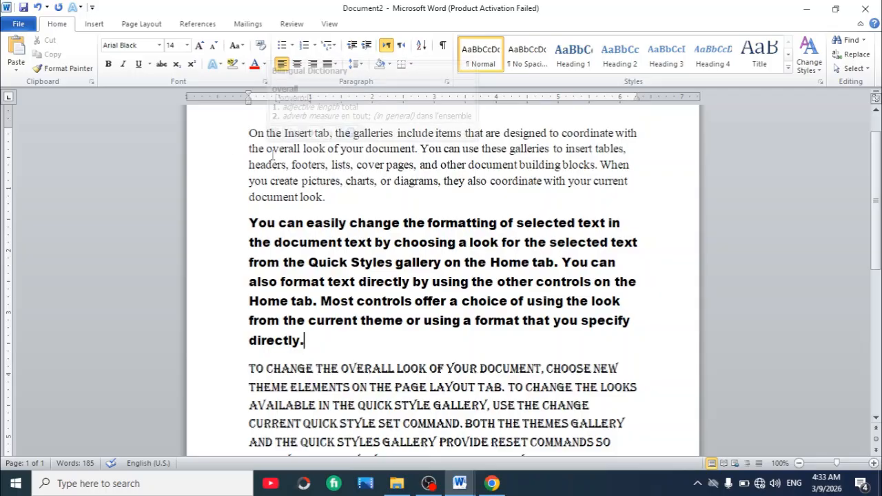
Step: Clear the formatting of the second paragraph and of all the text in the document
left_click(260, 46)
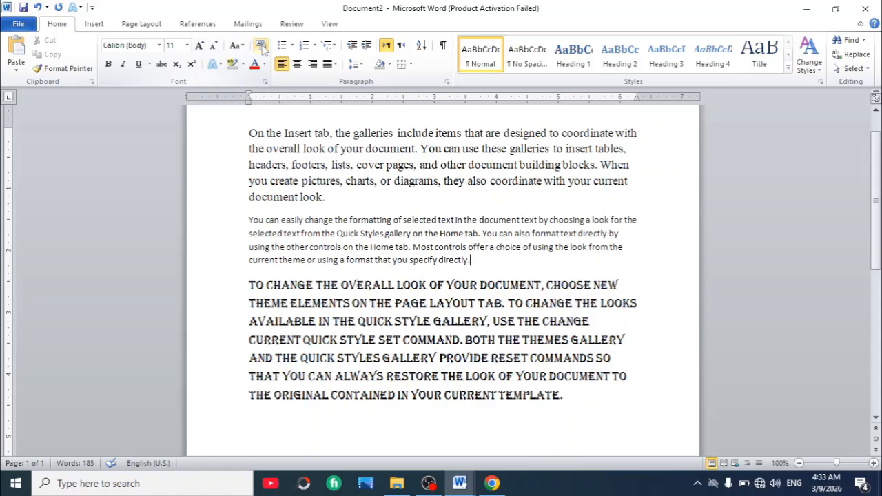
key("ctrl+a")
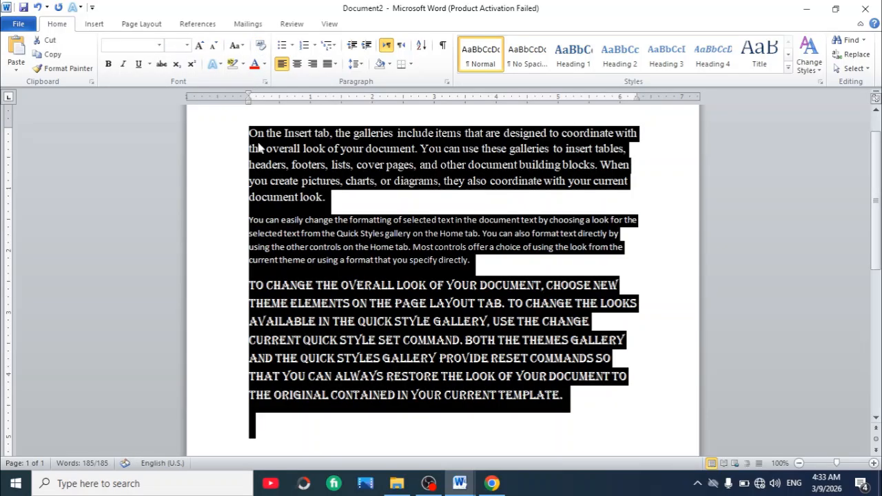
left_click(260, 45)
left_click(434, 371)
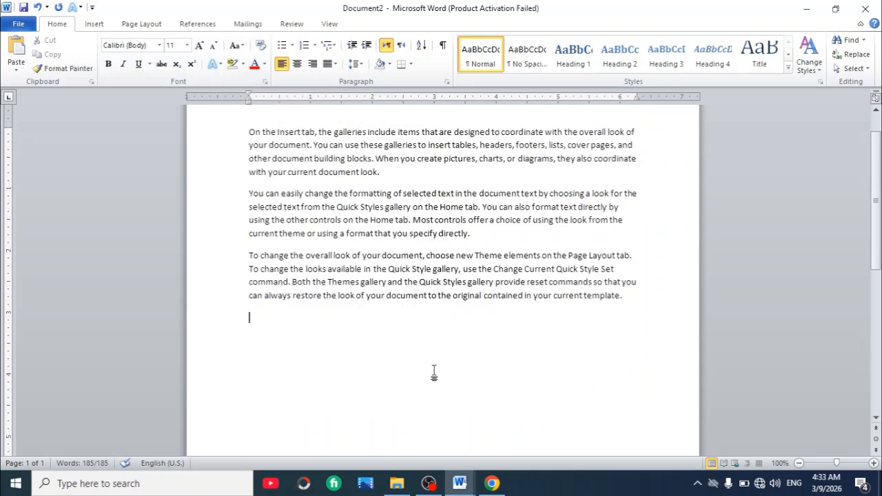
Step: Split "On the Insert tab,", "You can easily" and "To change" off the starts of their paragraphs onto separate heading lines
left_click(316, 132)
key("Return")
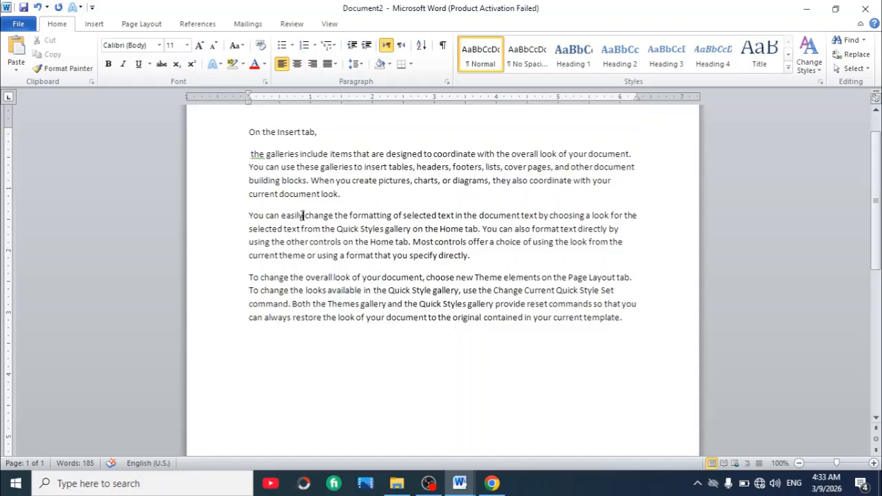
left_click(303, 215)
key("Return")
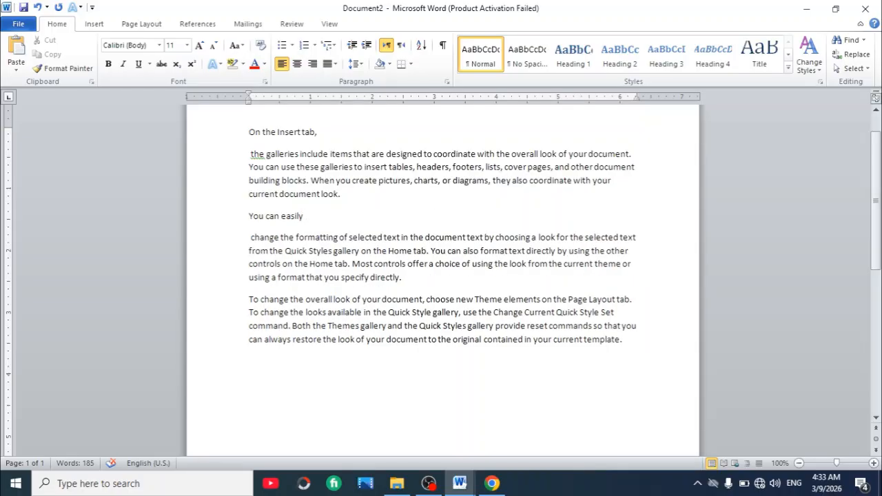
left_click(289, 300)
key("Return")
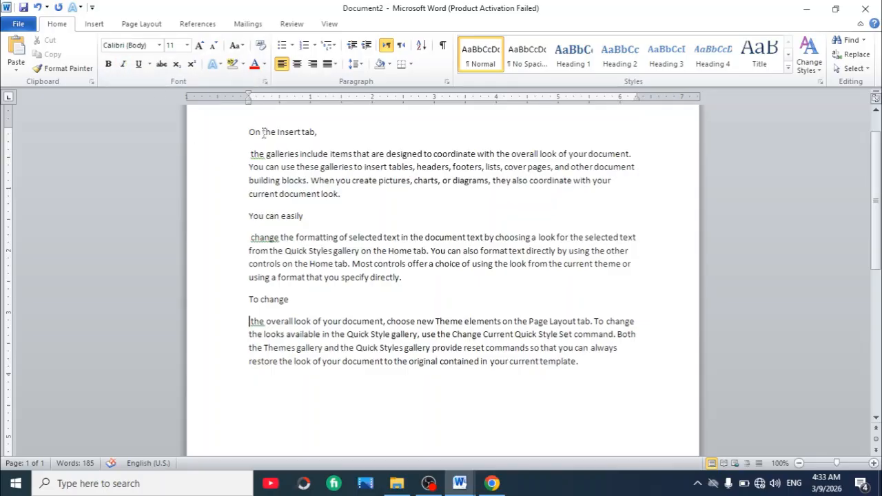
Step: Make the first heading line, "On the Insert tab,", bold
mouse_move(250, 133)
left_click_drag(249, 132, 322, 142)
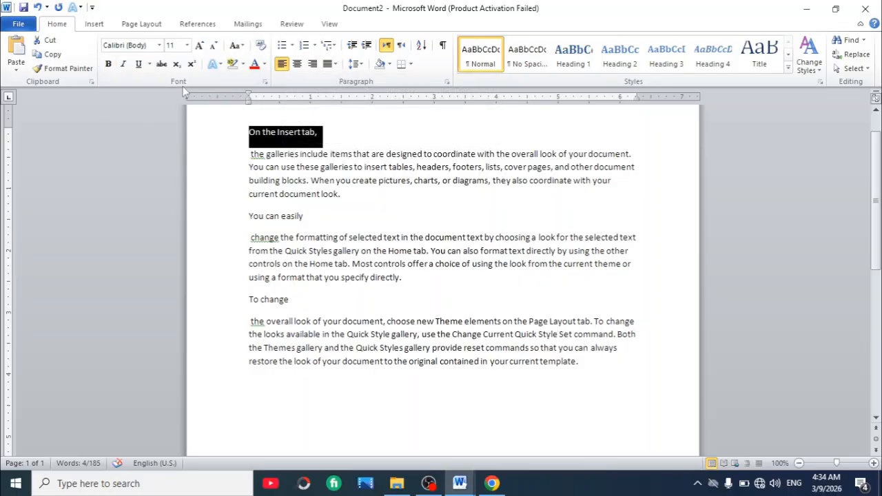
left_click(108, 64)
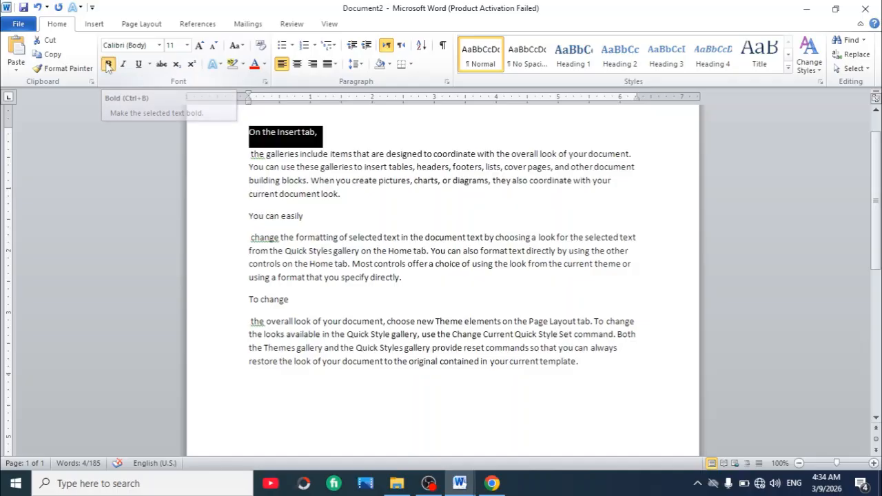
left_click(235, 154)
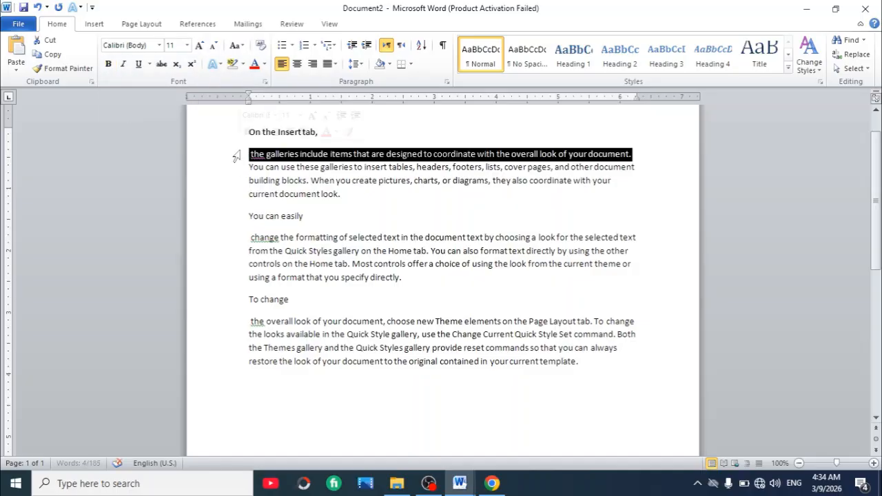
left_click(383, 221)
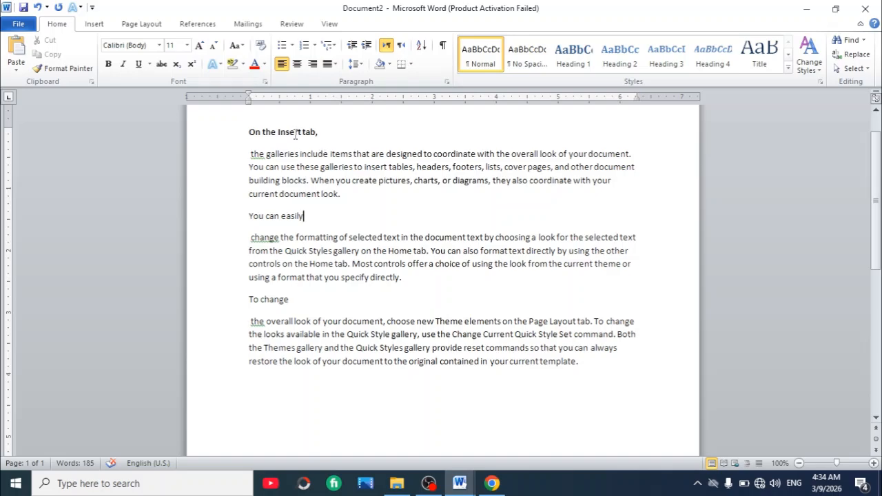
Step: Increase the font size of the heading "On the Insert tab," to 16
mouse_move(250, 128)
left_click_drag(249, 131, 334, 130)
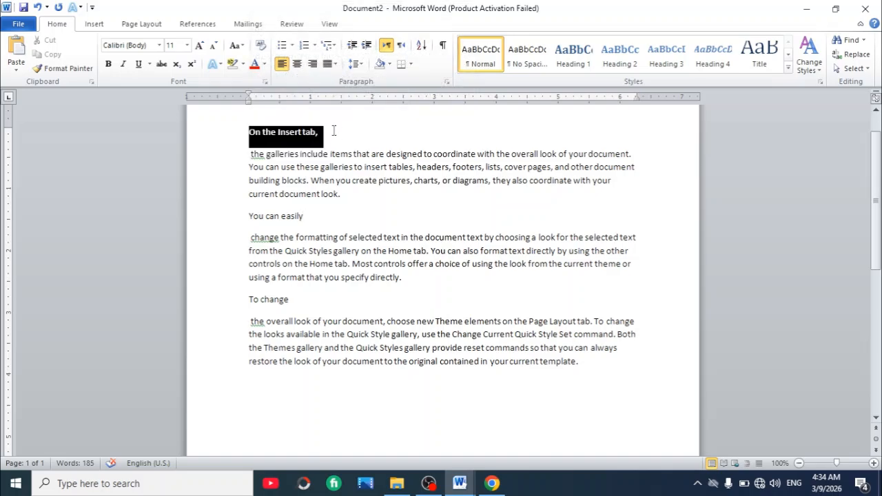
left_click(200, 45)
left_click(200, 46)
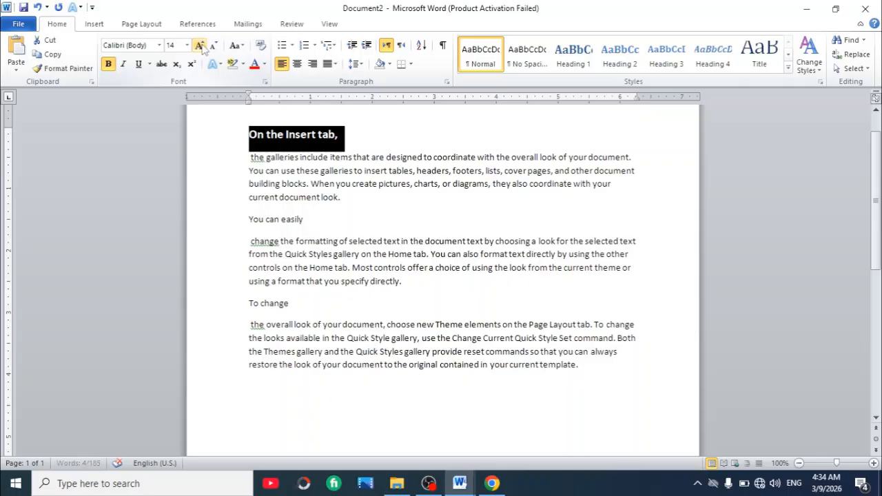
left_click(199, 46)
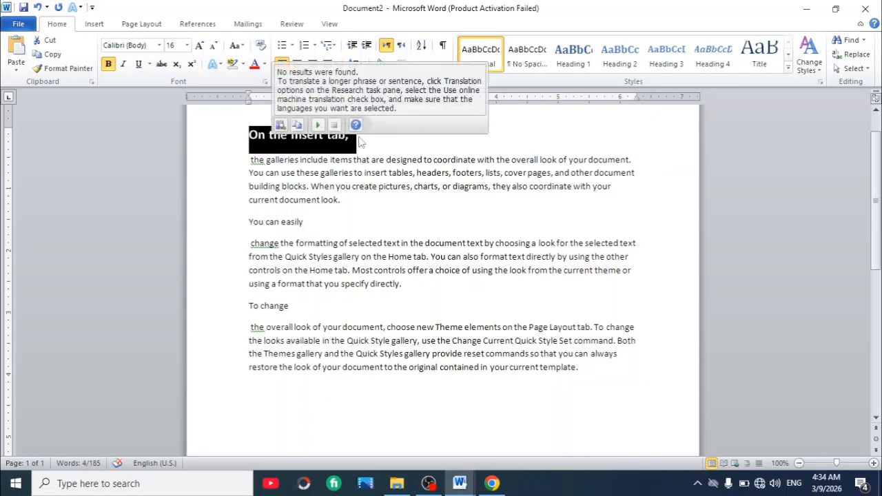
Step: Make the second heading line, "You can easily", bold
left_click(384, 150)
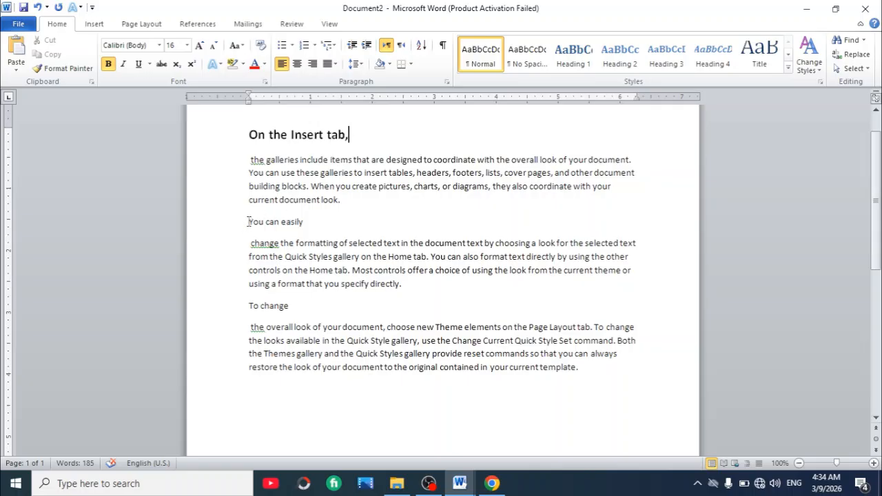
left_click_drag(248, 221, 303, 230)
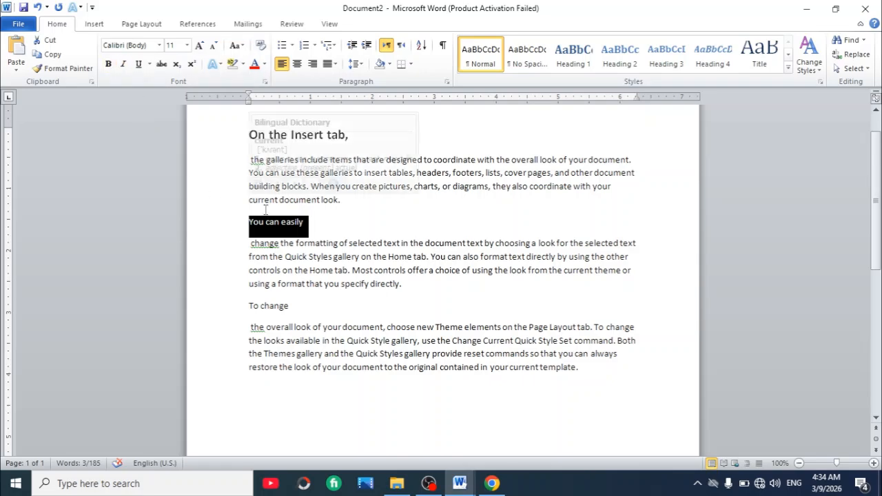
key("ctrl+b")
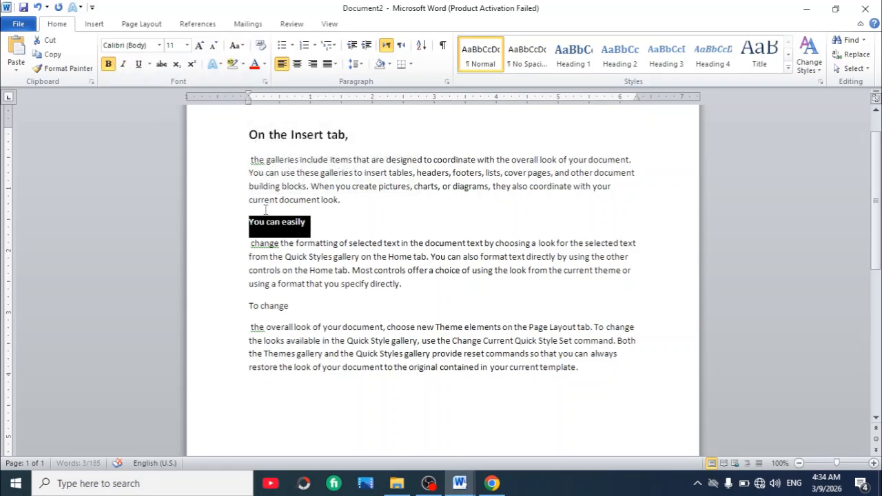
left_click(331, 237)
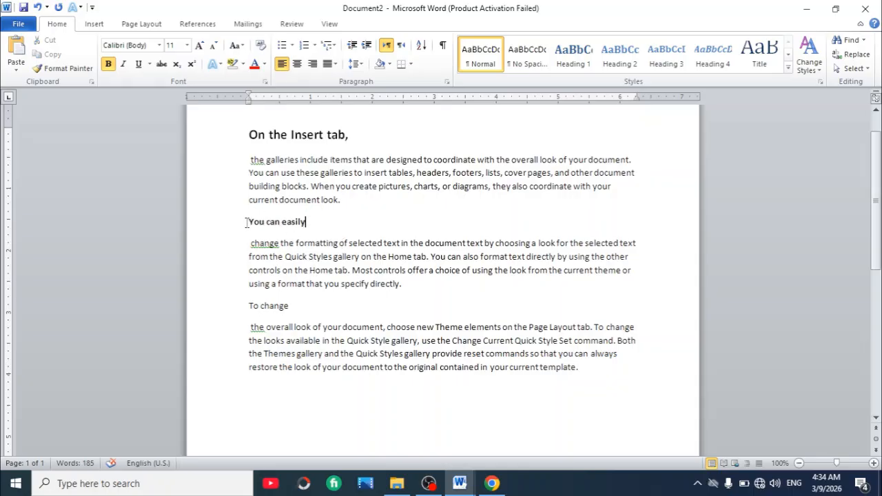
Step: Increase the font size of the heading "You can easily" to 18
left_click_drag(248, 219, 327, 229)
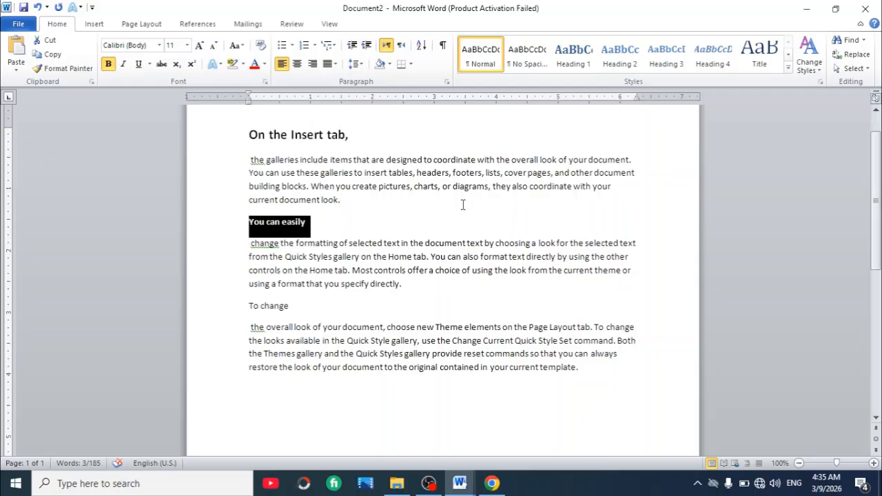
key("ctrl+shift+period")
key("ctrl+shift+period")
key("ctrl+shift+period")
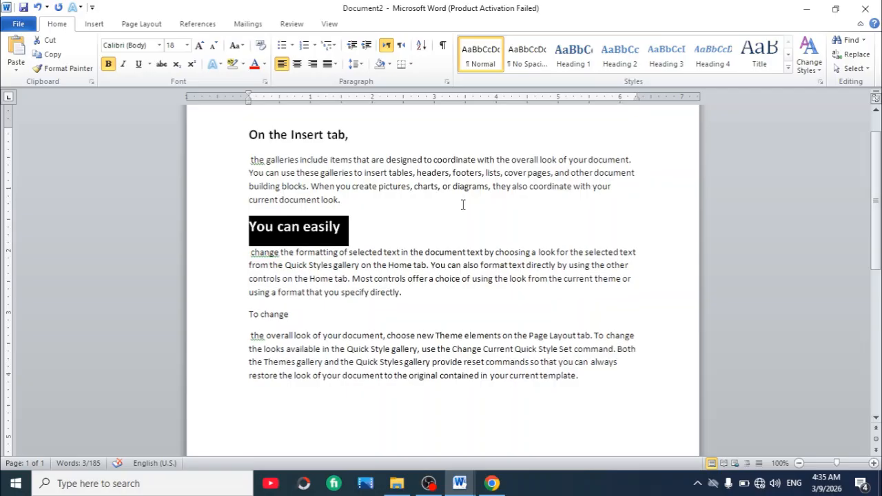
Step: Decrease the font size of the heading "You can easily" to 12
key("ctrl+shift+comma")
key("ctrl+shift+comma")
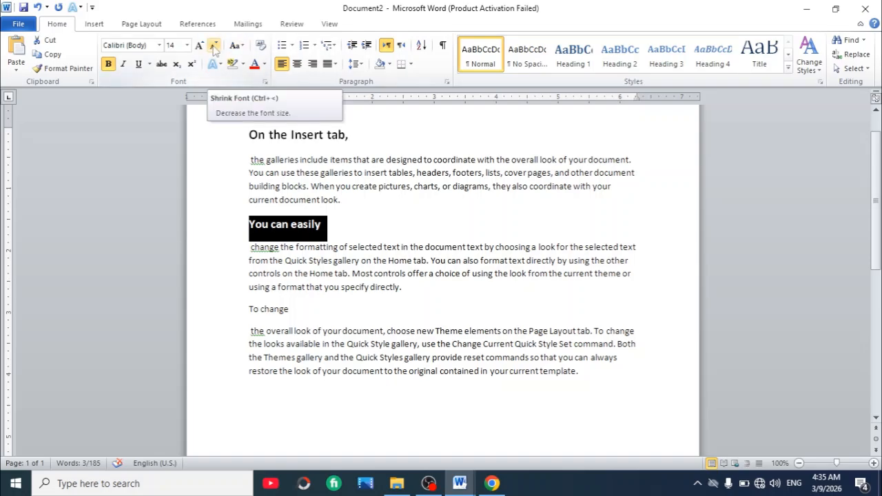
left_click(214, 46)
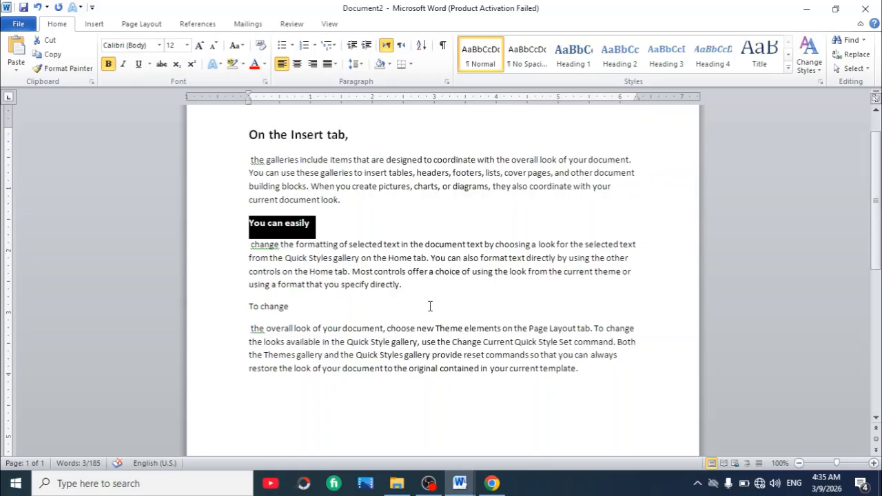
left_click(343, 417)
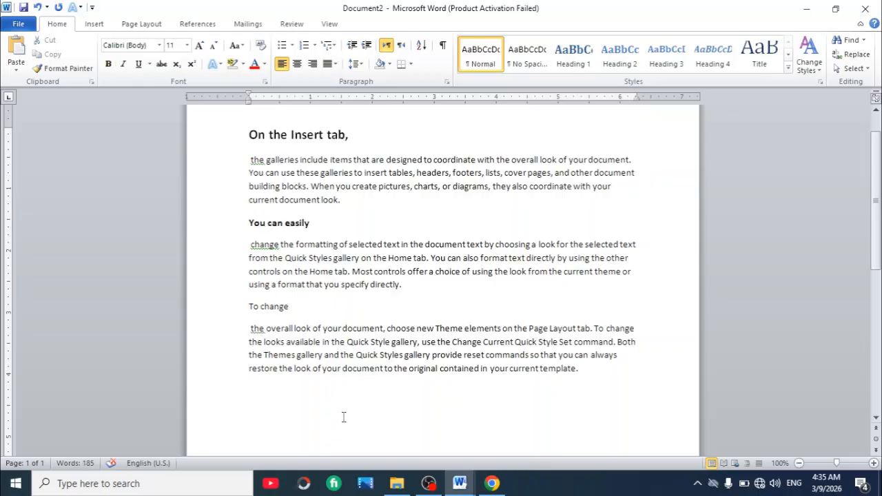
Step: Write "Control+[ or ]" on the empty line below the last paragraph
type("contro")
type("l")
type("l")
type("+")
type("[")
type("or")
type(" ]")
Step: Decrease the font size of the third heading line, "To change", to 9
double_click(251, 223)
left_click(246, 311)
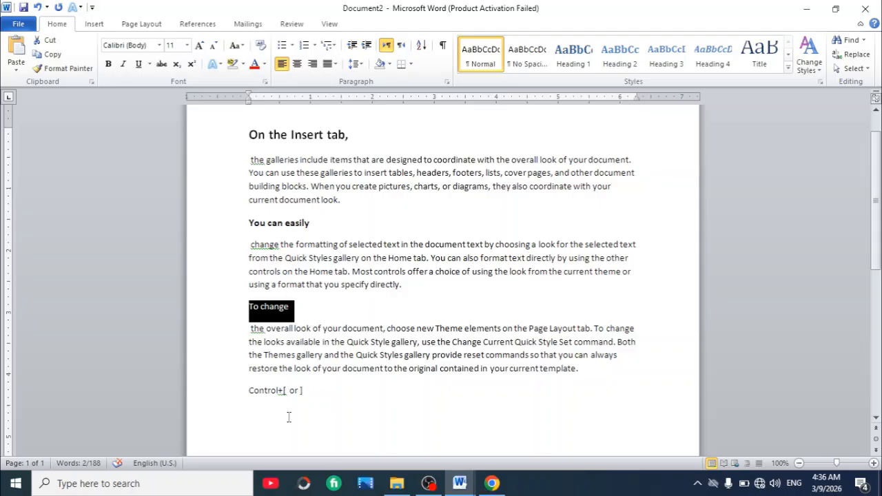
key("ctrl+bracketleft")
key("ctrl+bracketleft")
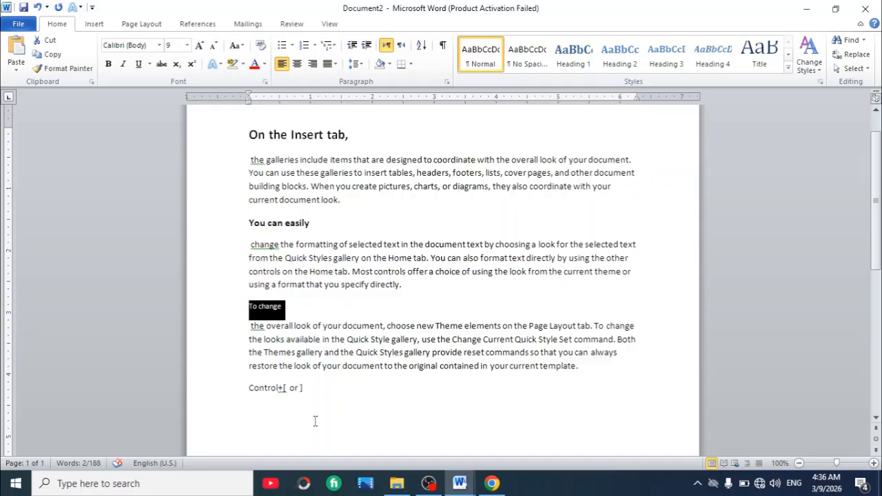
Step: Increase the font size of the heading "To change" to 17
key("ctrl+bracketright")
key("ctrl+bracketright")
key("ctrl+bracketright")
key("ctrl+bracketright")
key("ctrl+bracketright")
key("ctrl+bracketright")
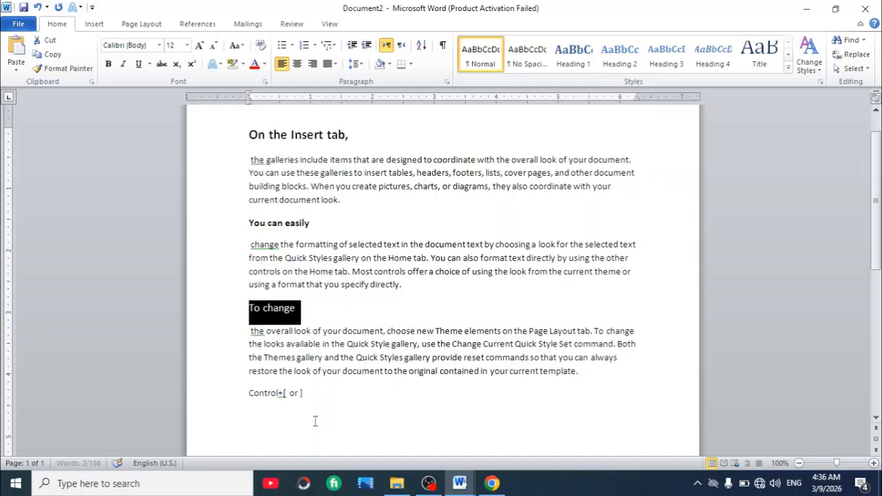
key("ctrl+bracketright")
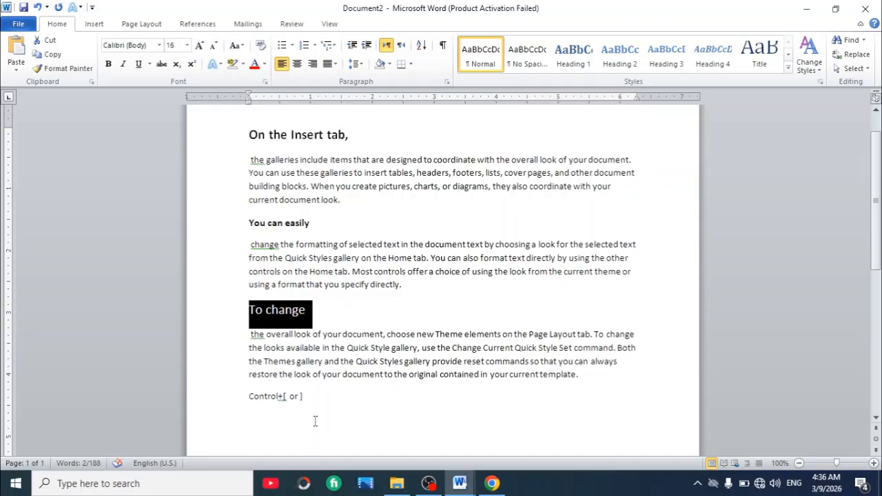
key("ctrl+bracketright")
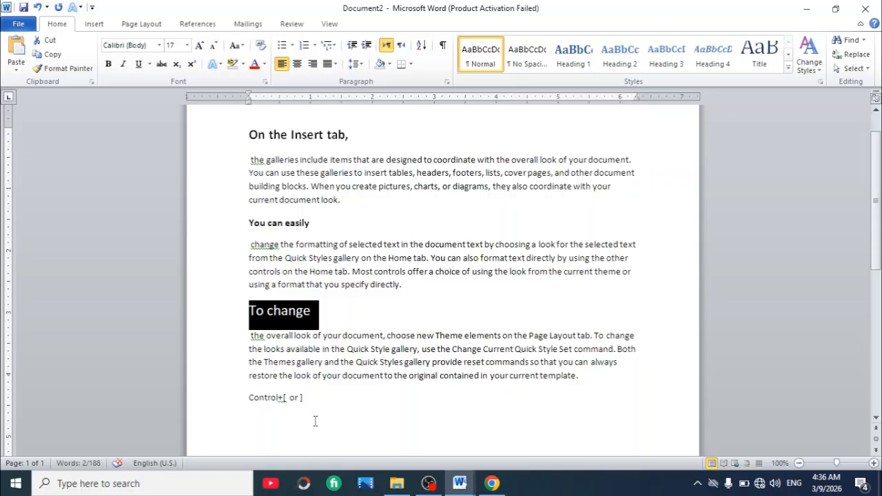
left_click(406, 424)
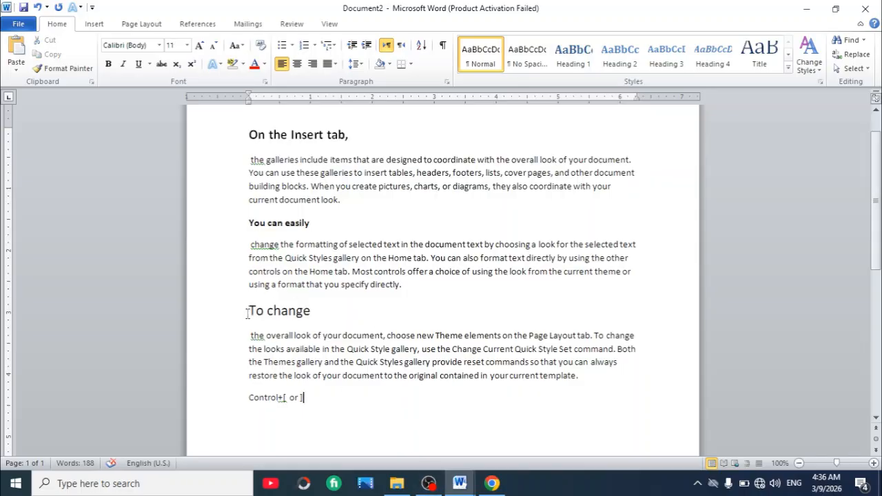
Step: Make the heading "To change" and the first paragraph's last line, "current document look.", bold together
left_click_drag(249, 312, 310, 316)
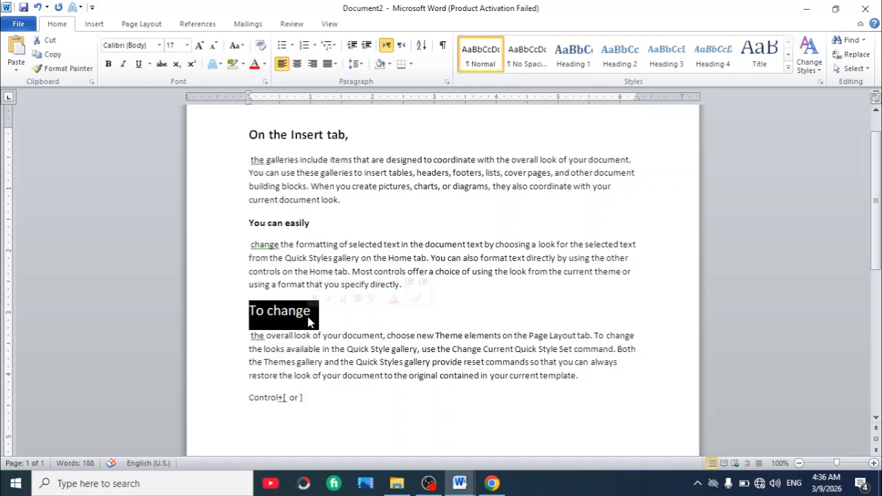
left_click(144, 205, "ctrl")
key("ctrl+b")
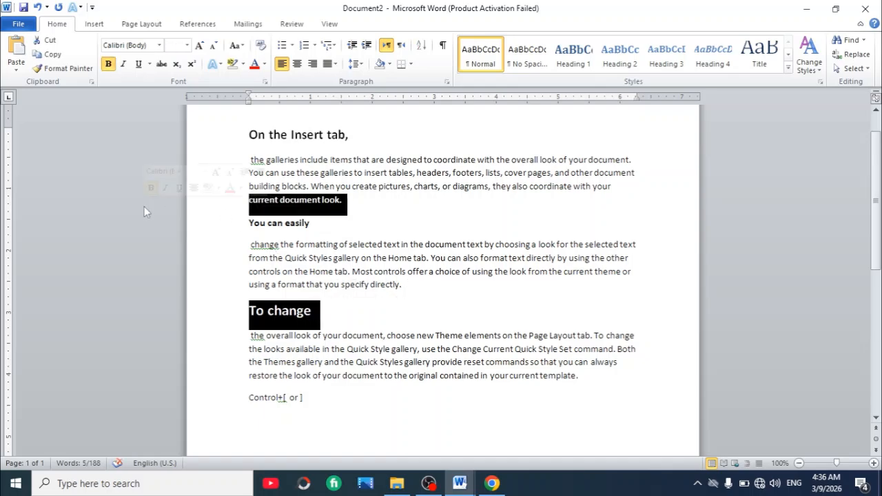
left_click(422, 307)
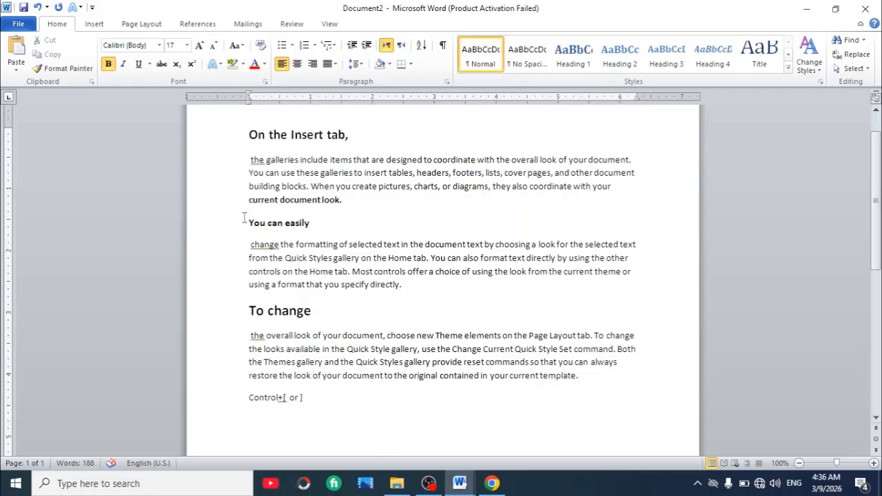
Step: Increase the font size of the heading "You can easily" to 16 and make it italic
left_click_drag(247, 221, 295, 223)
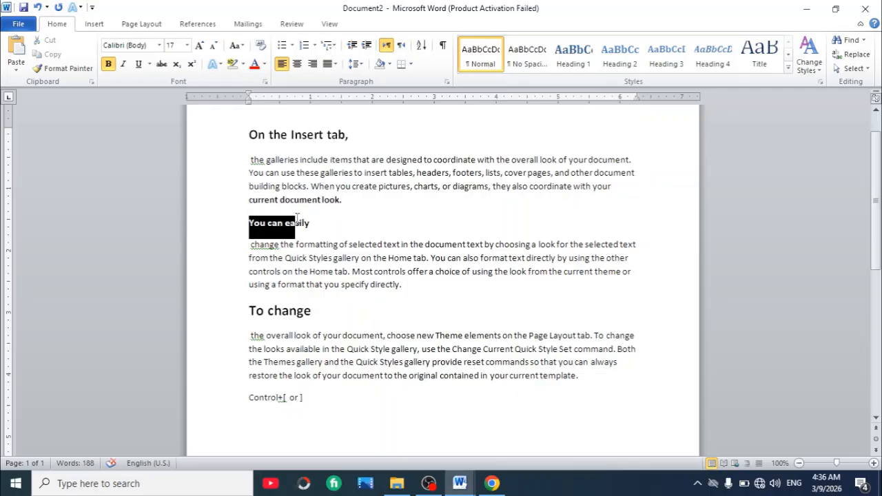
left_click(379, 217)
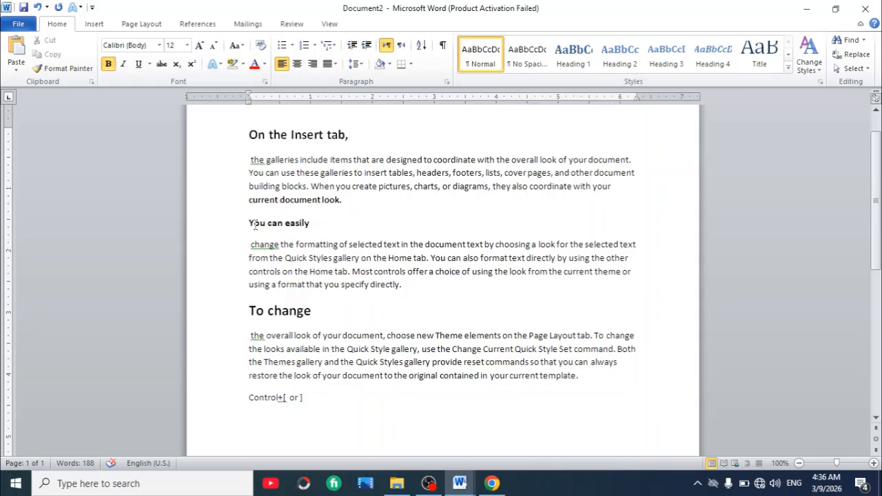
left_click_drag(247, 222, 315, 235)
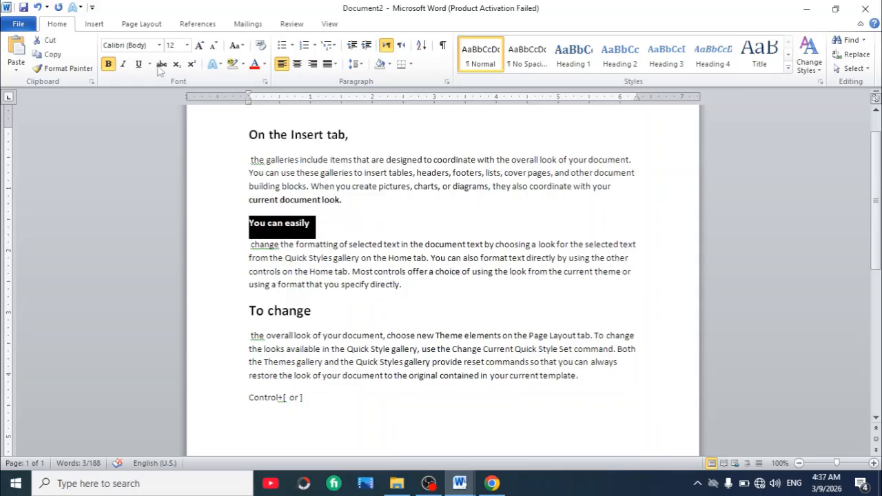
left_click(199, 45)
left_click(199, 45)
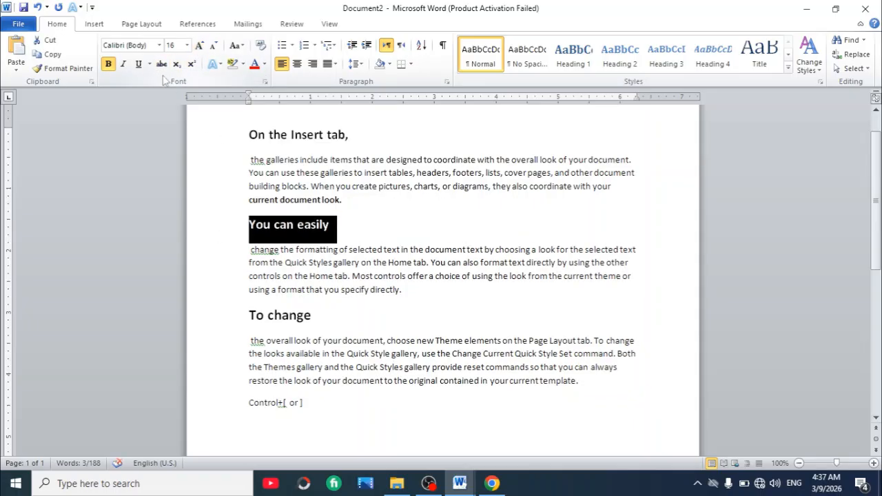
left_click(122, 64)
left_click(400, 232)
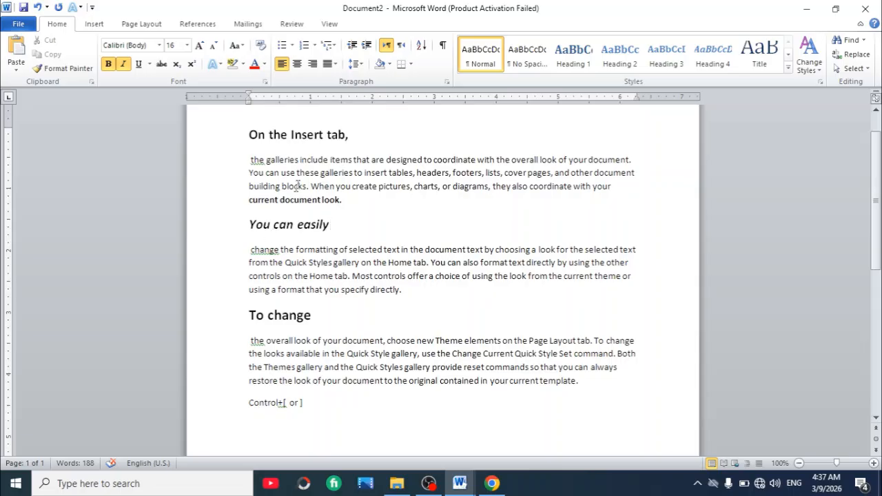
Step: Make the first heading, "On the Insert tab,", italic
mouse_move(251, 134)
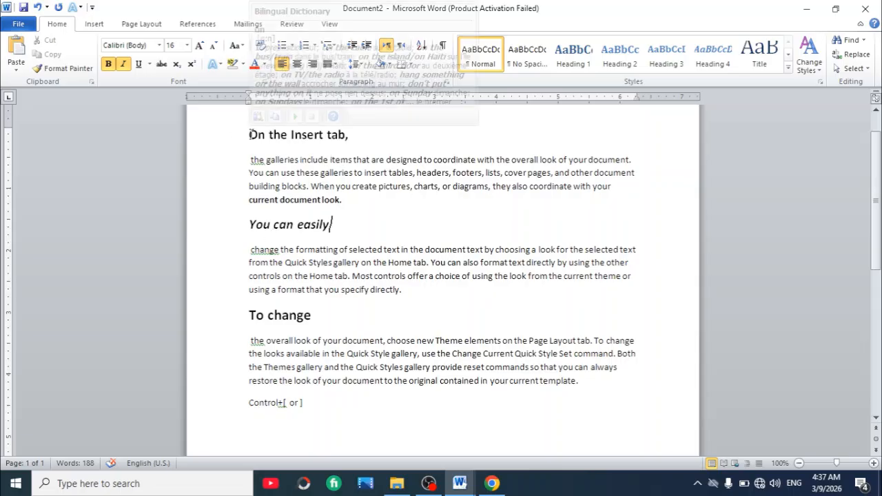
left_click_drag(247, 135, 357, 140)
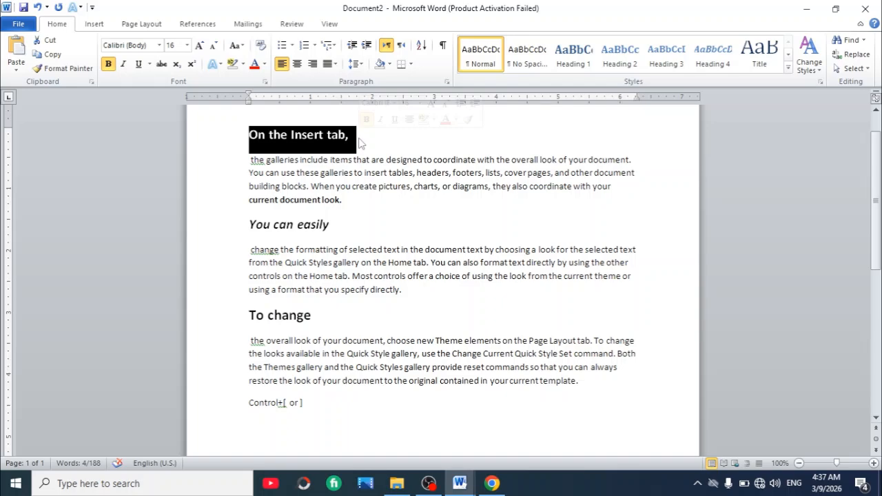
key("ctrl+i")
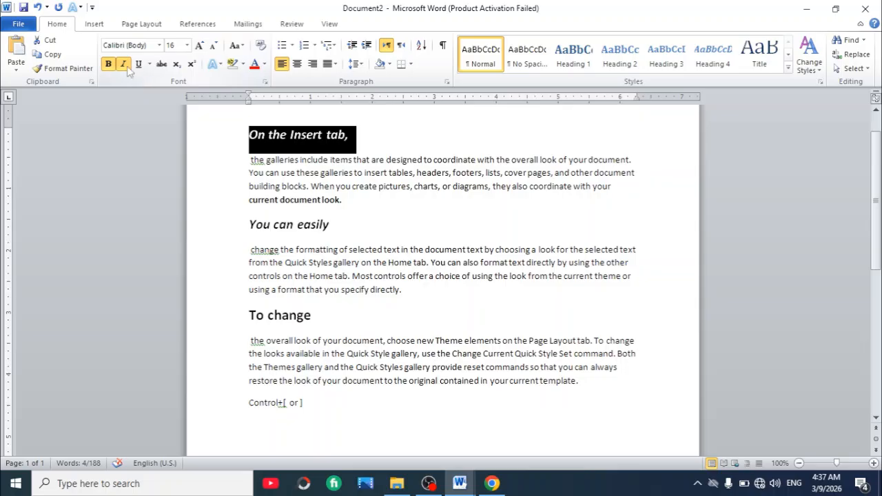
left_click(449, 275)
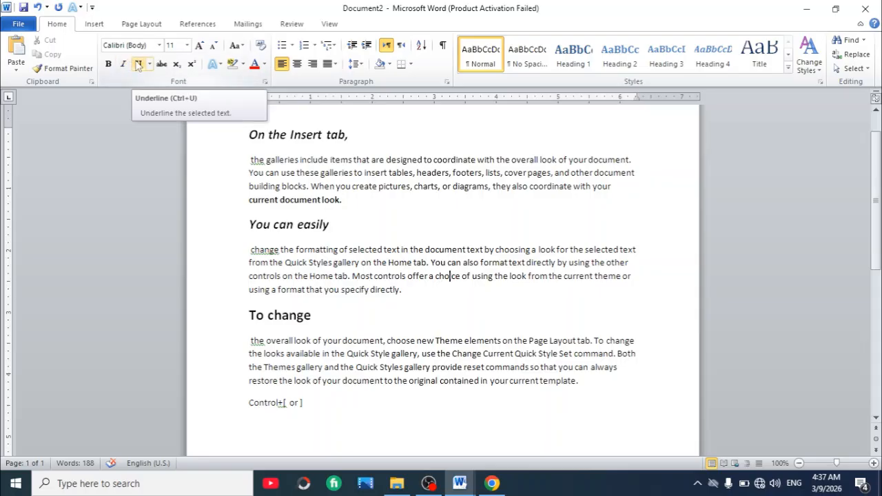
Step: Underline the headings "On the Insert tab", "You can easily" and "To change"
left_click_drag(249, 140, 342, 148)
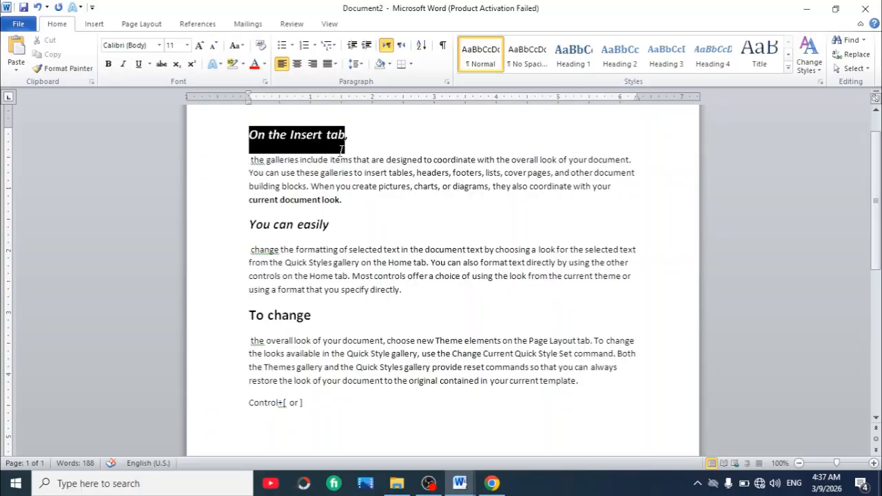
left_click(139, 64)
left_click(454, 203)
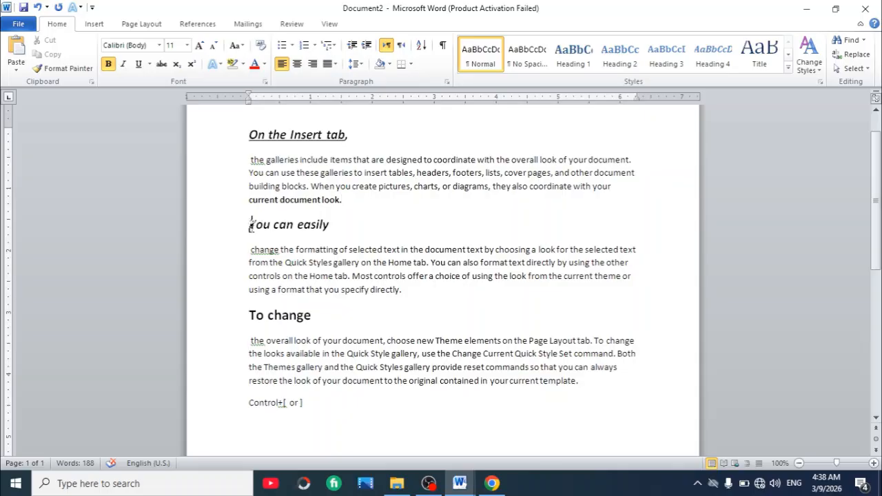
left_click_drag(247, 223, 356, 237)
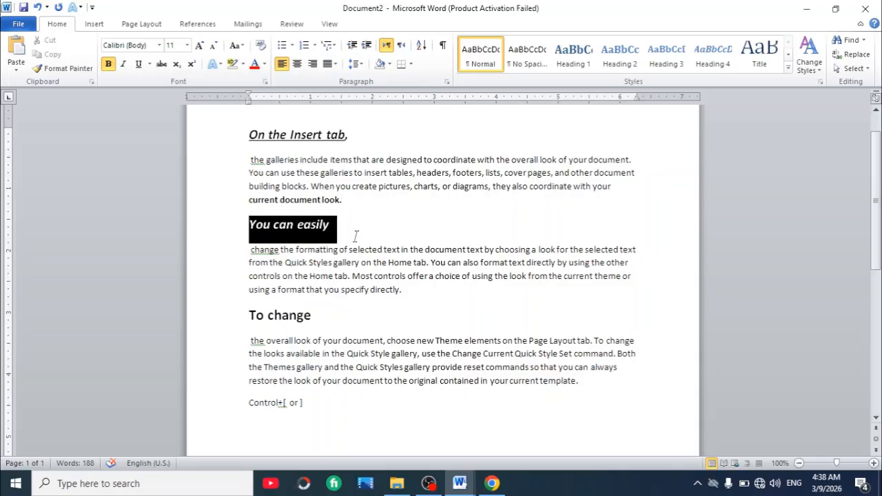
left_click(139, 64)
left_click(403, 315)
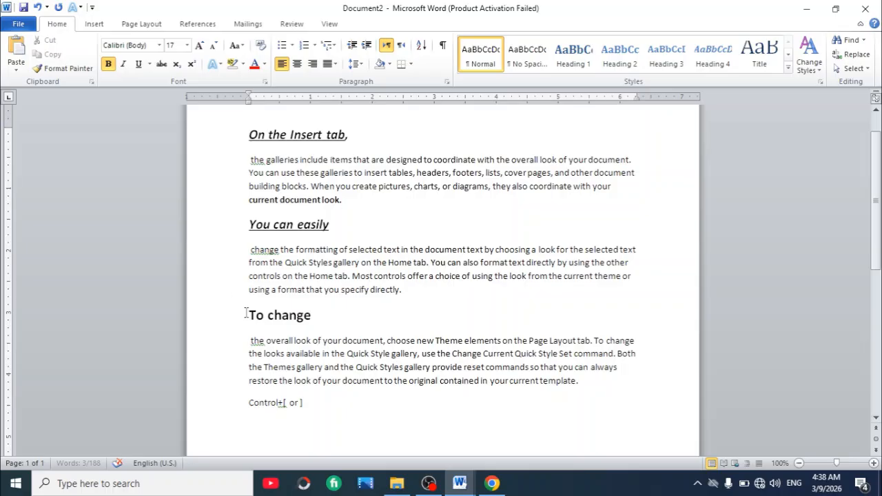
left_click_drag(246, 314, 369, 332)
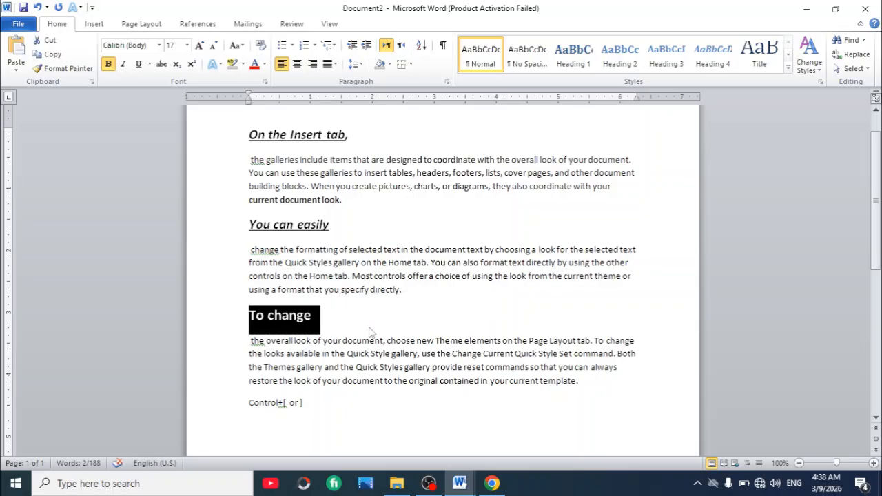
key("ctrl+u")
left_click(399, 328)
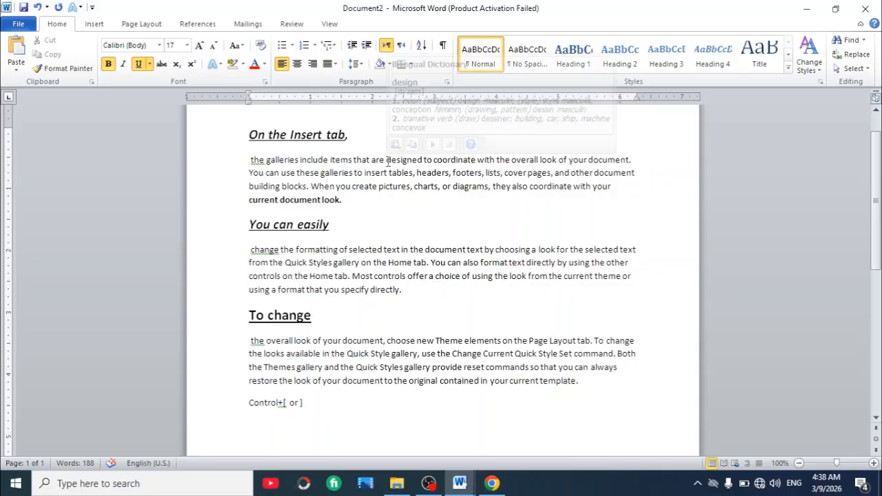
Step: Strike through "designed", "the overall", "document" and "these" together in the first paragraph
left_click_drag(390, 160, 427, 159)
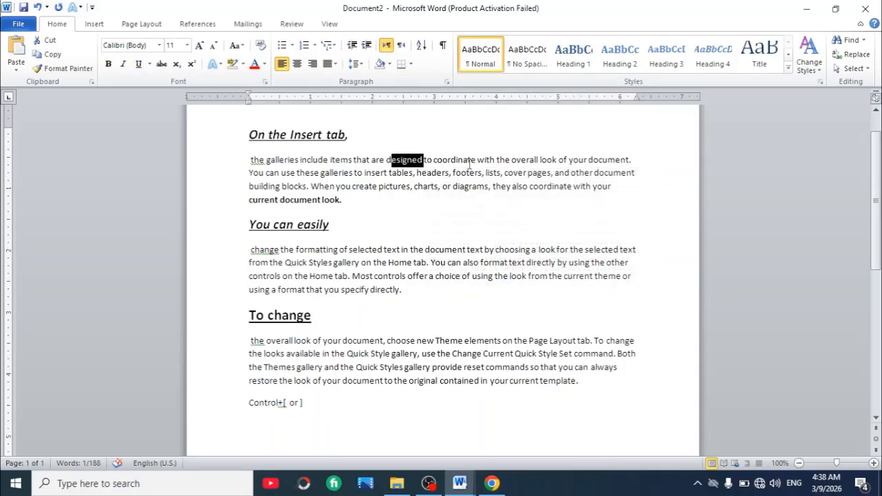
left_click_drag(509, 160, 628, 160)
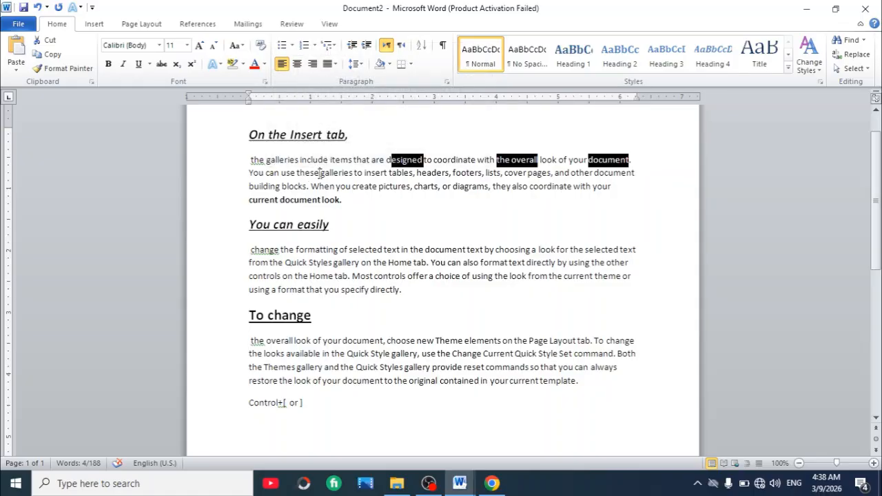
left_click_drag(320, 173, 297, 173)
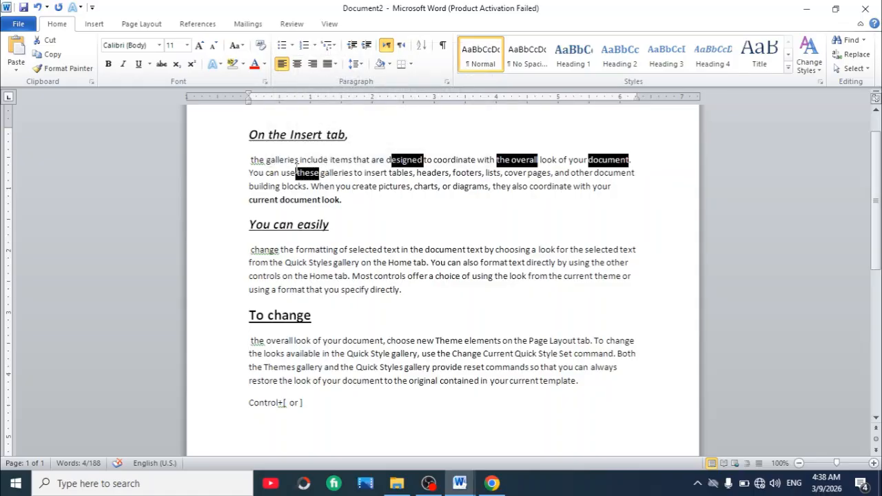
left_click(161, 64)
Step: Increase the font size of the whole document by two increments
key("ctrl+a")
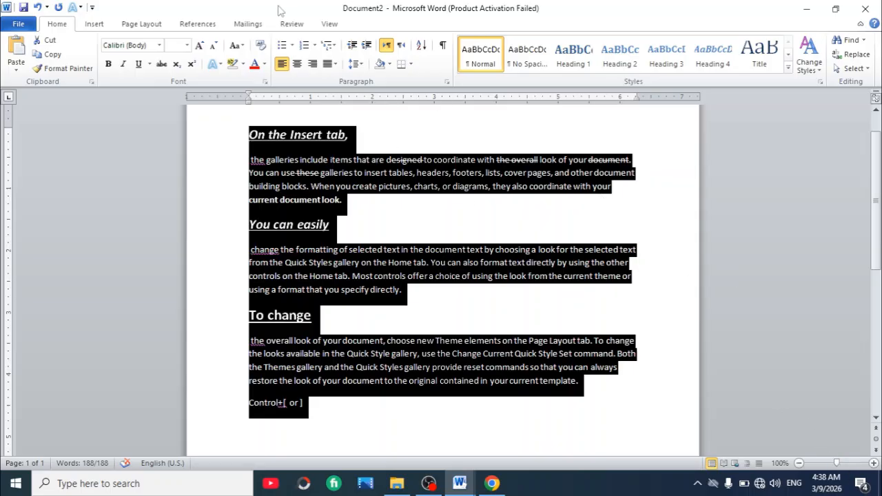
left_click(199, 45)
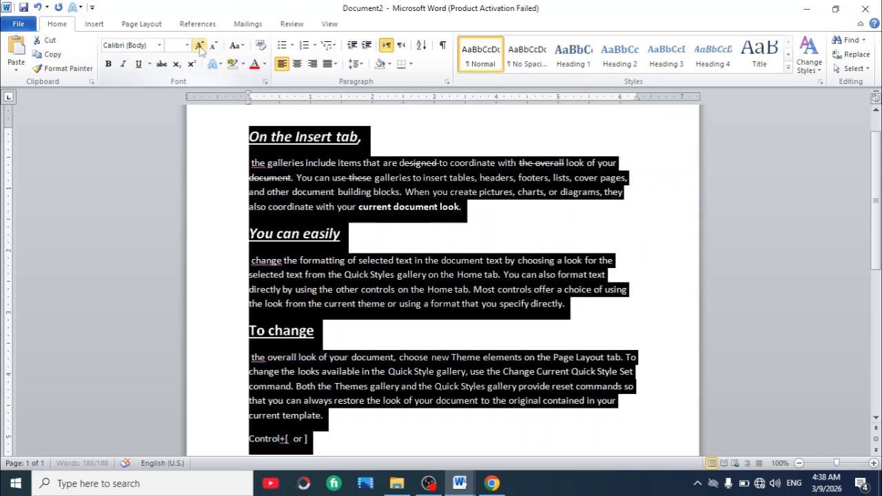
left_click(199, 45)
left_click(687, 205)
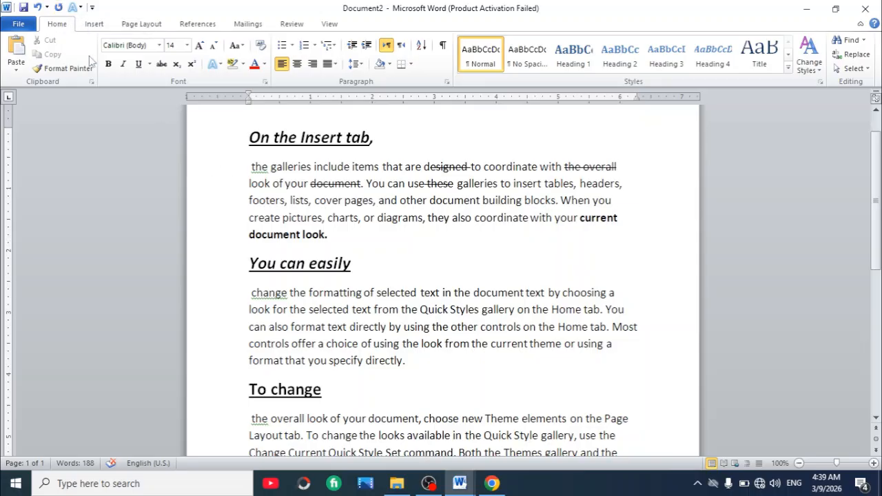
Step: Undo both font size increases and the strikethrough in the first paragraph
left_click(38, 7)
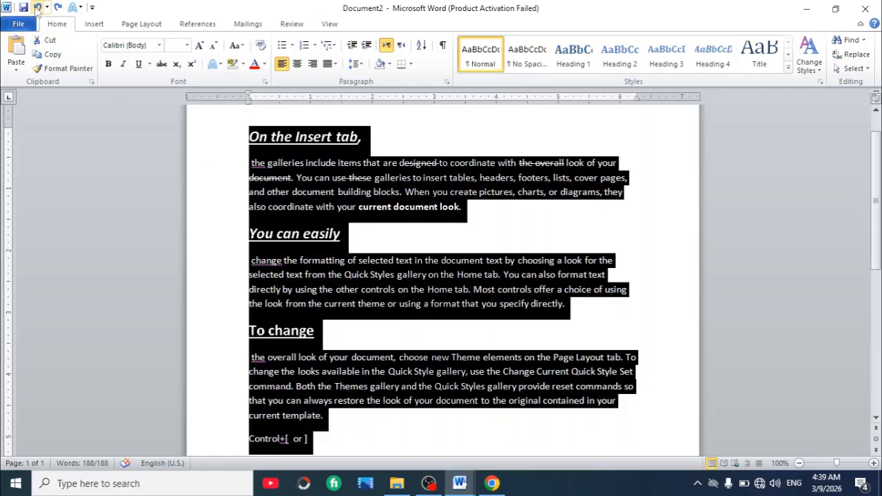
left_click(38, 7)
left_click(234, 190)
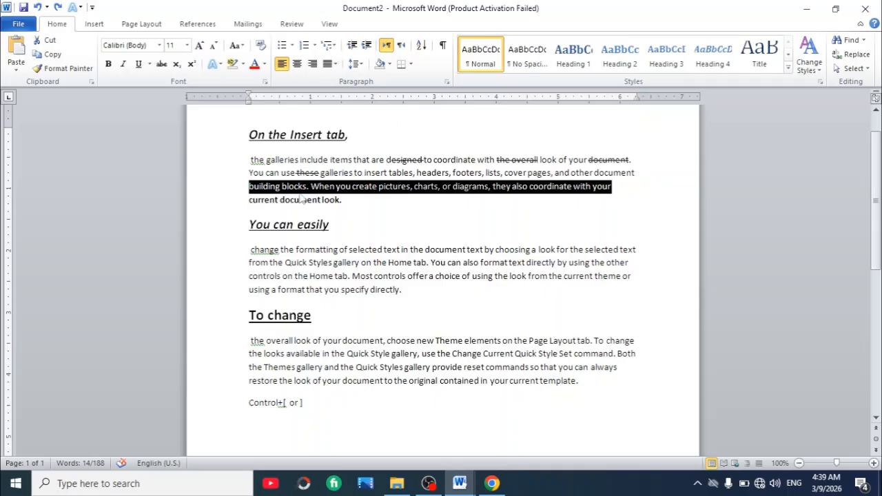
key("ctrl+z")
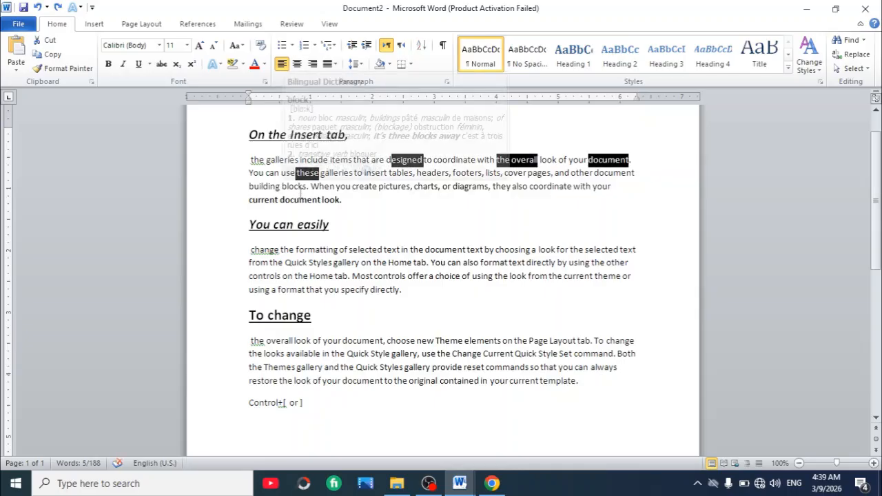
left_click(498, 224)
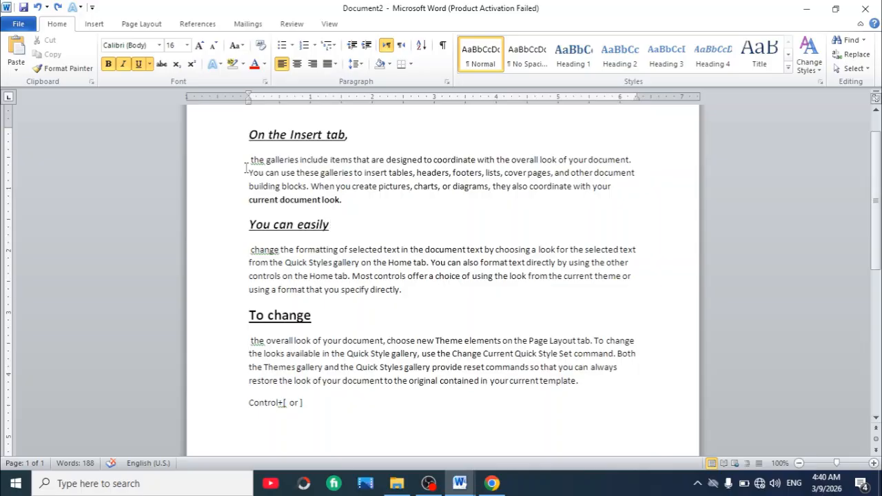
Step: Delete all the document text and clear the remaining formatting on the empty line
key("ctrl+a")
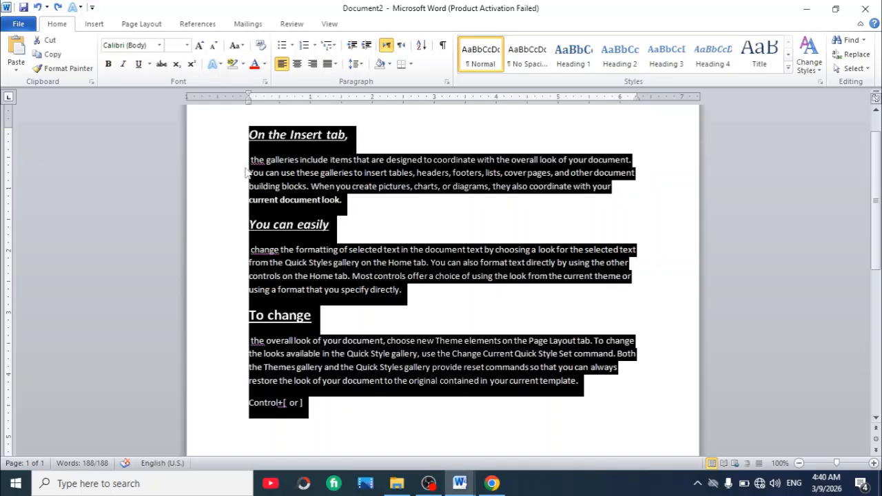
key("Delete")
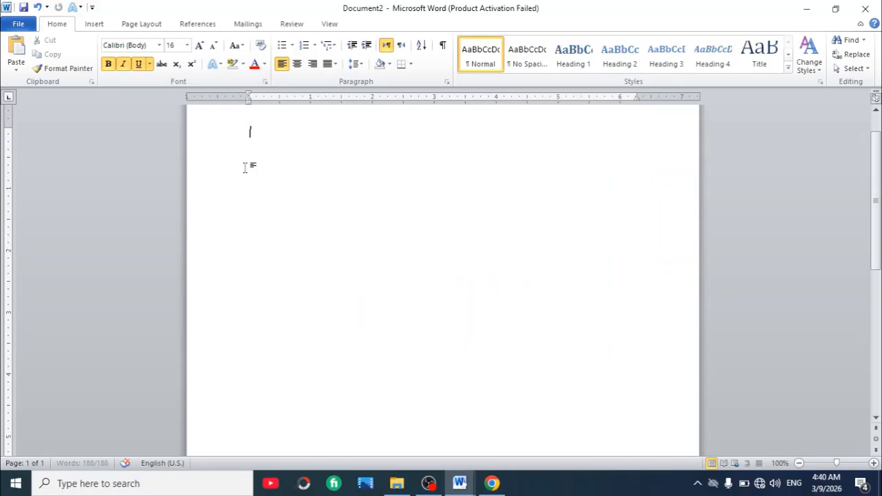
left_click(138, 63)
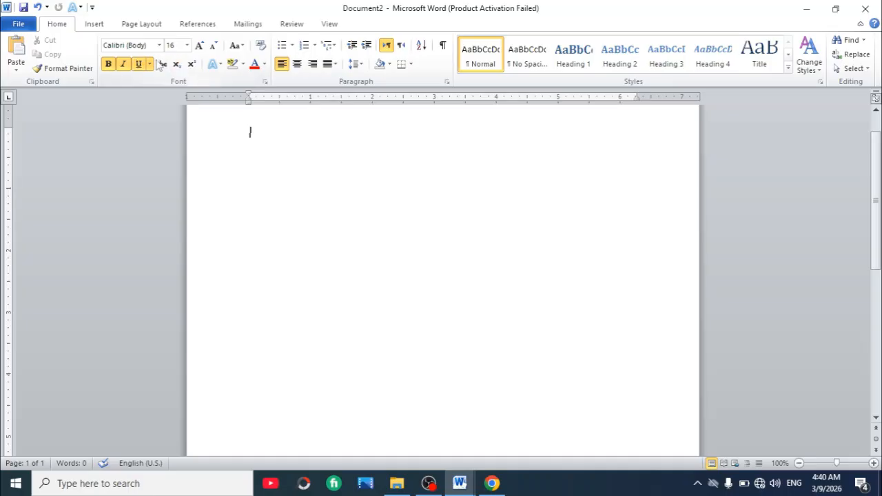
left_click(261, 46)
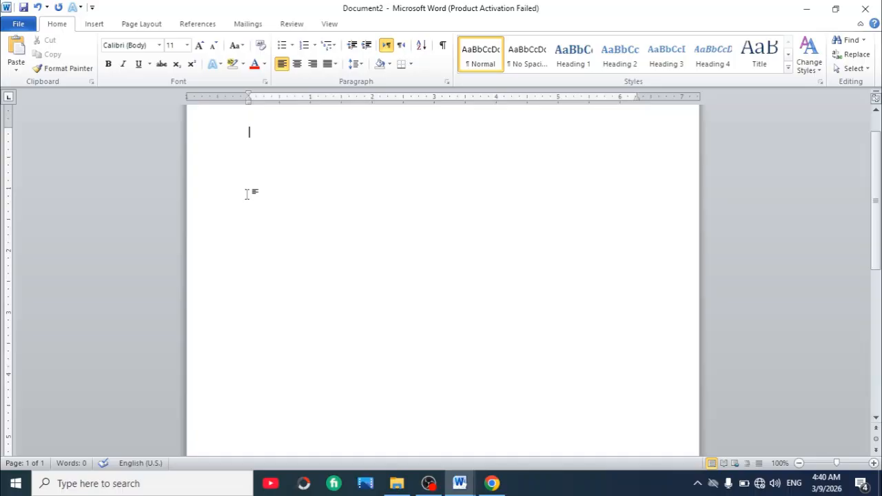
Step: Enter the text "H20" and enlarge it to font size 77
type("H20")
double_click(256, 132)
right_click(256, 132)
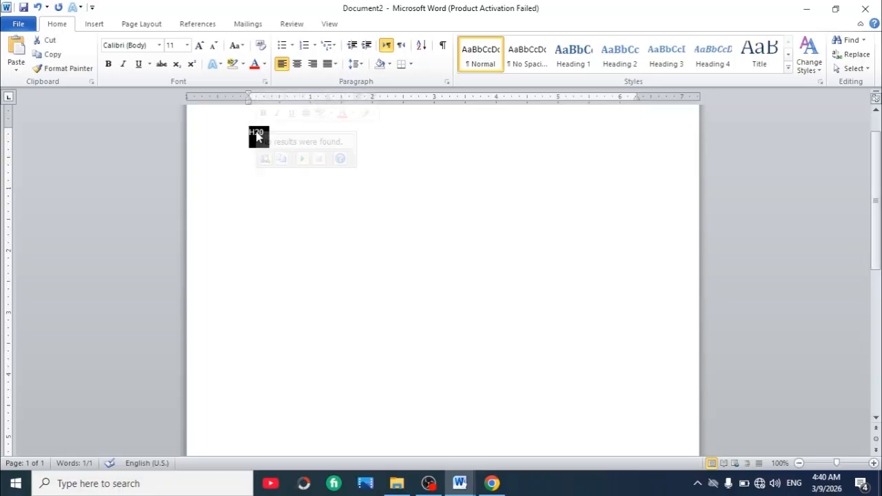
key("ctrl+bracketright")
key("ctrl+bracketright")
key("ctrl+bracketright")
key("ctrl+bracketright")
key("ctrl+bracketright")
key("ctrl+bracketright")
key("ctrl+bracketright")
key("ctrl+bracketright")
key("ctrl+bracketright")
key("ctrl+bracketright")
key("ctrl+bracketright")
key("ctrl+bracketright")
key("ctrl+bracketright")
key("ctrl+bracketright")
key("ctrl+bracketright")
key("ctrl+bracketright")
key("ctrl+bracketright")
key("ctrl+bracketright")
key("ctrl+bracketright")
key("ctrl+bracketright")
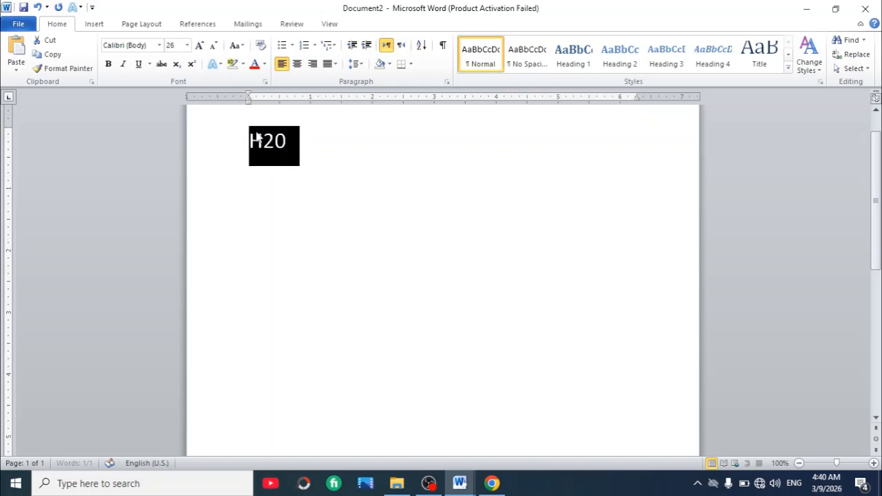
key("ctrl+bracketright")
key("ctrl+bracketright")
key("ctrl+bracketright")
key("ctrl+bracketright")
key("ctrl+bracketright")
key("ctrl+bracketright")
key("ctrl+bracketright")
key("ctrl+bracketright")
key("ctrl+bracketright")
key("ctrl+bracketright")
key("ctrl+bracketright")
key("ctrl+bracketright")
key("ctrl+bracketright")
key("ctrl+bracketright")
key("ctrl+bracketright")
key("ctrl+bracketright")
key("ctrl+bracketright")
key("ctrl+bracketright")
key("ctrl+bracketright")
key("ctrl+bracketright")
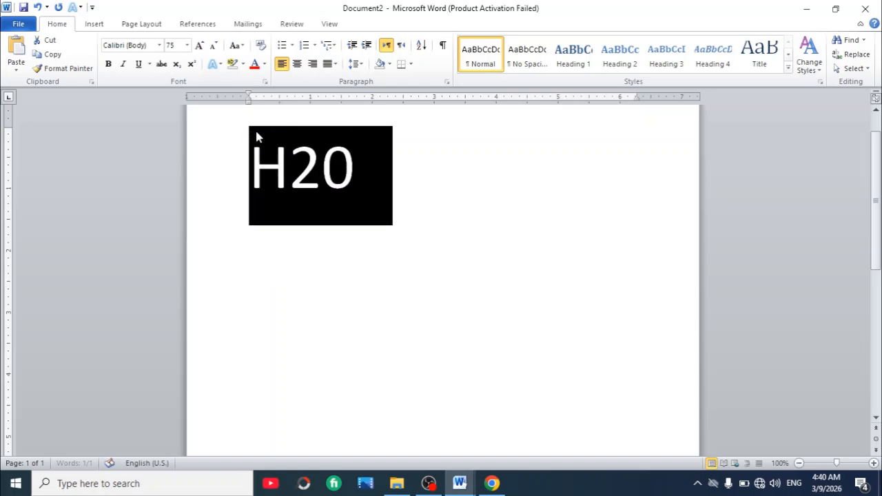
left_click(458, 232)
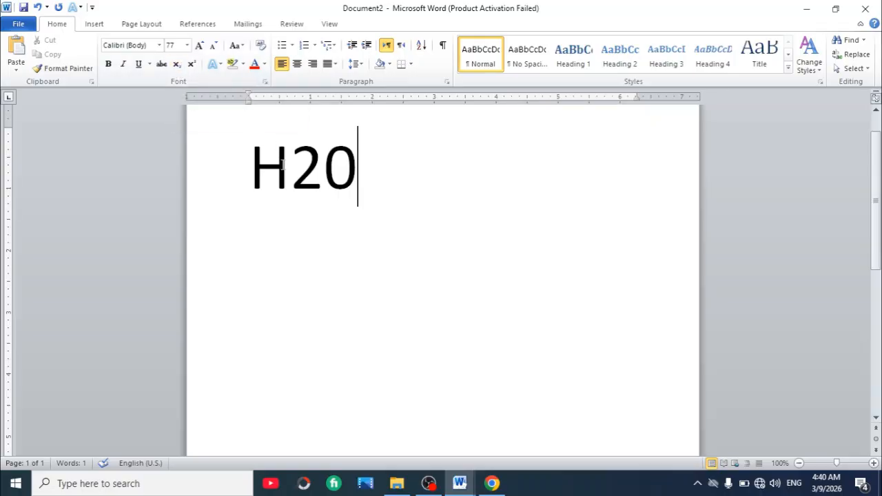
Step: Make the 2 in "H20" a subscript
mouse_move(292, 168)
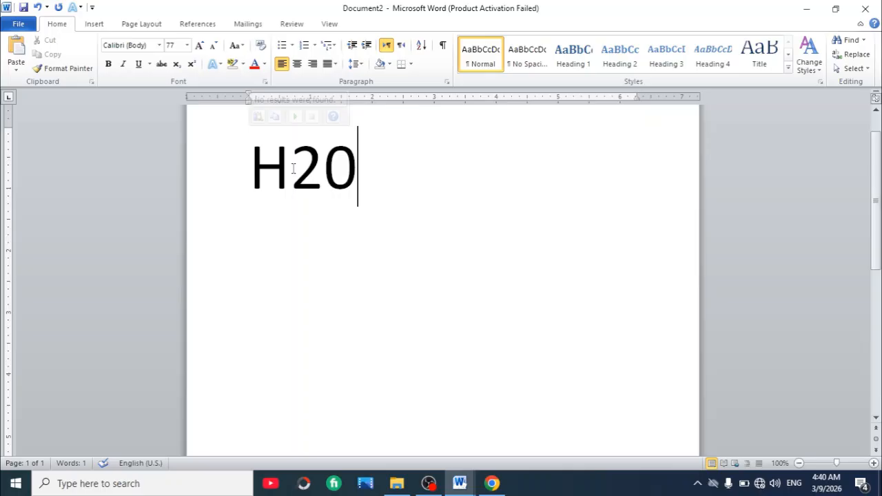
left_click_drag(291, 168, 321, 159)
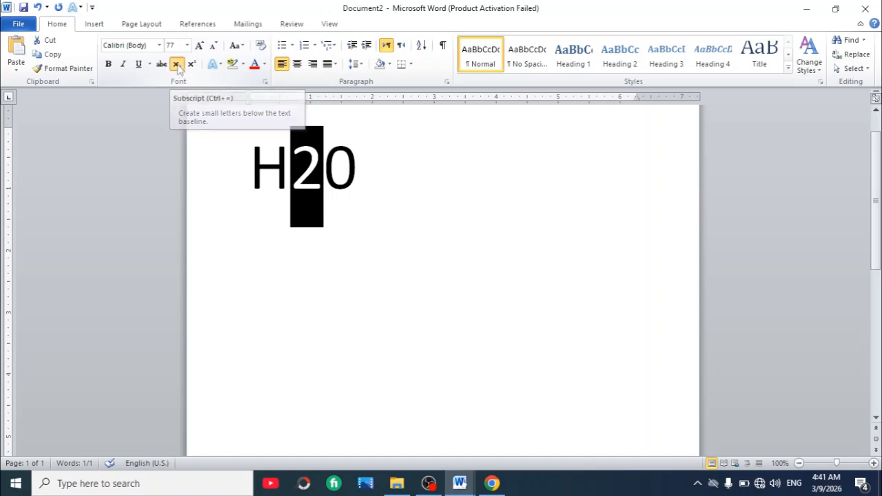
left_click(177, 64)
left_click(415, 198)
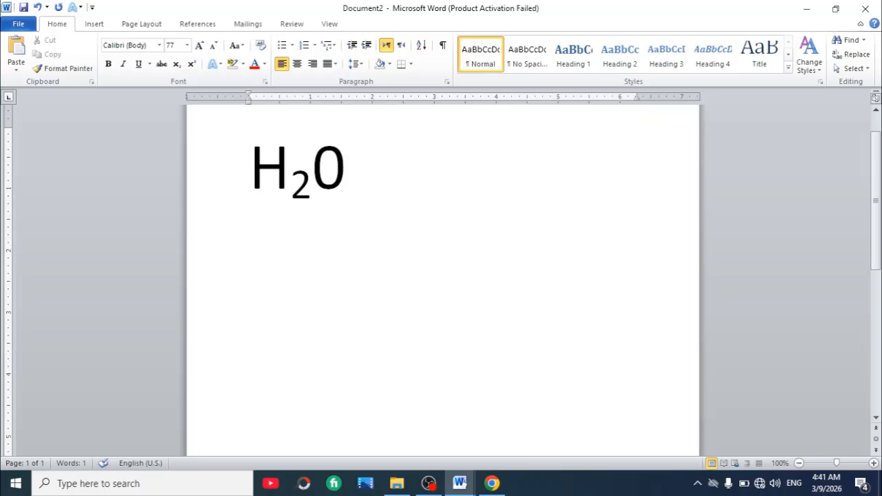
Step: Add "WATER" after the water formula and "FORMULA" on a new line below it
type("S")
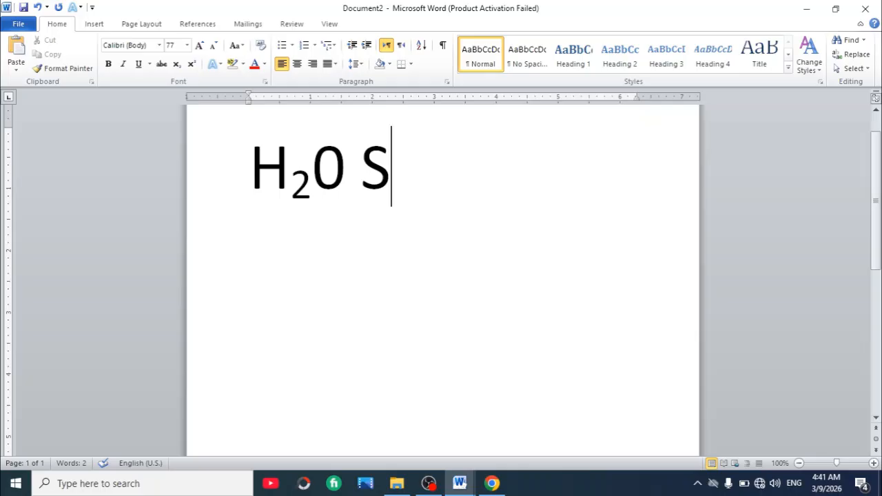
key("BackSpace")
type("WAT")
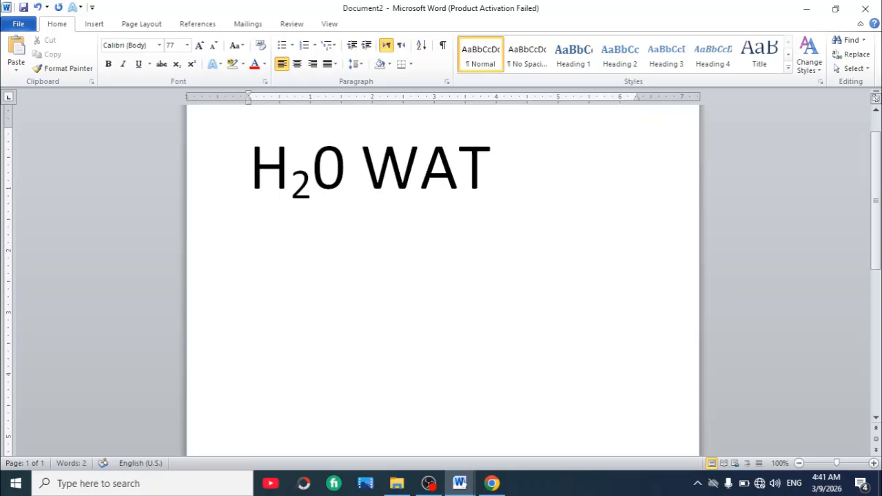
type("ER")
key("Return")
type("FOR")
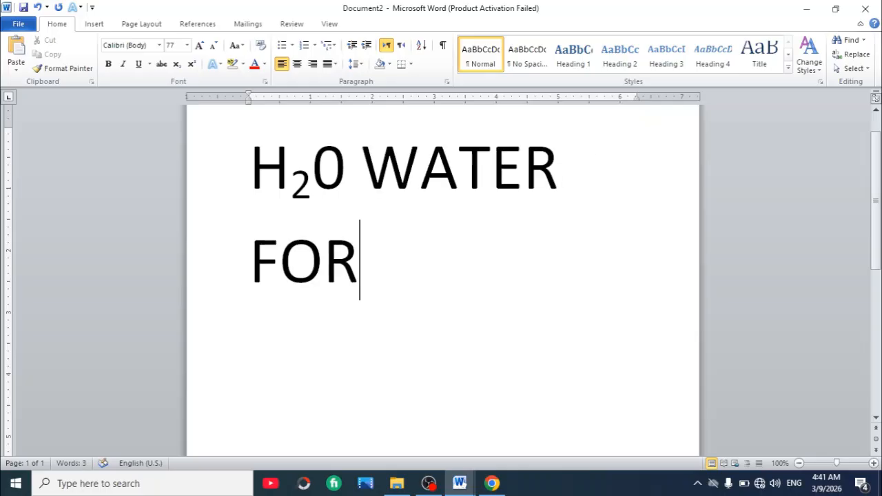
type("MULA")
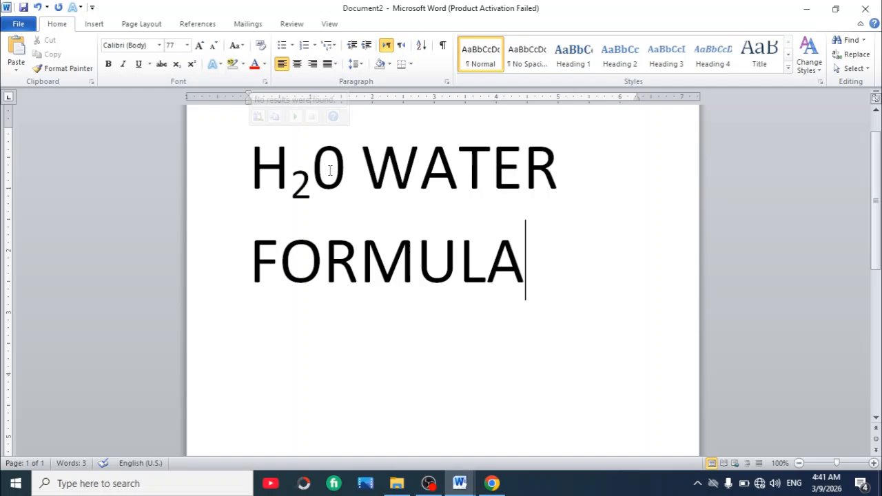
Step: Remove the words "WATER FORMULA", leaving only the formula on the page
left_click_drag(361, 172, 486, 261)
key("Delete")
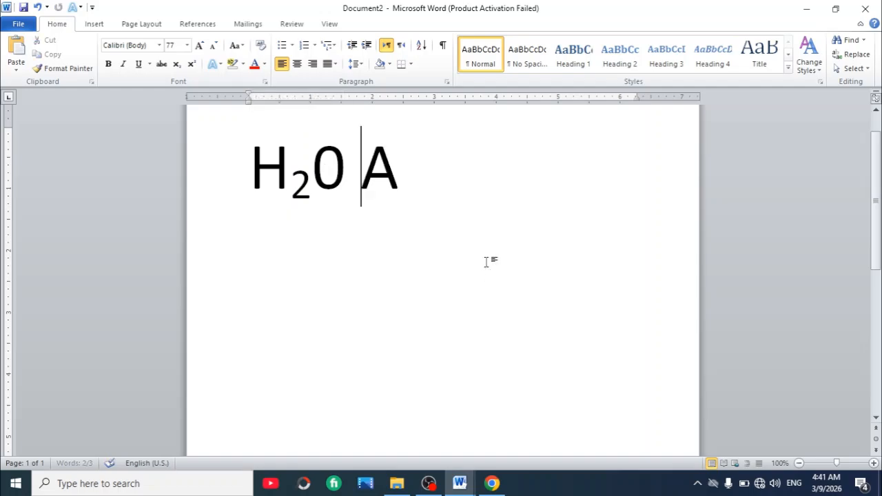
double_click(374, 171)
key("Delete")
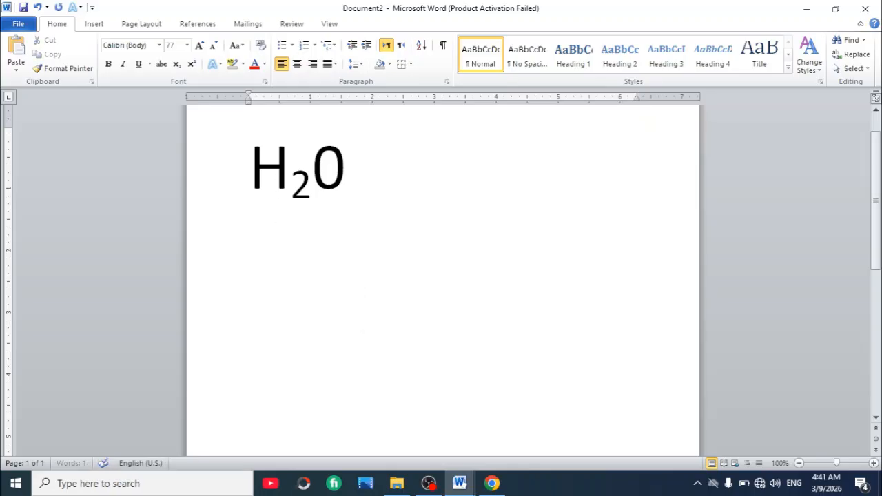
Step: Enter "102" on a new line below the formula and make its 2 a superscript
key("Return")
type("102")
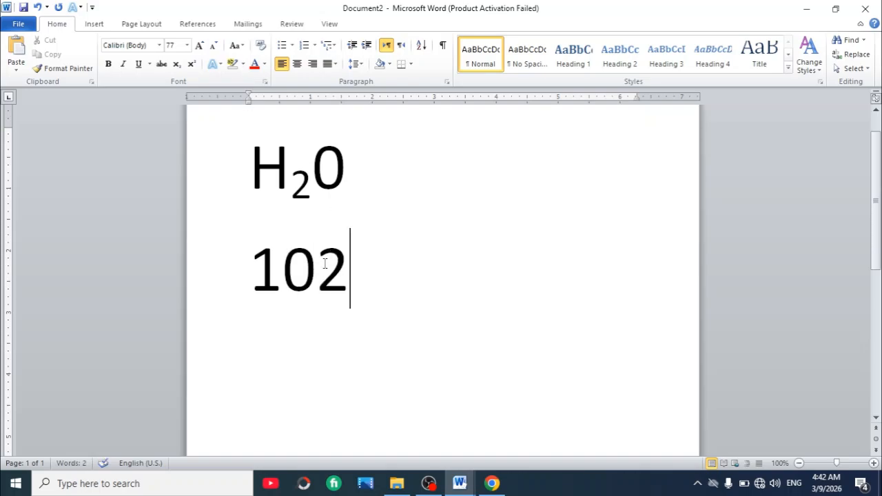
left_click_drag(324, 264, 349, 265)
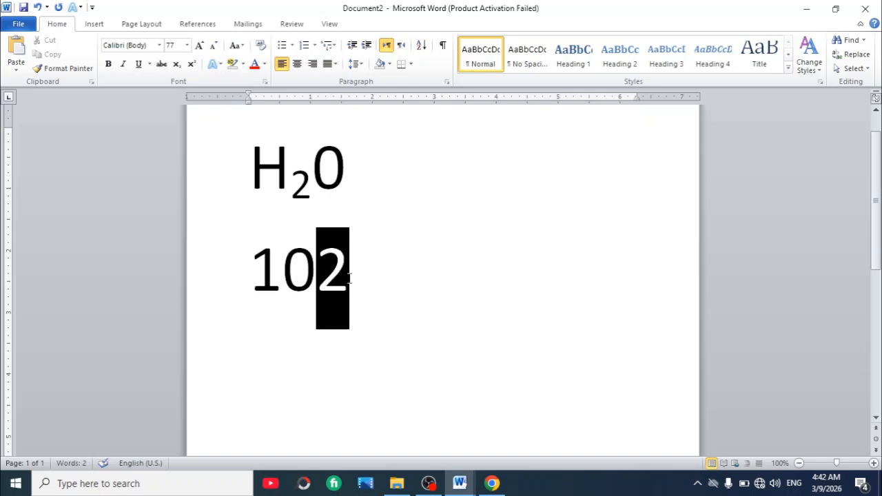
left_click(190, 65)
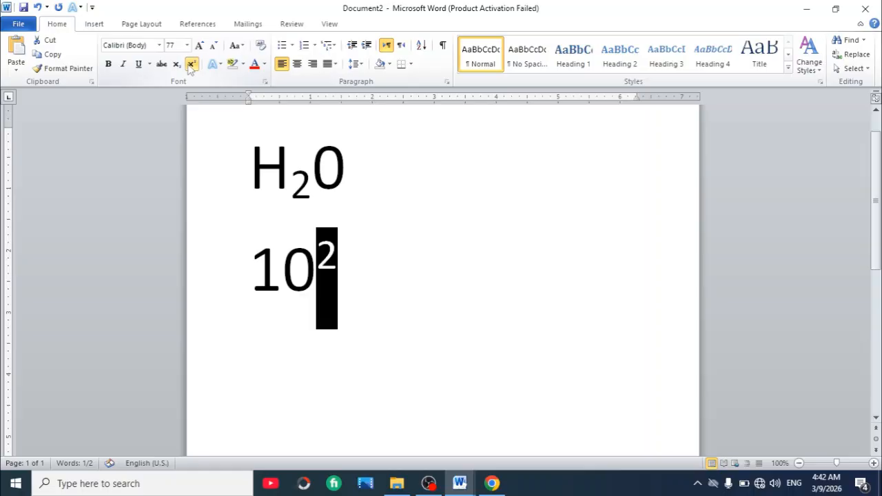
left_click(363, 256)
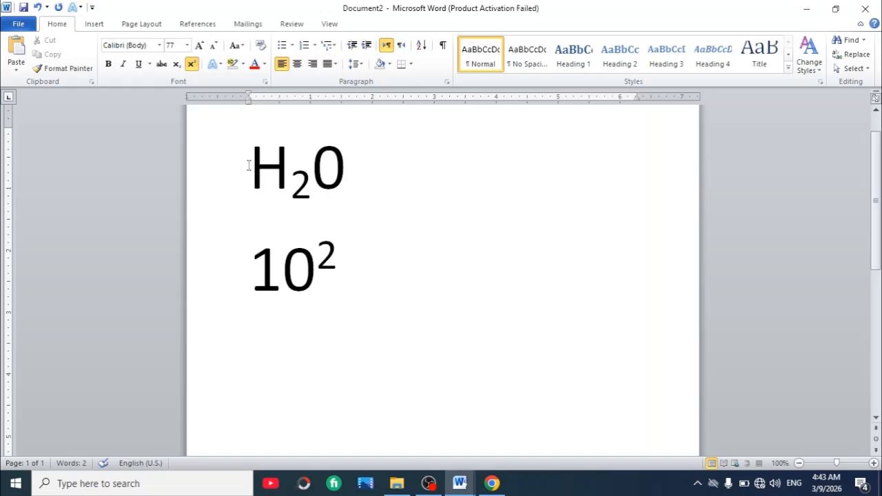
Step: Delete both the subscript and superscript examples and clear the formatting on the empty line
left_click_drag(250, 165, 339, 255)
key("Delete")
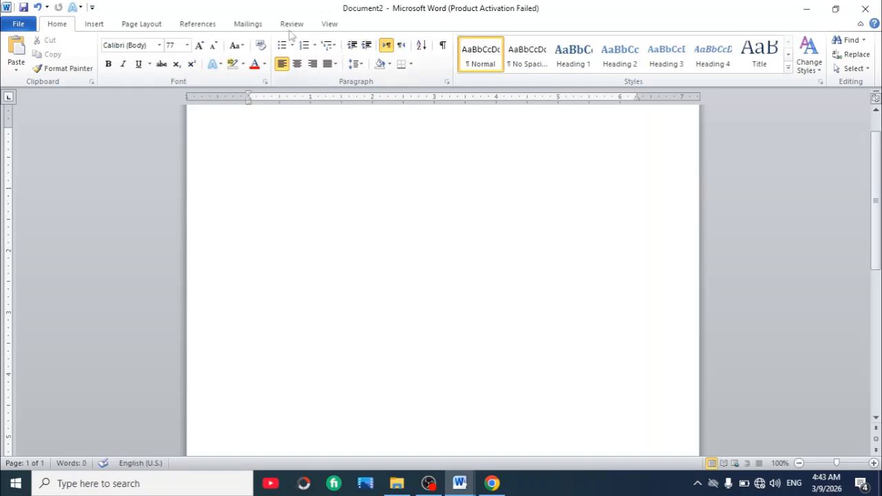
left_click(260, 45)
Step: Enter a sample first name in capitals and copy it so it fills five separate lines
type("aDNAN")
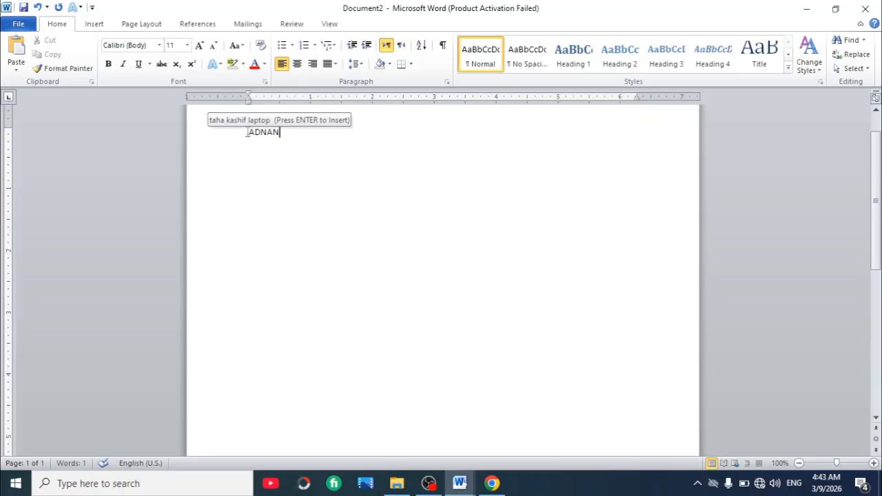
left_click_drag(250, 133, 295, 163)
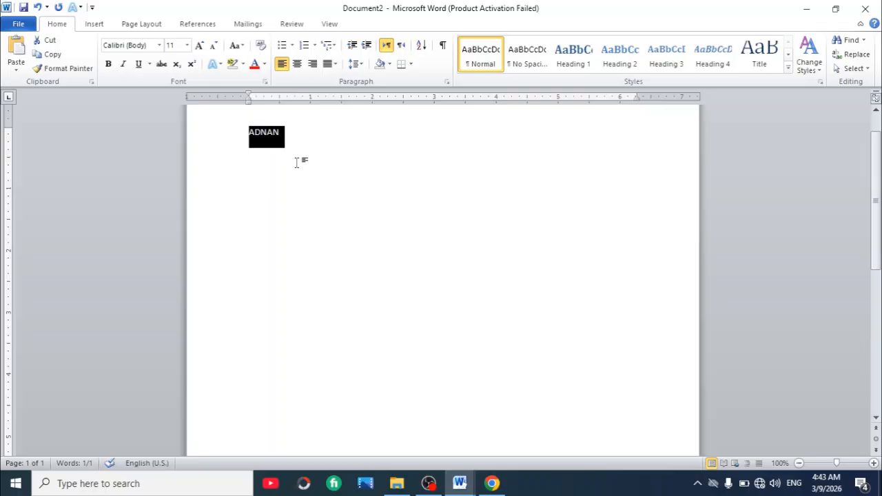
key("ctrl+c")
key("ctrl+v")
key("ctrl+v")
key("ctrl+v")
key("ctrl+v")
key("ctrl+v")
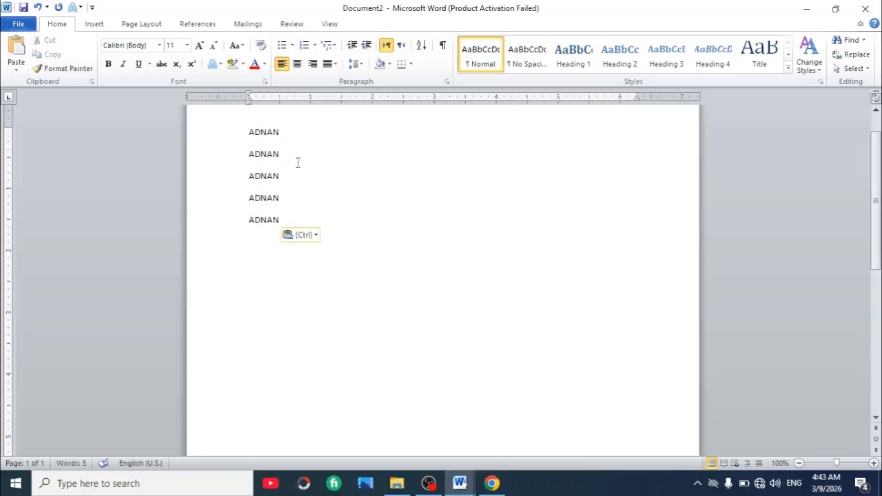
Step: Apply the cream-filled, blue-outlined text effect to the first name line
left_click_drag(246, 132, 287, 138)
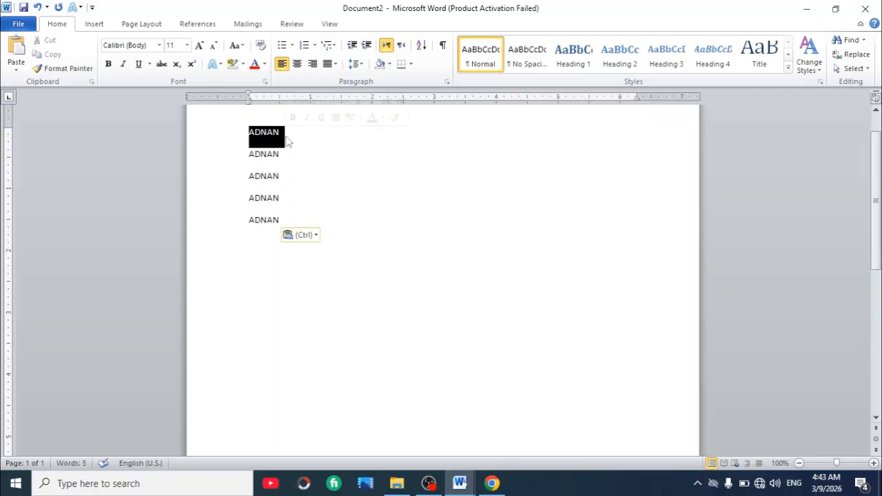
left_click(221, 64)
left_click(253, 137)
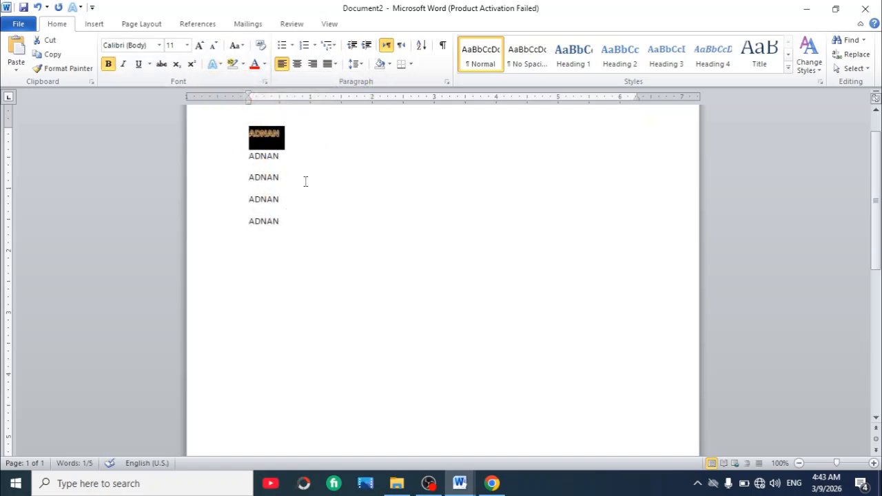
Step: Increase the first name line's font size by eight points in one-point increments
key("ctrl+bracketright")
key("ctrl+bracketright")
key("ctrl+bracketright")
key("ctrl+bracketright")
key("ctrl+bracketright")
key("ctrl+bracketright")
key("ctrl+bracketright")
key("ctrl+bracketright")
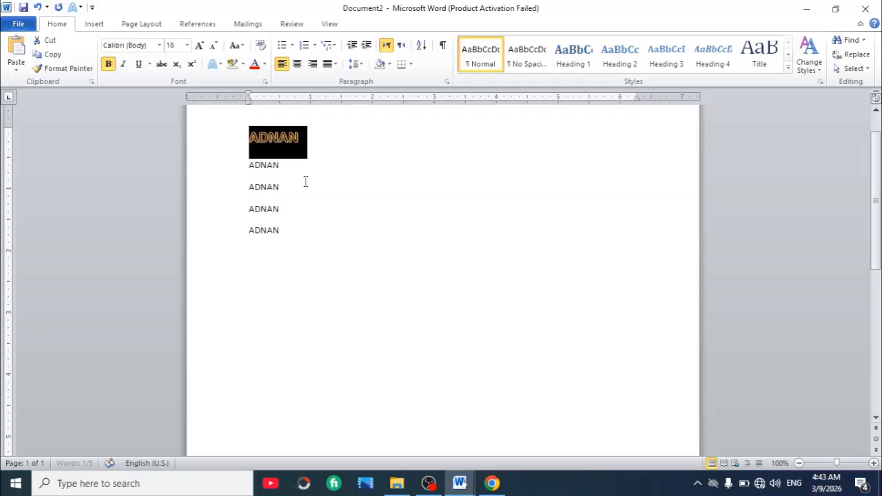
left_click(306, 181)
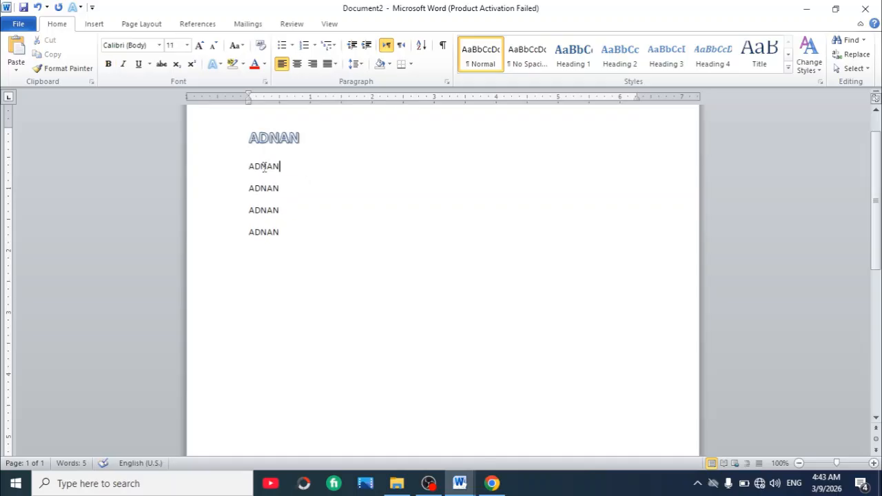
Step: Apply the solid orange text effect from the gallery's last row to the second name line
mouse_move(258, 168)
left_click_drag(248, 167, 294, 169)
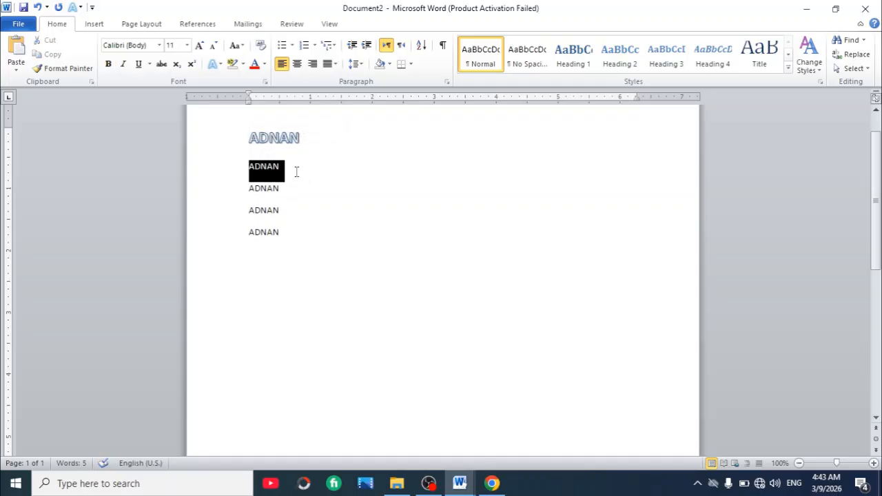
left_click(219, 64)
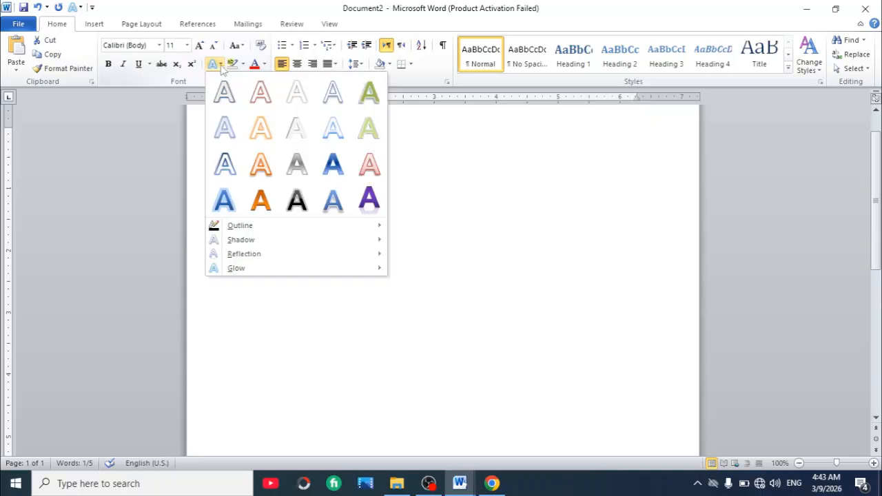
left_click(261, 200)
left_click(376, 285)
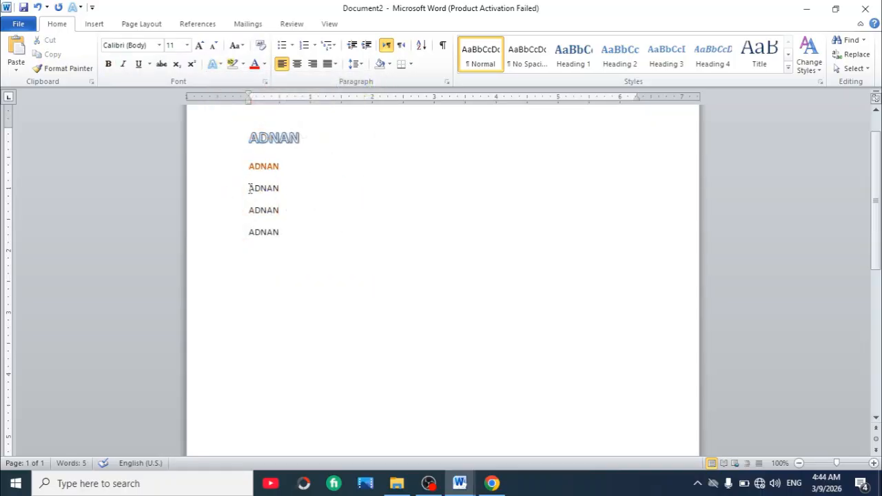
Step: Apply the blue text effect with a light-blue glow to the third name line
left_click_drag(245, 191, 293, 190)
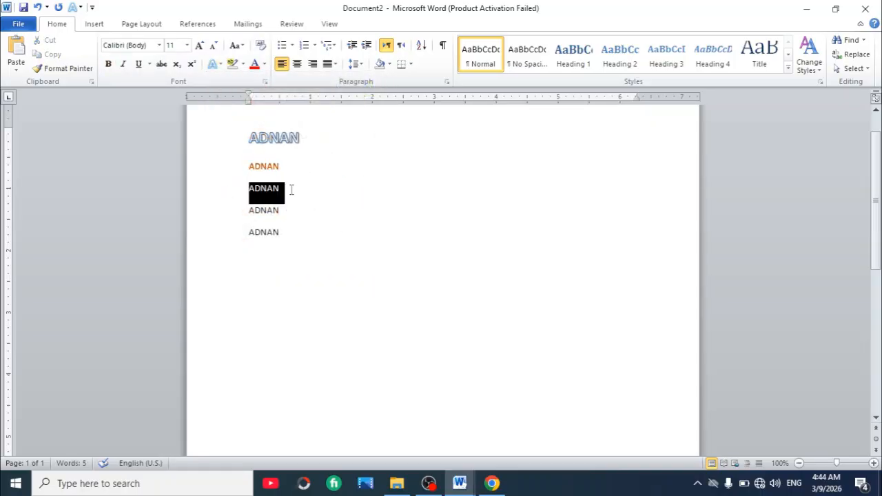
left_click(220, 64)
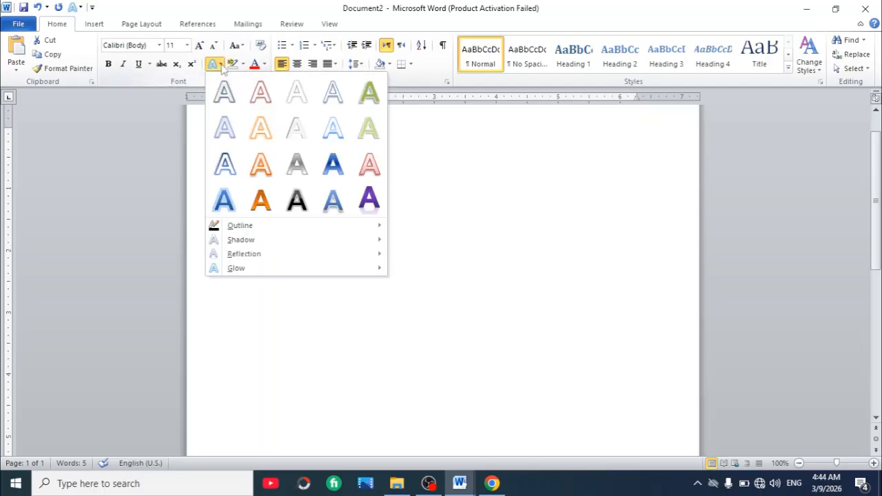
left_click(224, 200)
left_click(288, 247)
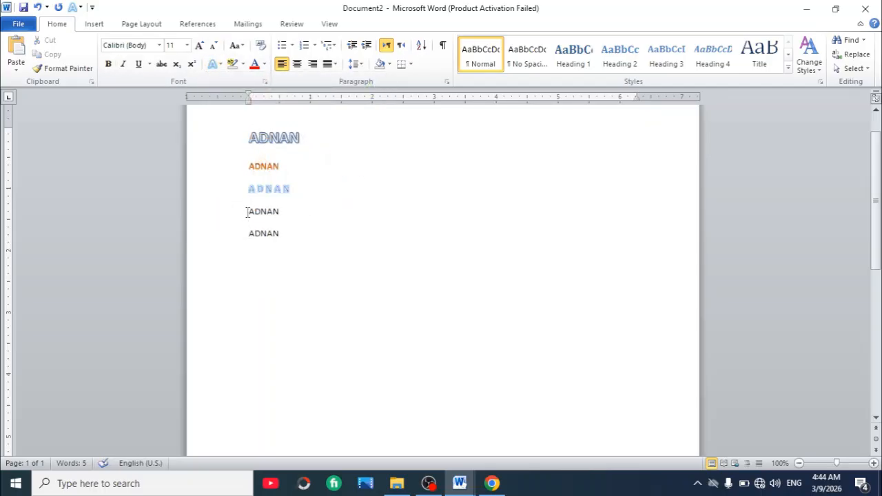
Step: Apply the blue gradient text effect from the gallery's last row to the fourth name line
left_click_drag(246, 212, 297, 217)
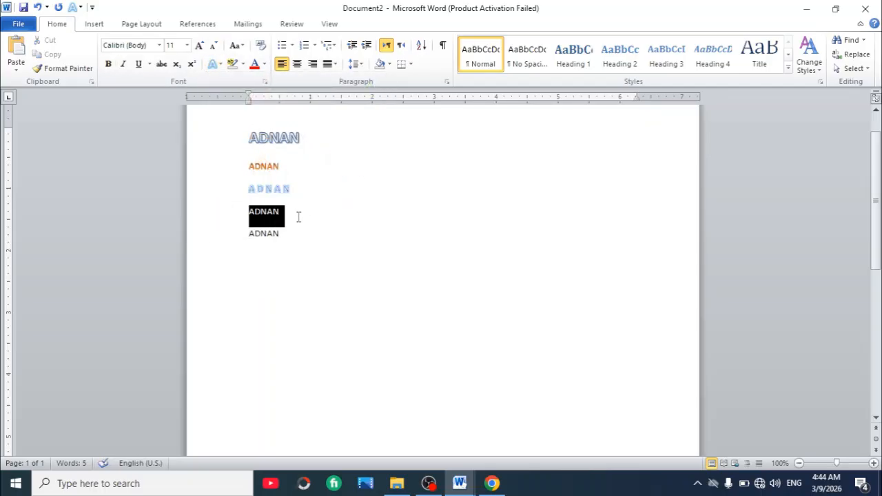
left_click(220, 65)
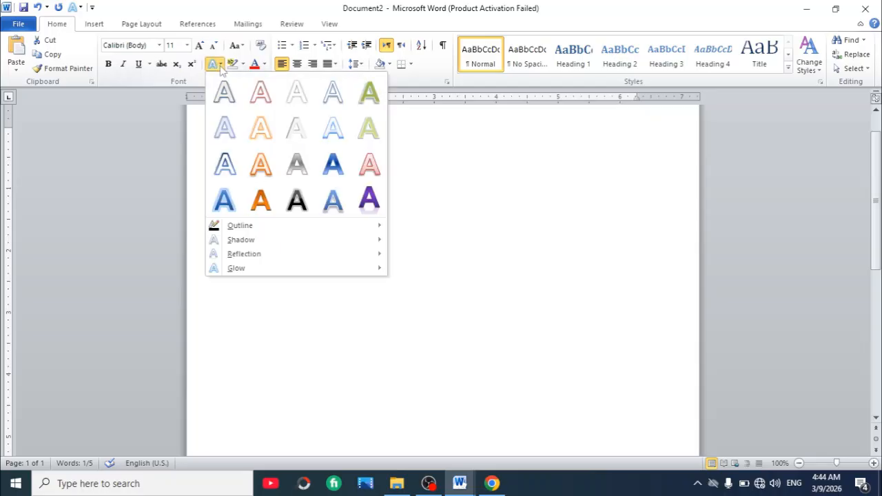
left_click(333, 199)
left_click(280, 258)
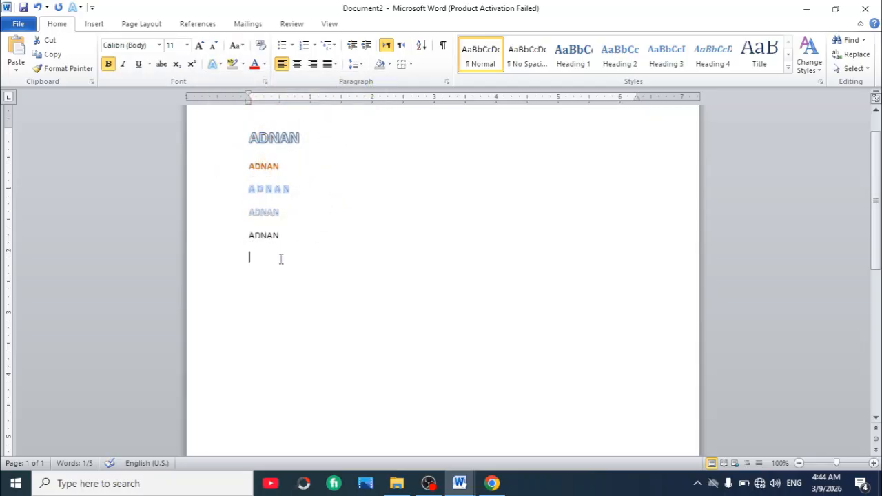
Step: Apply the white-filled text effect with a light-blue gradient outline to the fifth name line
triple_click(247, 233)
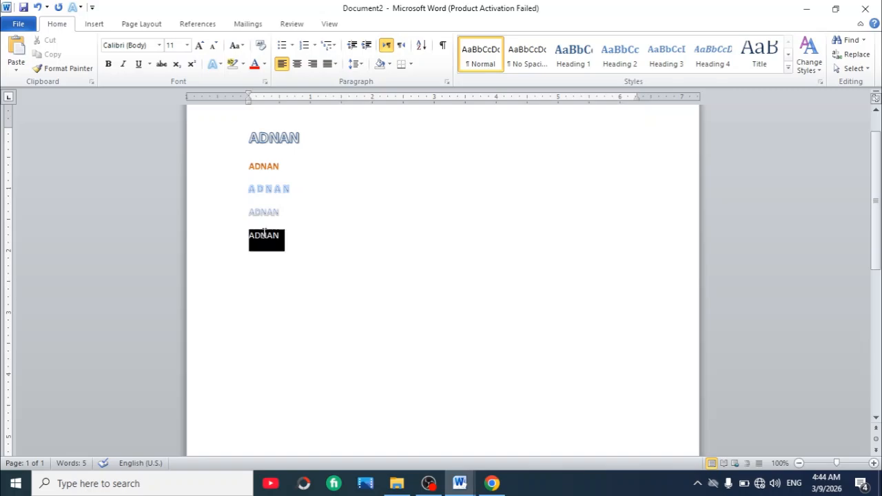
left_click(220, 65)
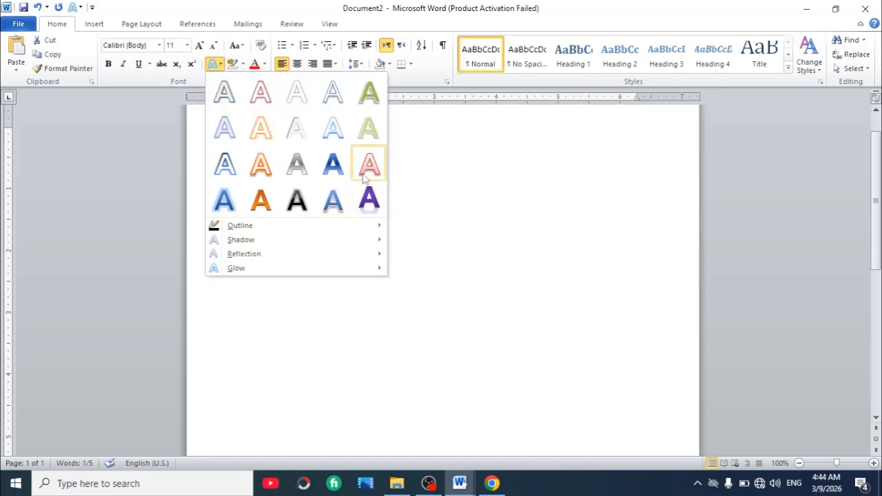
left_click(333, 128)
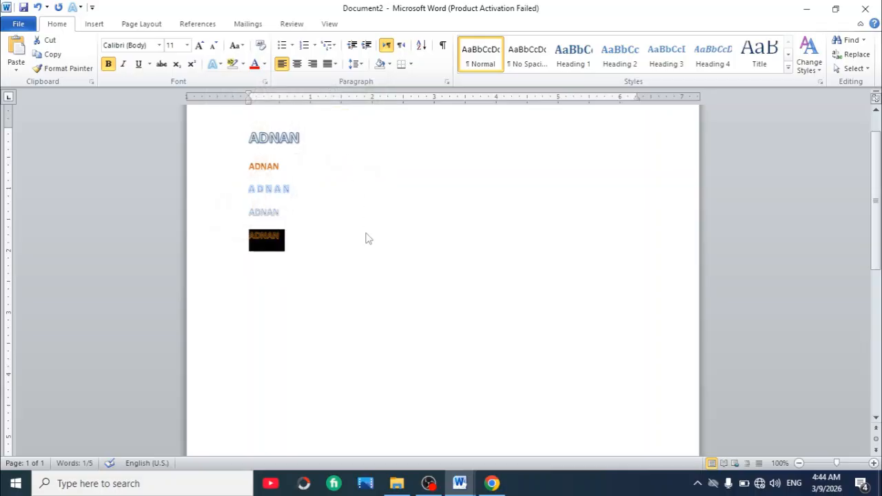
left_click(367, 238)
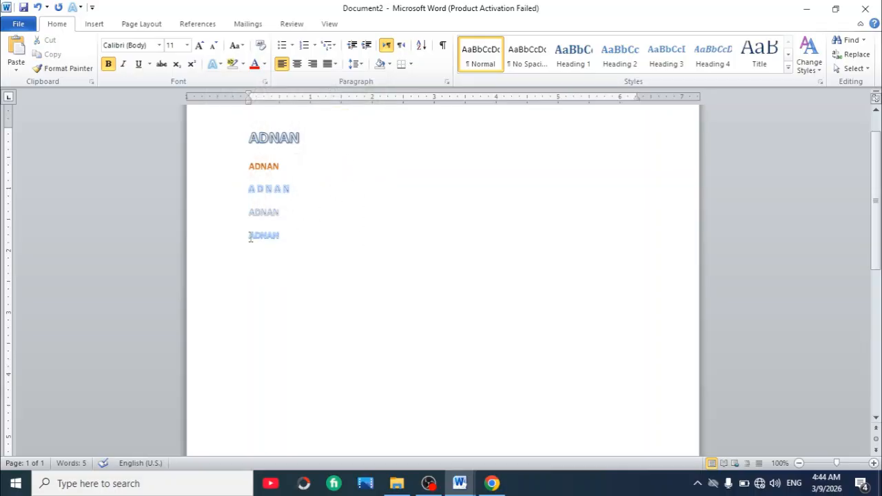
Step: Apply the black text effect with a grey glow to the fifth name line
left_click_drag(250, 236, 285, 241)
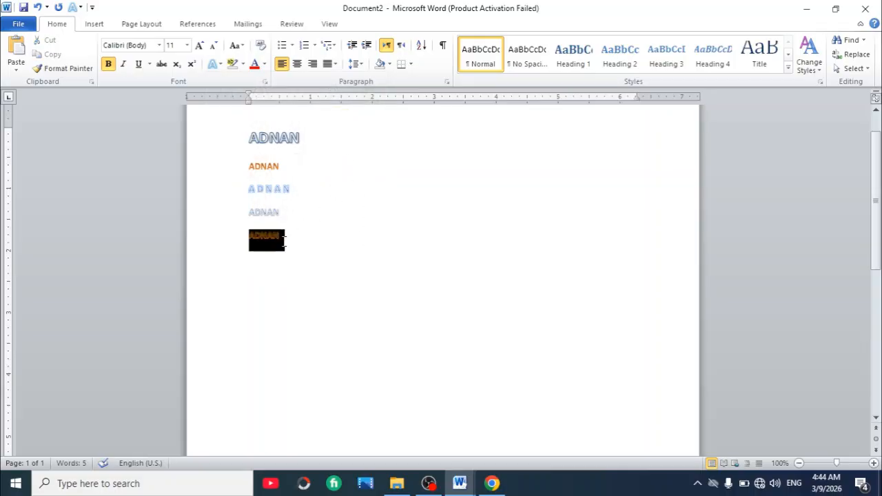
left_click(221, 62)
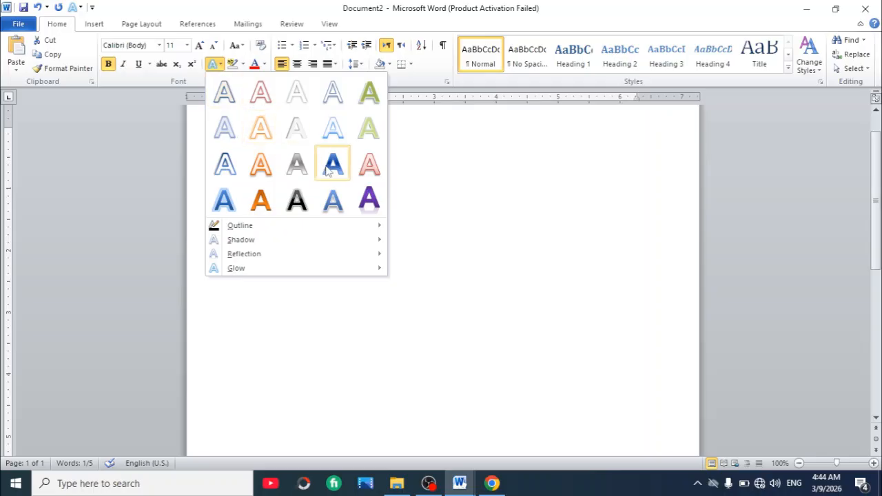
left_click(296, 196)
left_click(357, 253)
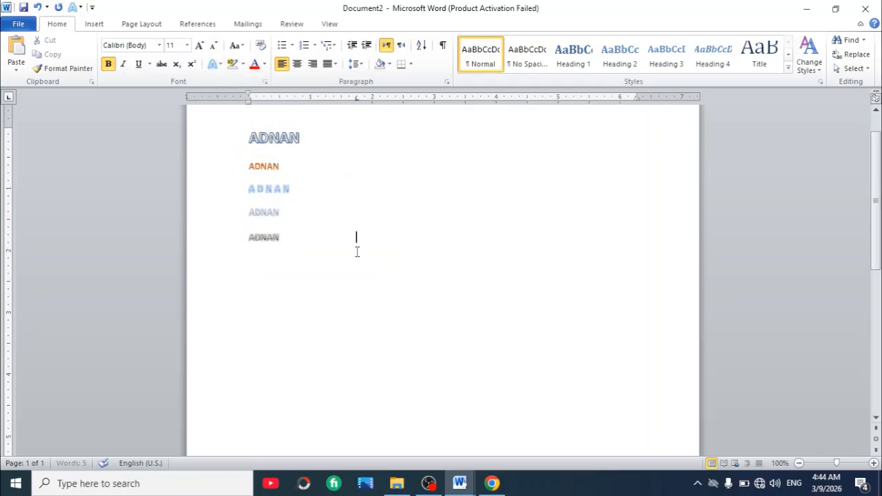
Step: Enlarge all five name lines together until the first reaches 90 pt and the others 36 pt
key("ctrl+a")
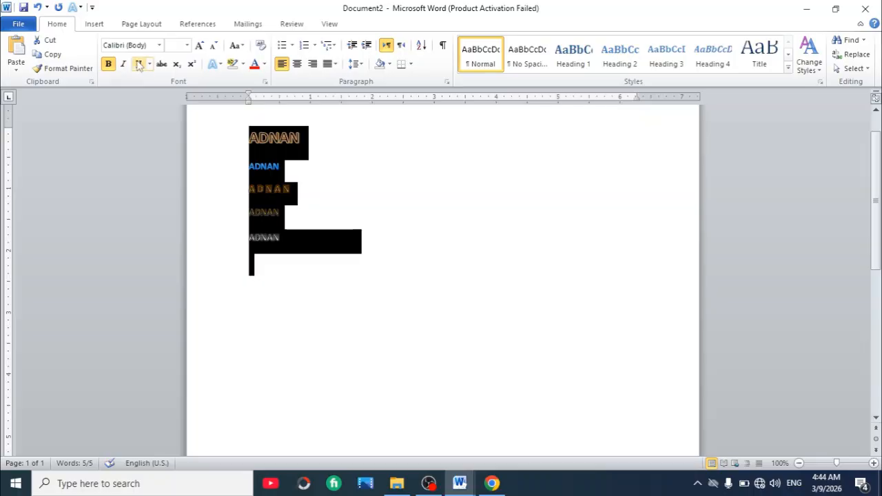
left_click(197, 46)
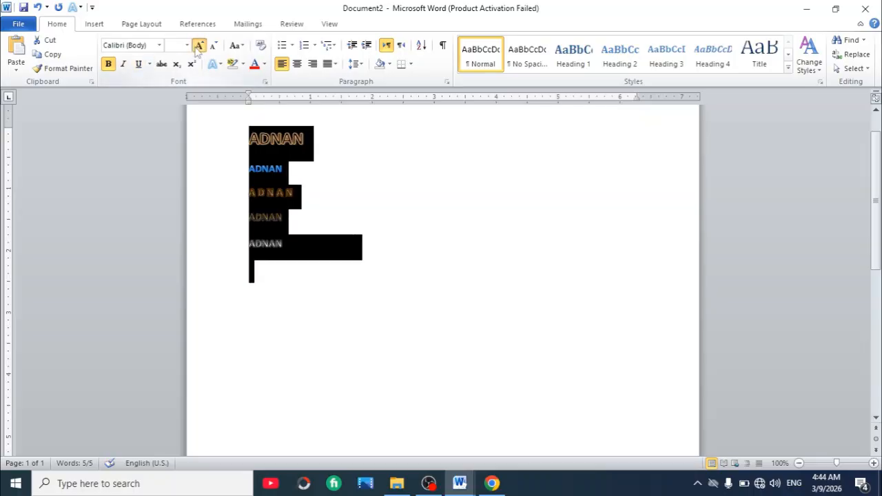
left_click(197, 48)
left_click(198, 47)
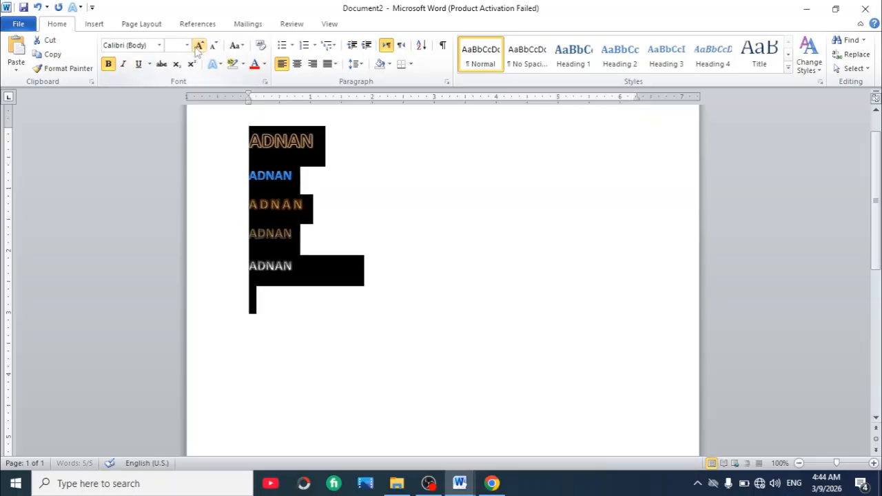
left_click(198, 47)
left_click(198, 47)
left_click(197, 47)
left_click(198, 47)
left_click(197, 47)
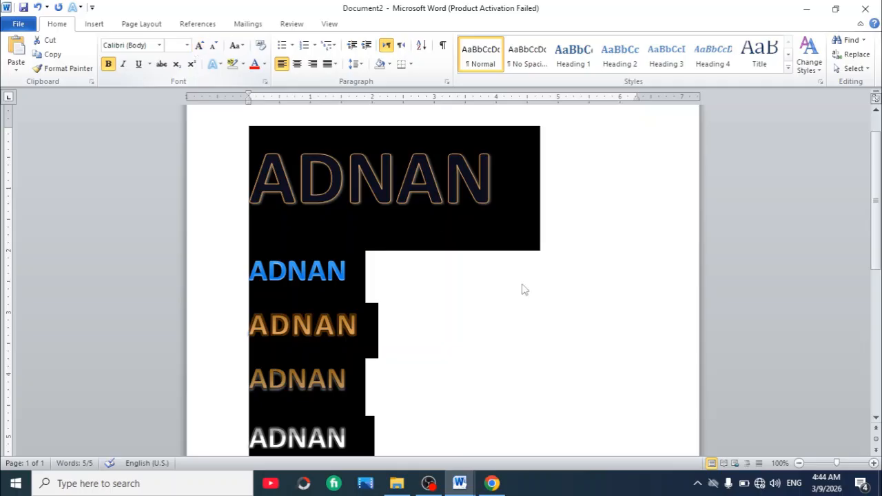
left_click(669, 413)
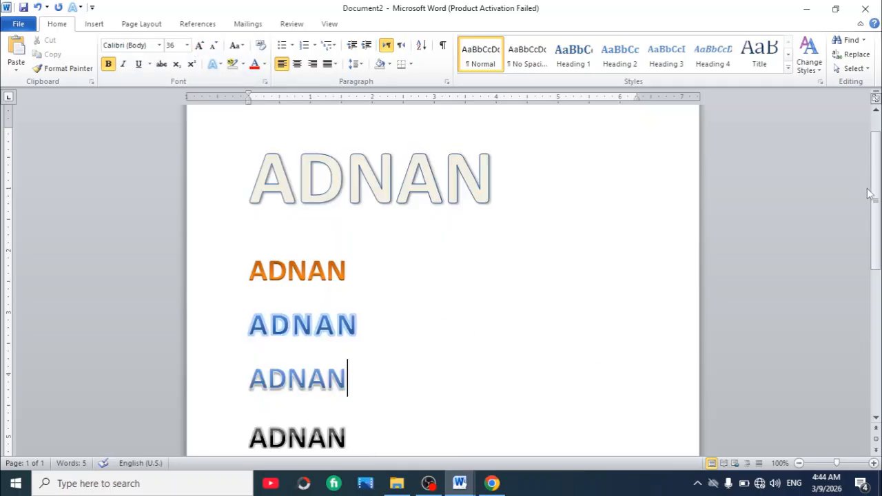
left_click_drag(876, 181, 876, 183)
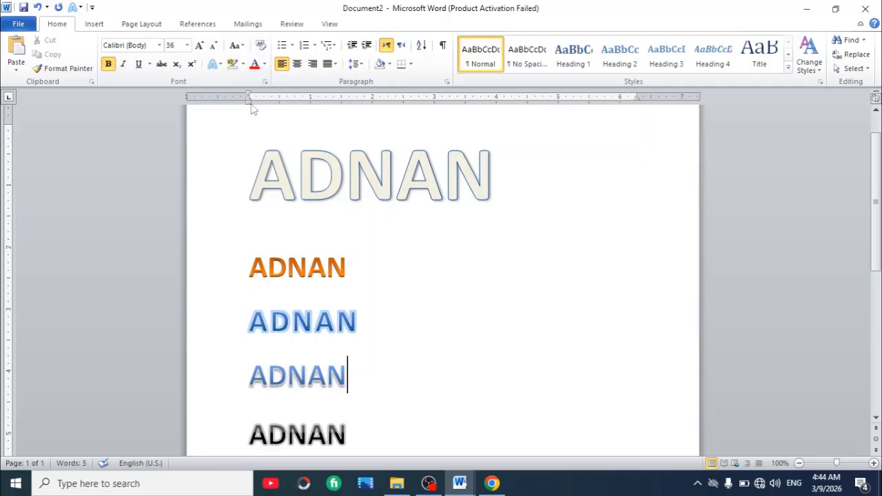
Step: Delete all the name lines and clear the leftover formatting on the empty page
key("ctrl+a")
key("Delete")
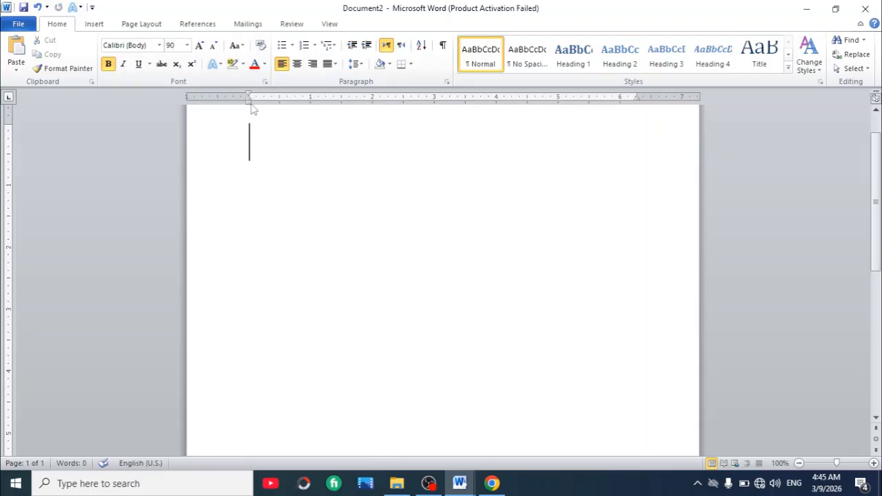
left_click(259, 45)
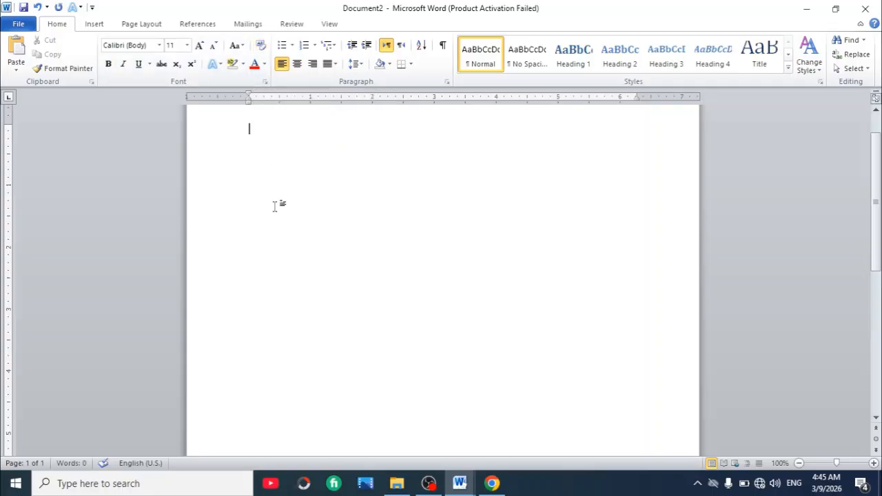
Step: Generate sample paragraphs with =RAND() and highlight the first paragraph in yellow
type("=RAND()")
key("Return")
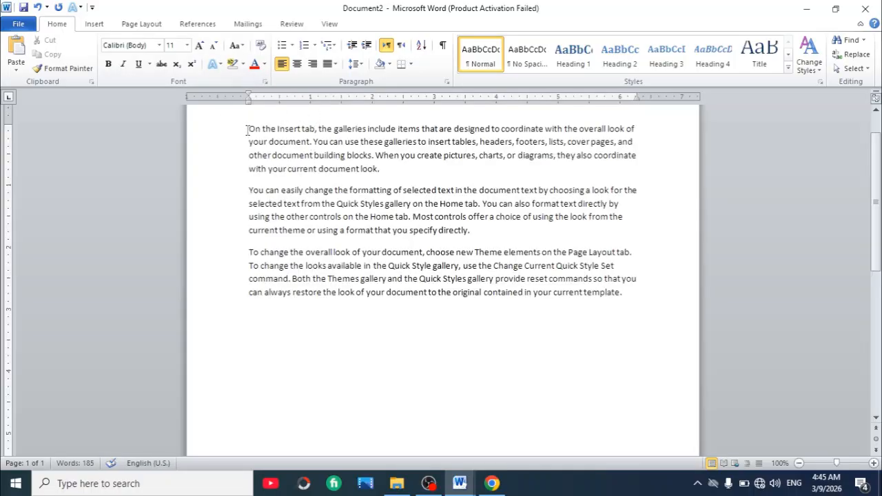
left_click_drag(248, 128, 428, 182)
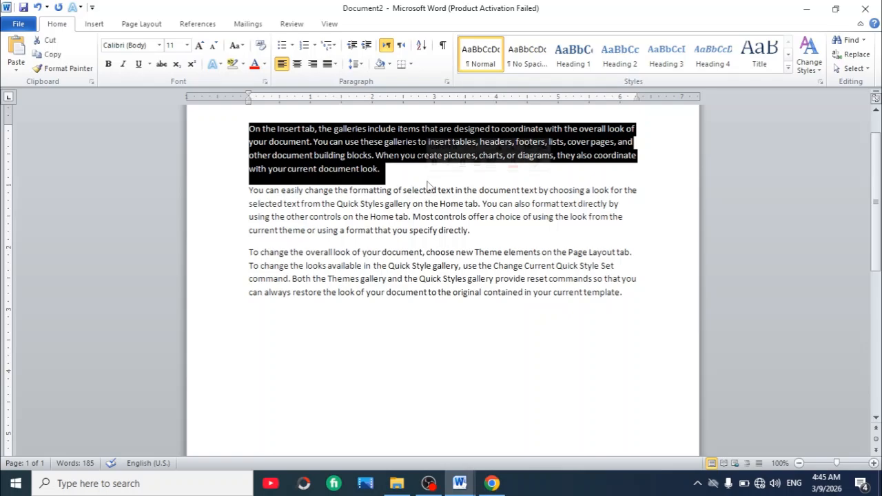
left_click(243, 64)
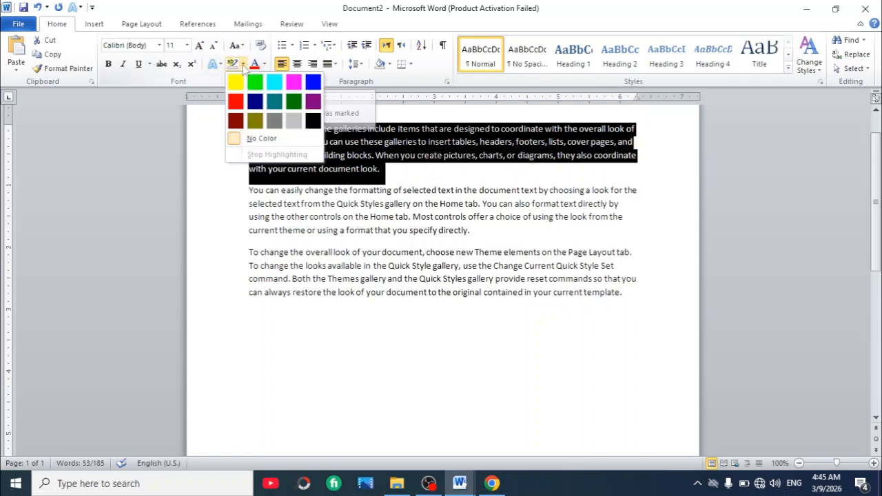
left_click(235, 84)
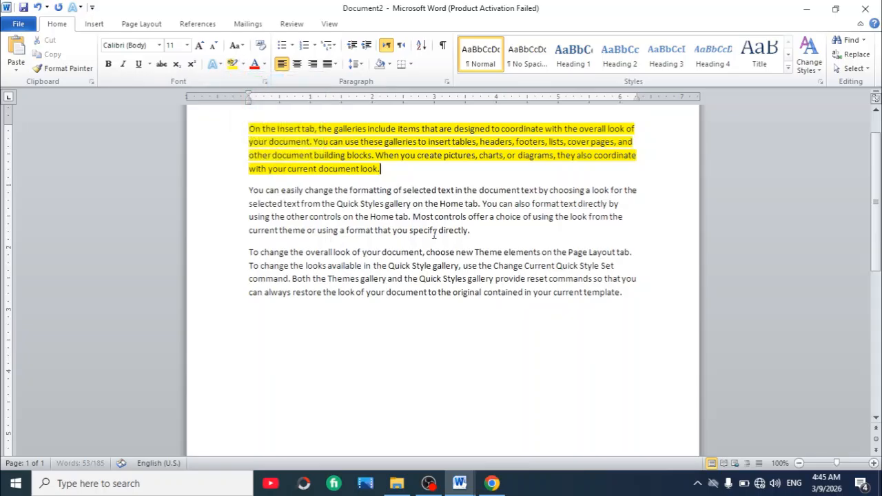
Step: Highlight the second paragraph in bright green
left_click_drag(250, 191, 476, 233)
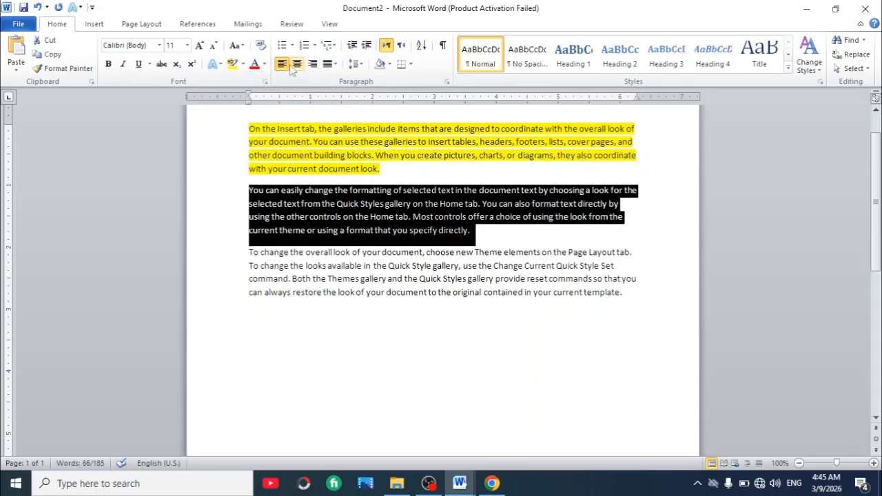
left_click(244, 64)
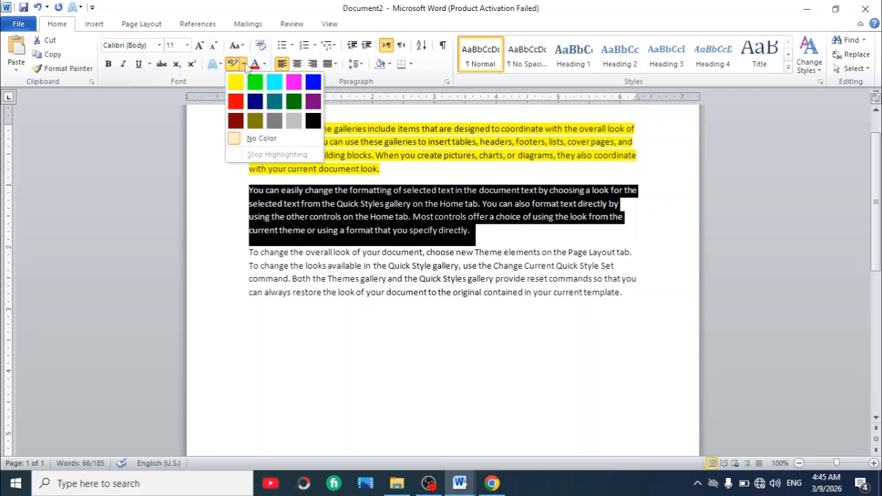
left_click(255, 78)
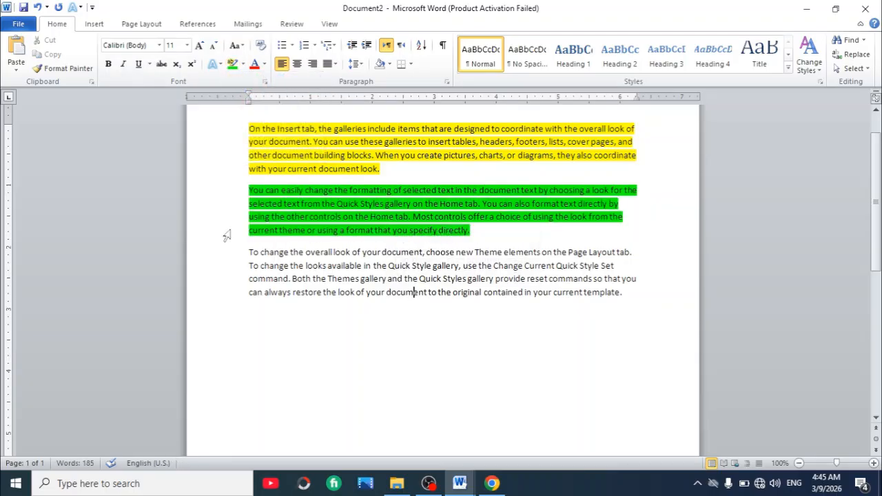
Step: Highlight the third paragraph in red
left_click_drag(247, 253, 628, 312)
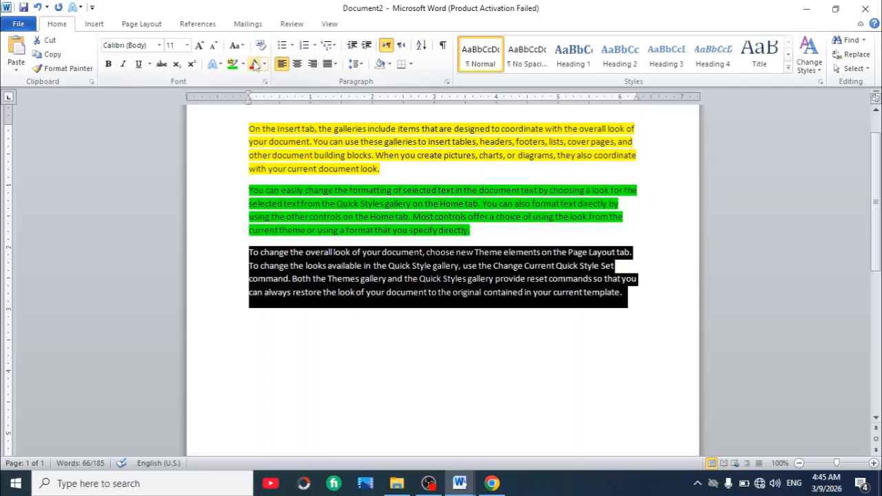
left_click(244, 63)
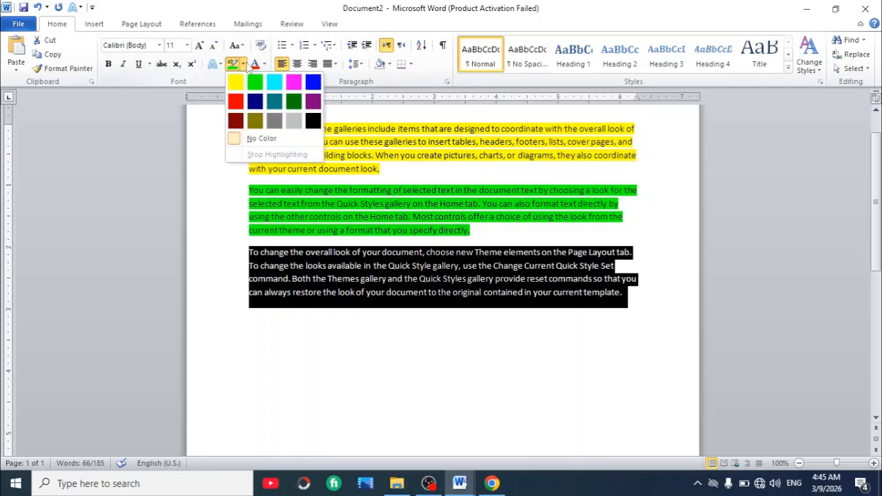
left_click(236, 100)
left_click(386, 294)
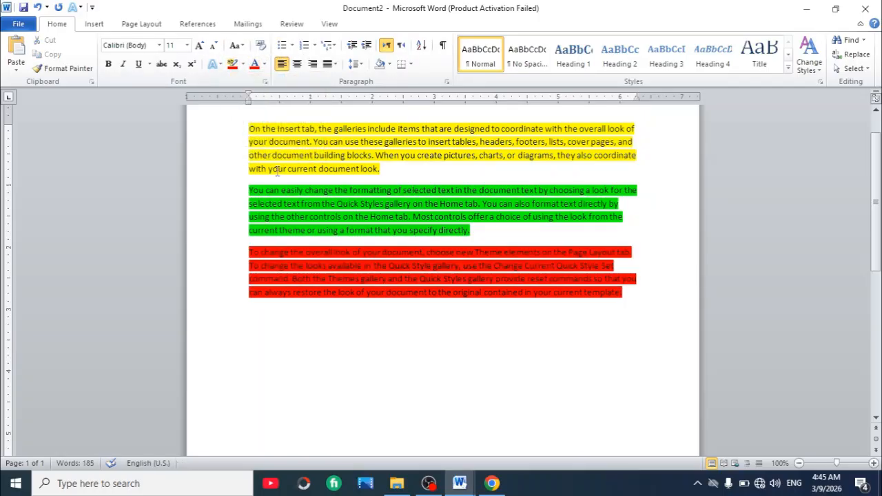
Step: Set the font colour of the first, yellow-highlighted paragraph to Dark Blue, Text 2
left_click_drag(249, 129, 383, 172)
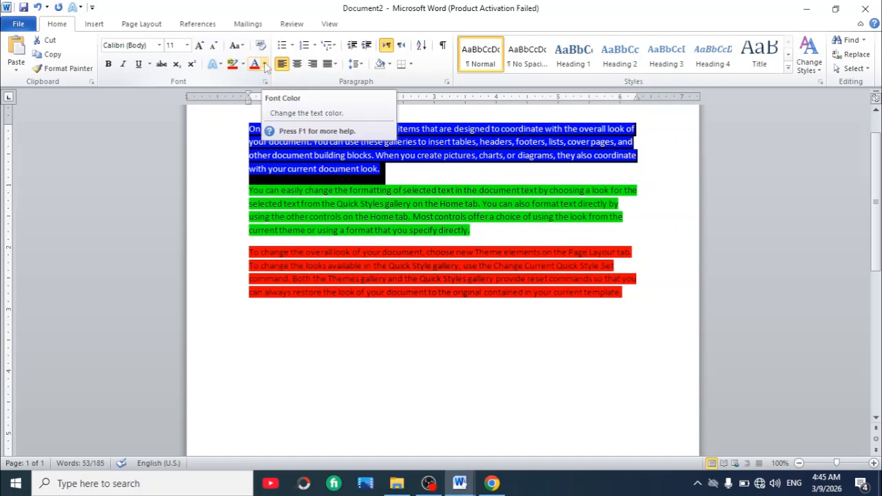
left_click(265, 64)
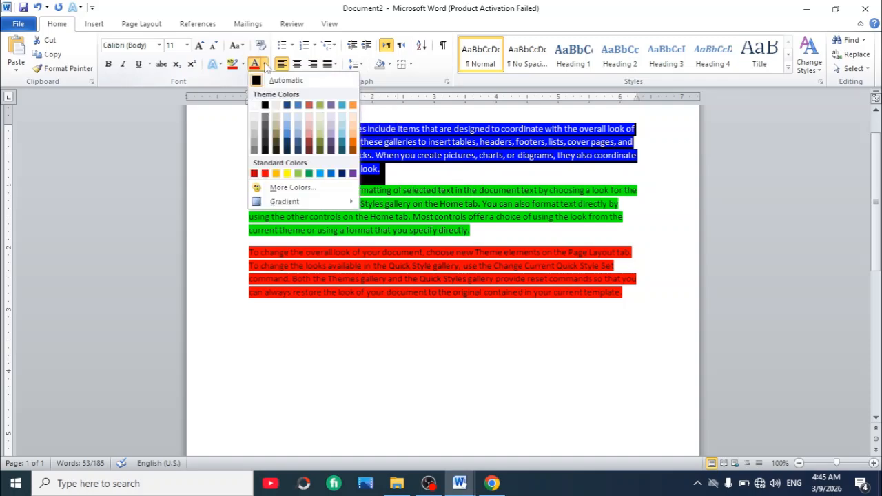
left_click(287, 105)
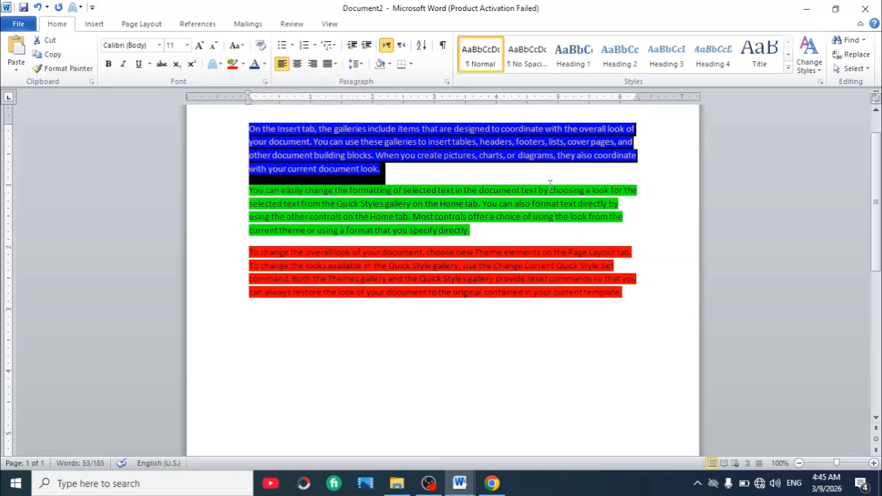
left_click(646, 218)
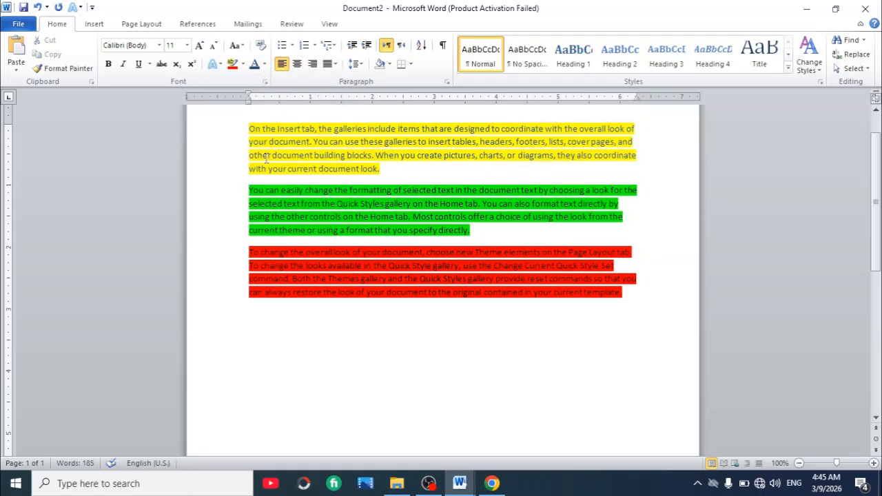
Step: Set the font colour of the second, green-highlighted paragraph to a darker orange theme shade
left_click_drag(247, 191, 480, 239)
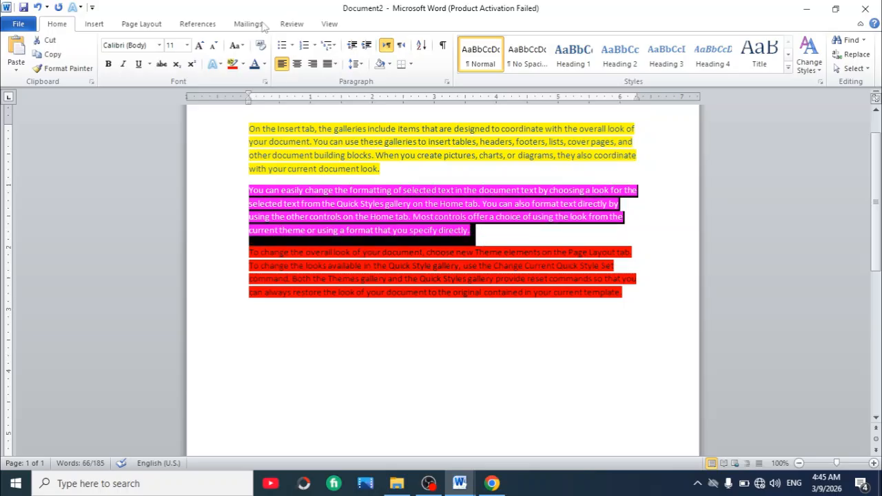
left_click(264, 64)
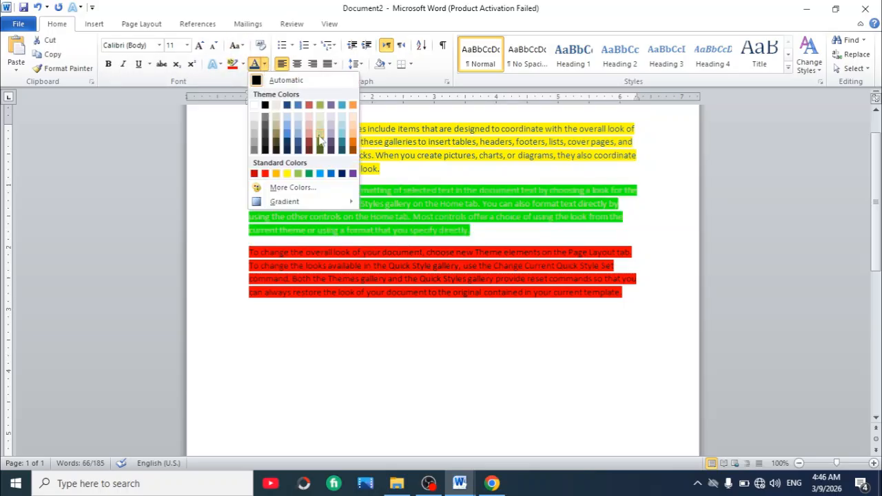
left_click(356, 146)
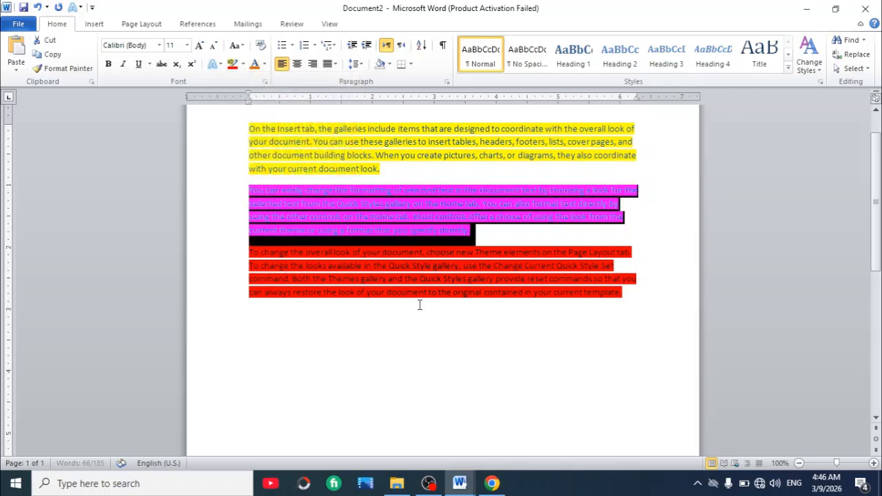
left_click(473, 354)
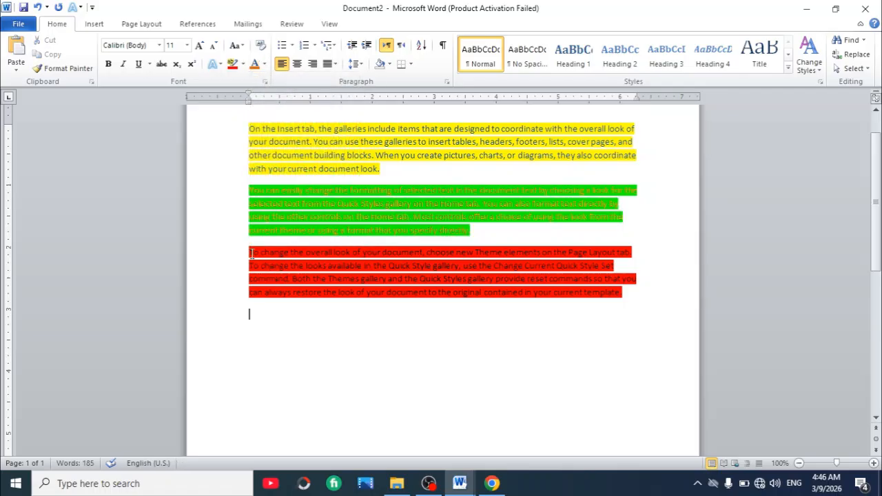
Step: Set the font colour of the third, red-highlighted paragraph to standard yellow
left_click_drag(251, 254, 461, 315)
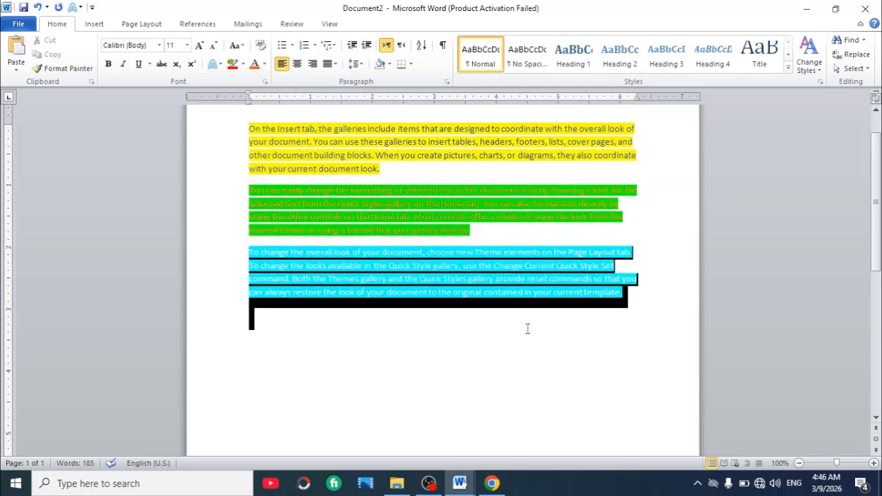
left_click(264, 64)
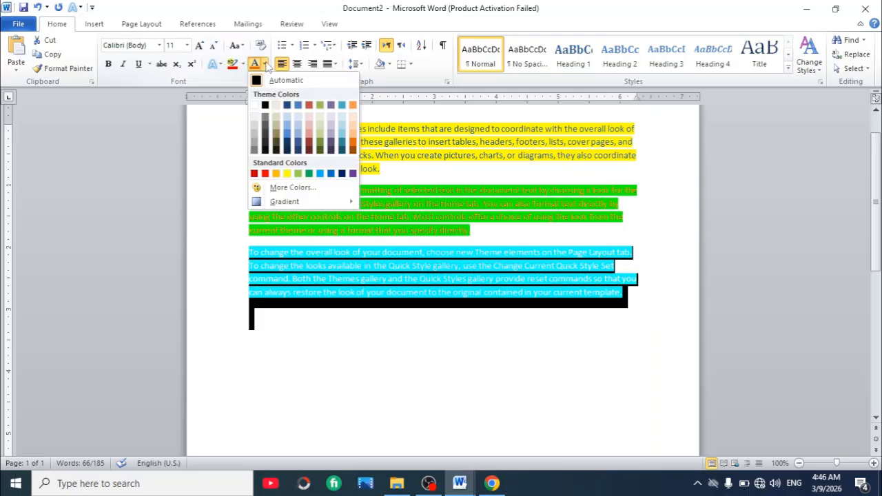
left_click(288, 175)
left_click(496, 405)
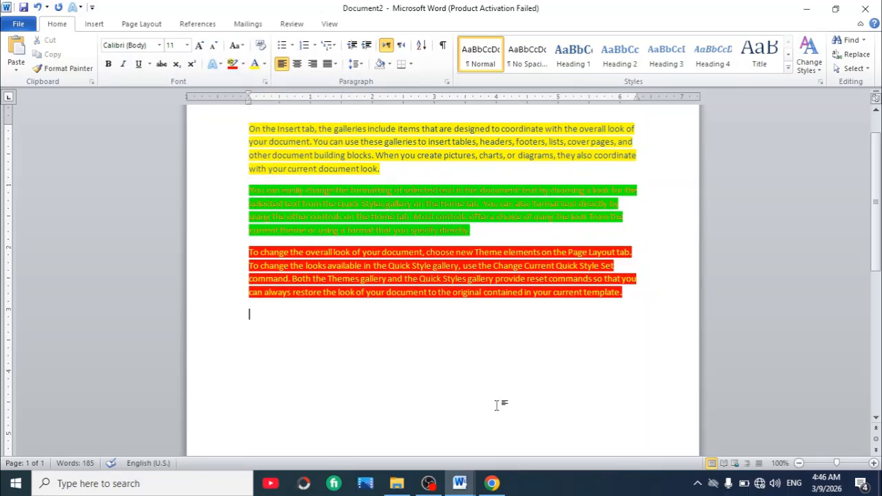
Step: Choose a light green from the extended standard colours as the font colour for the empty line below the paragraphs
left_click(264, 64)
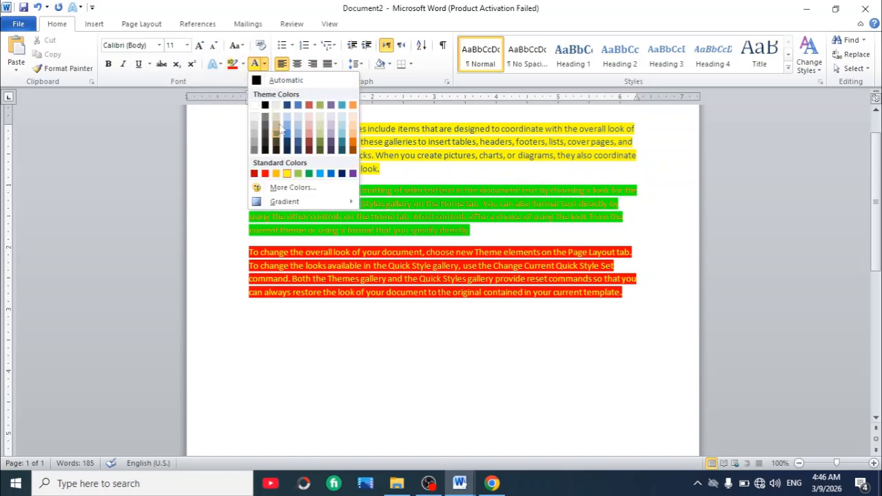
left_click(292, 187)
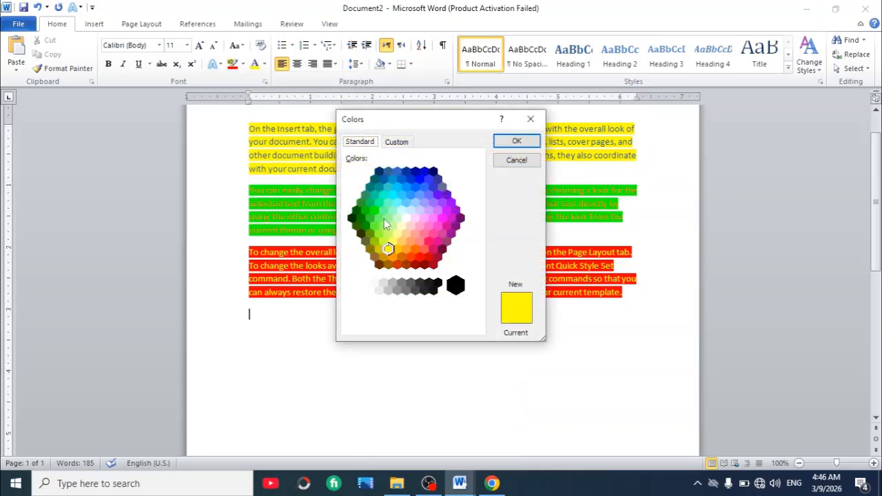
left_click(379, 218)
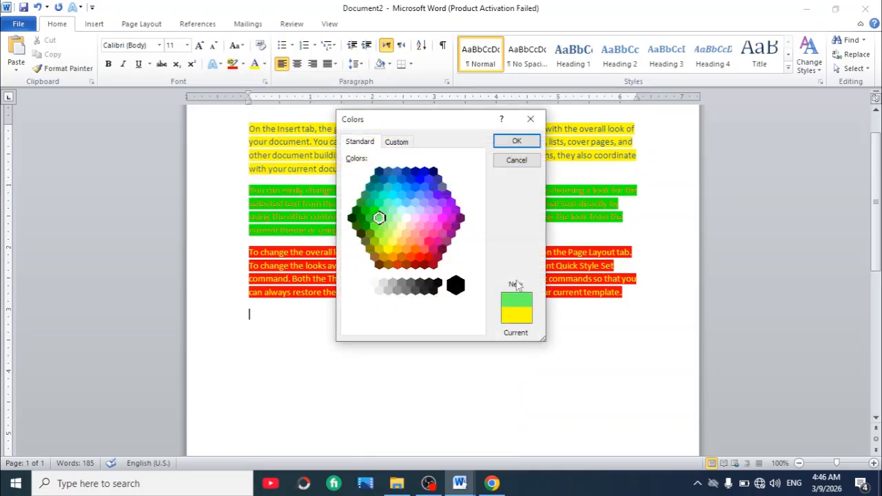
left_click(517, 142)
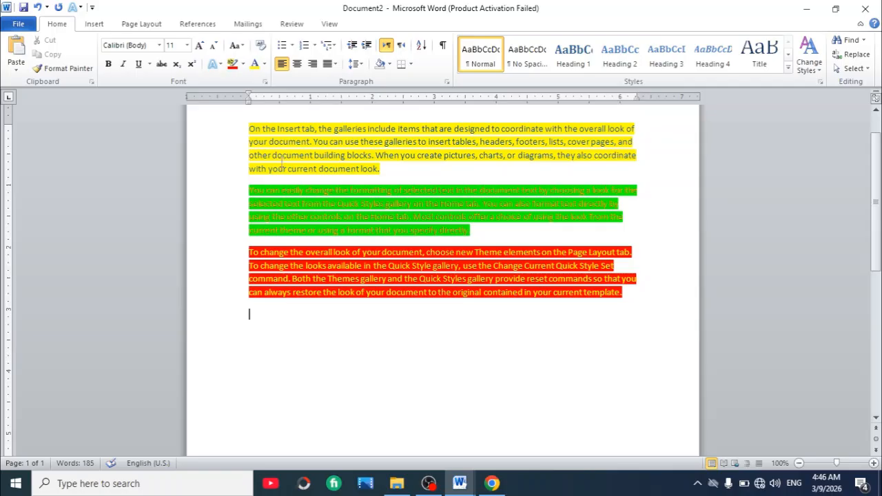
left_click(243, 63)
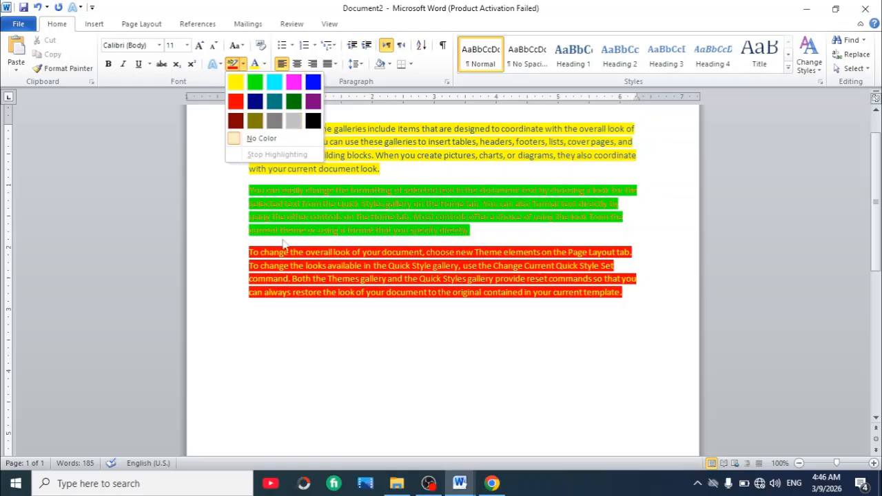
left_click(315, 241)
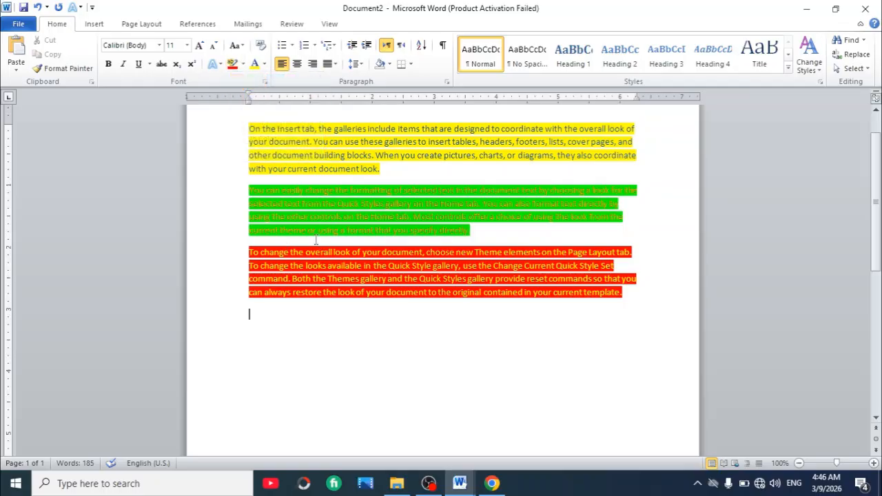
Step: Enlarge the text of all three paragraphs to 18 pt
triple_click(236, 150)
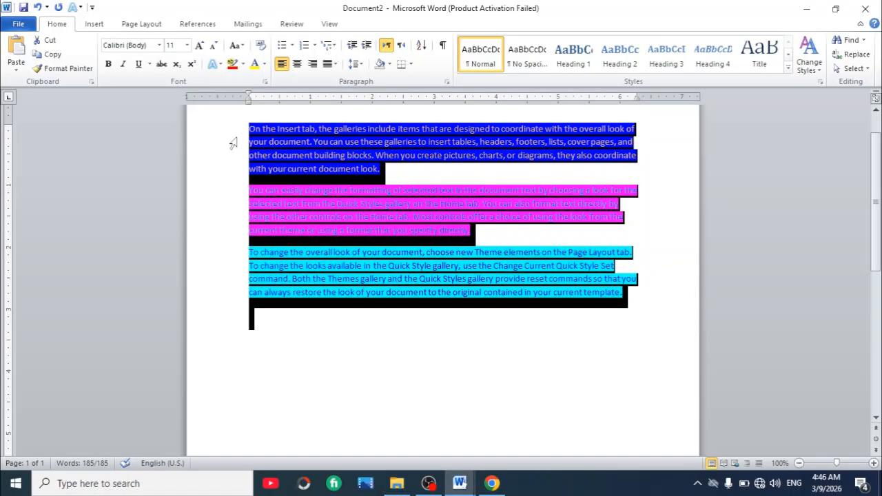
left_click(199, 44)
left_click(199, 45)
left_click(198, 45)
left_click(198, 44)
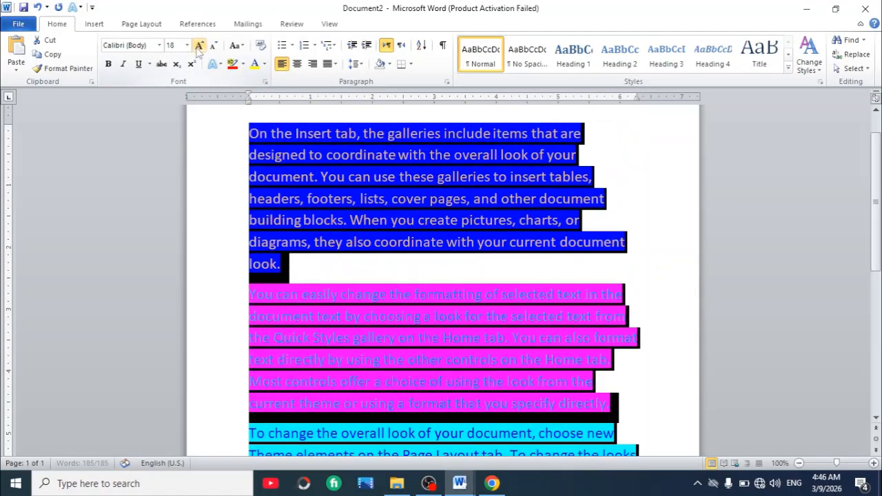
left_click(665, 198)
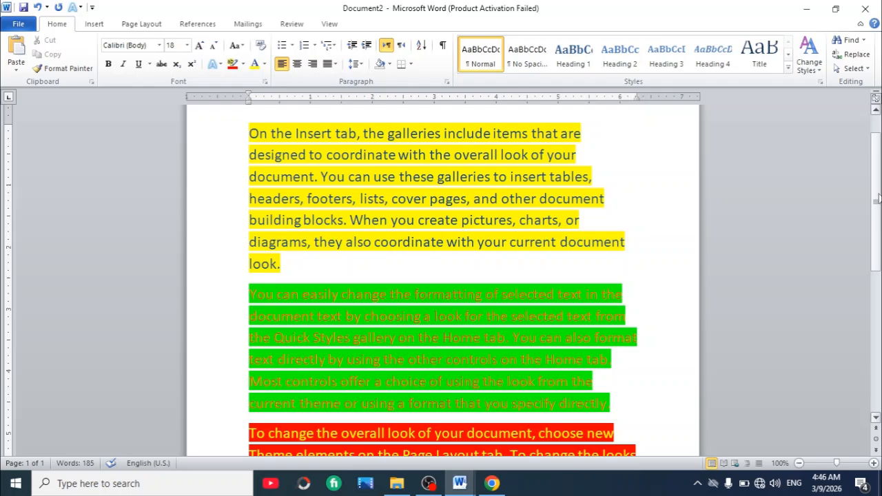
left_click_drag(877, 198, 877, 216)
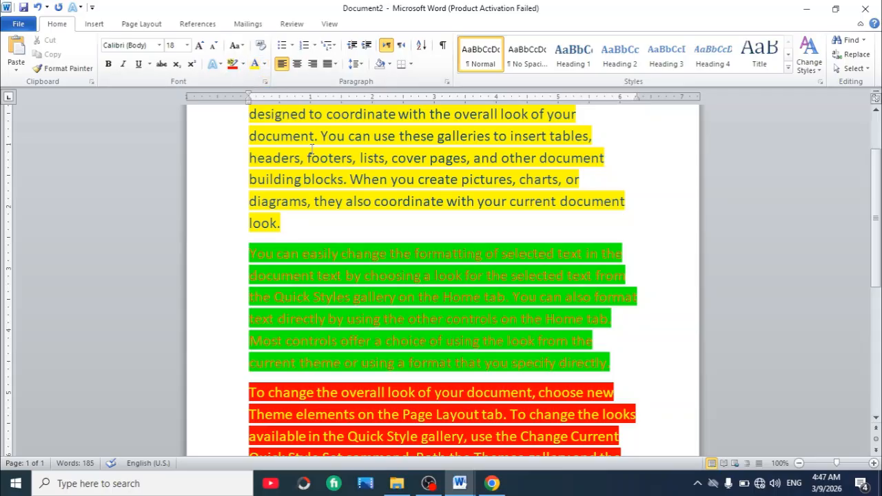
left_click(266, 63)
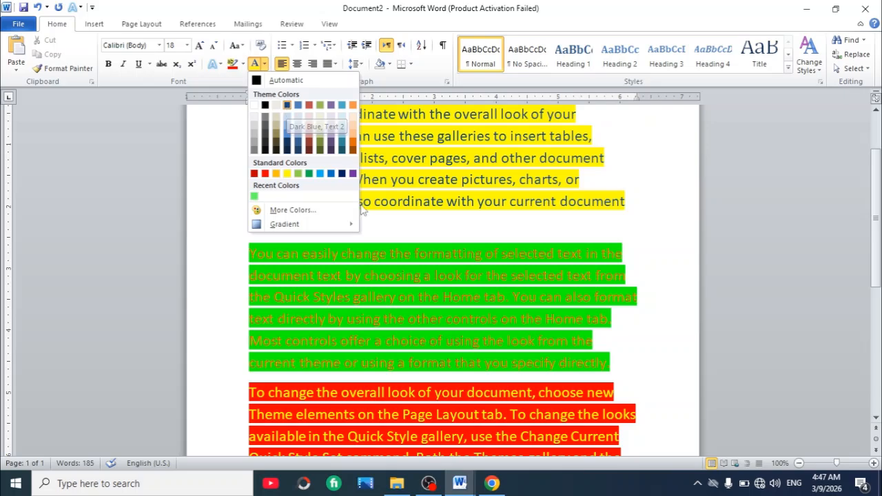
left_click(382, 227)
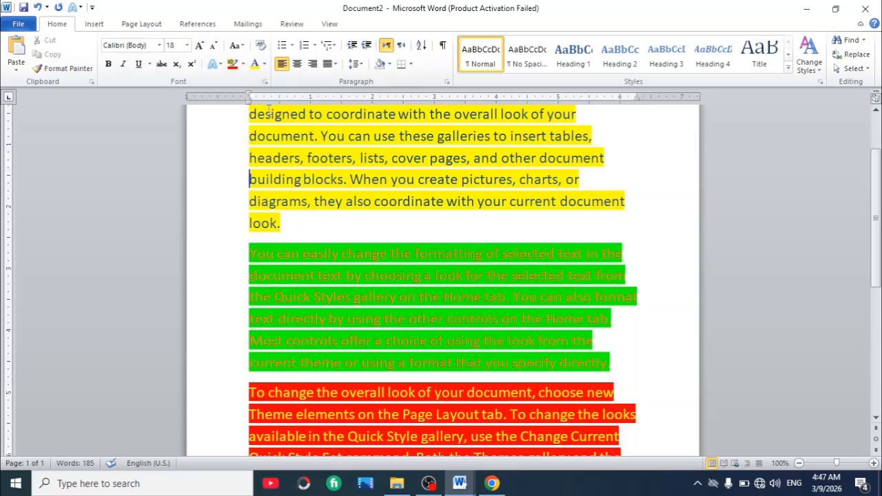
Step: Clear the formatting of the phrase ", footers, lists, cover pages, and other document building blocks" in the first paragraph
left_click_drag(301, 158, 343, 179)
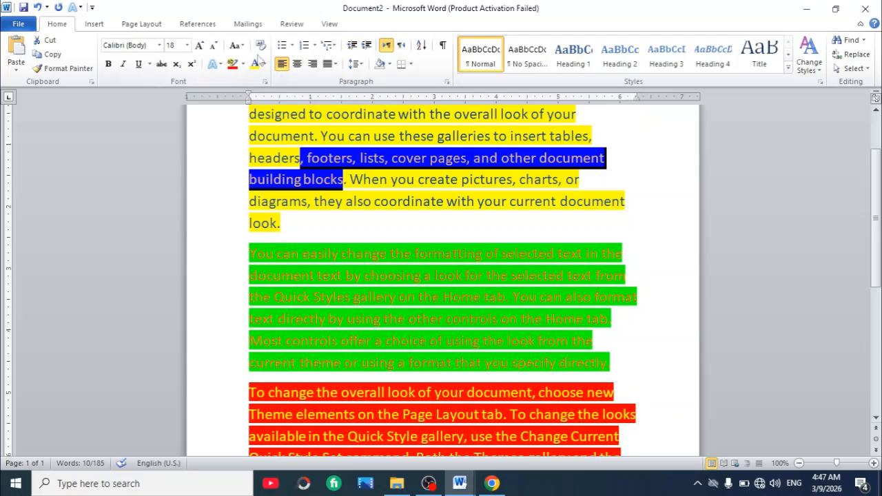
left_click(260, 46)
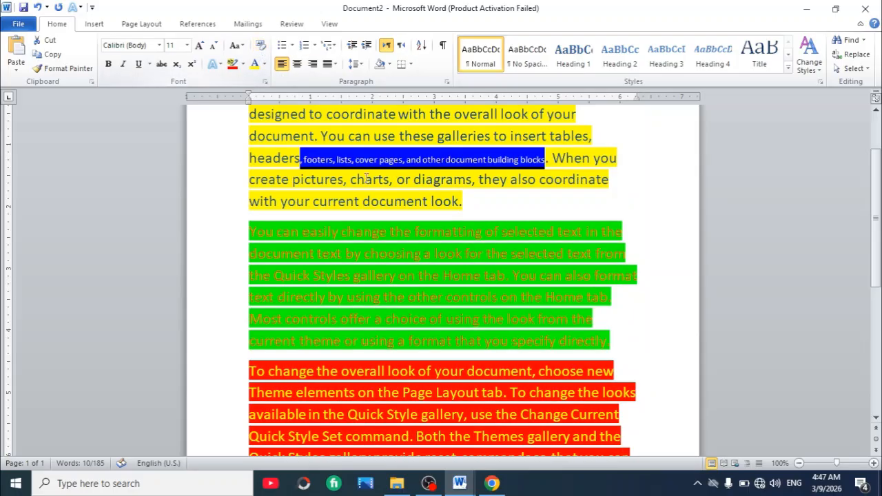
left_click(598, 208)
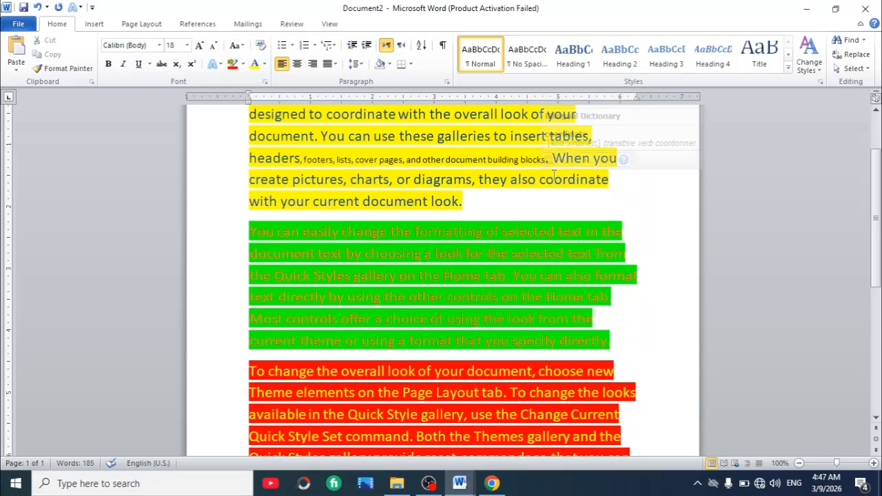
Step: Remove the highlight colour from the entire document by setting it to No Color
key("ctrl+a")
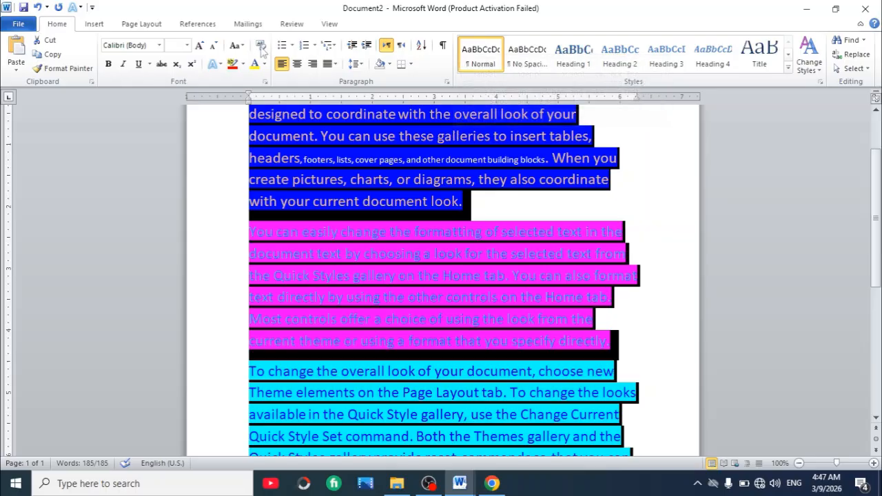
left_click(243, 64)
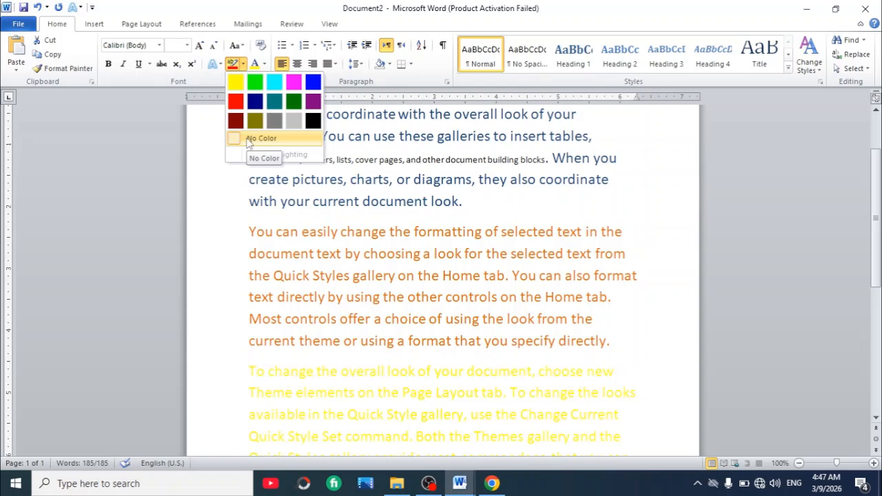
left_click(248, 138)
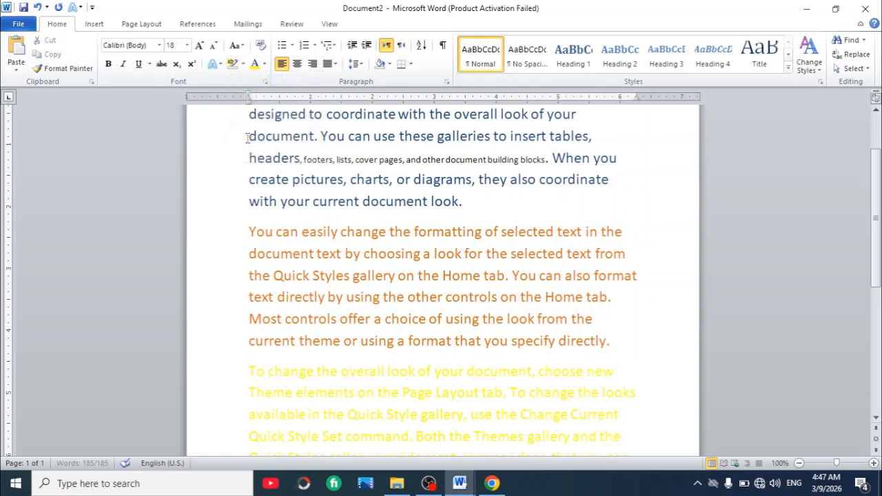
left_click(230, 233)
left_click(718, 279)
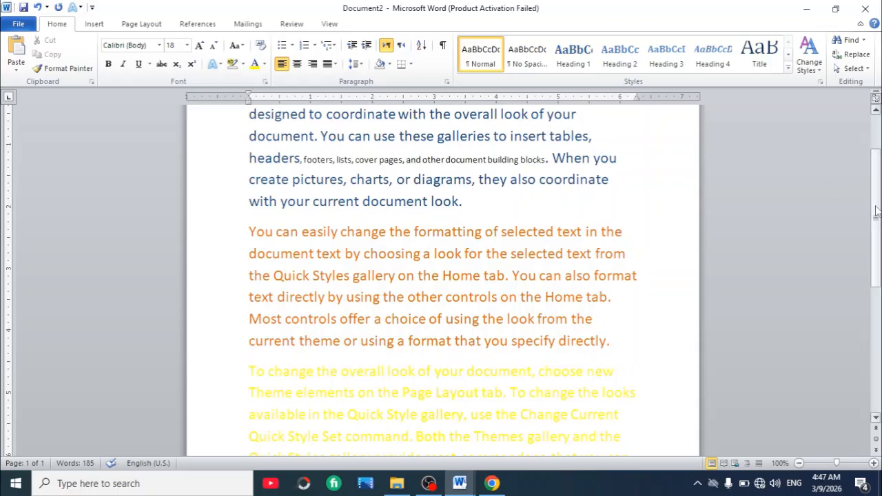
left_click_drag(876, 212, 867, 229)
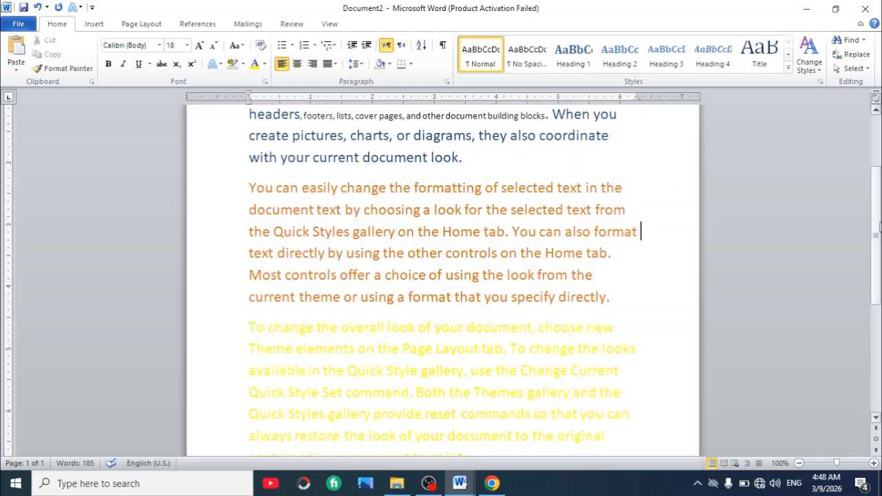
scroll(879, 227, "up", 1)
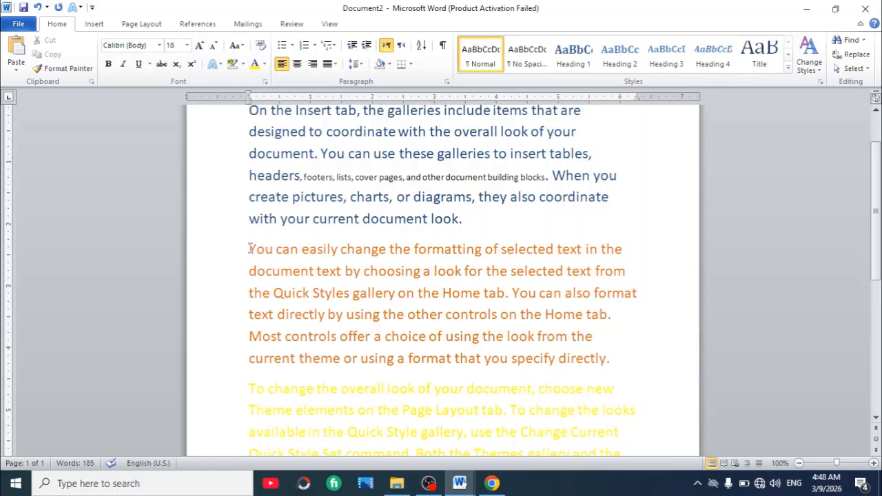
Step: Enlarge the second paragraph's text to 72 pt, and reduce it to 12 pt
left_click_drag(250, 248, 605, 375)
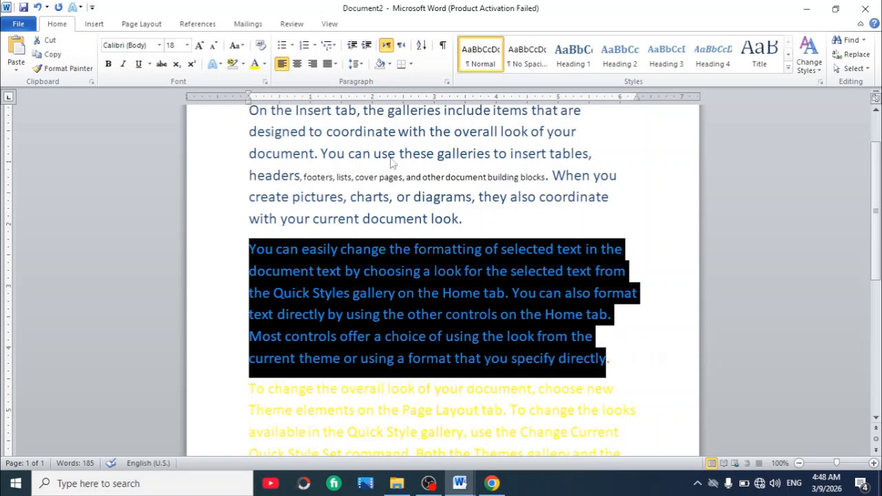
left_click(186, 45)
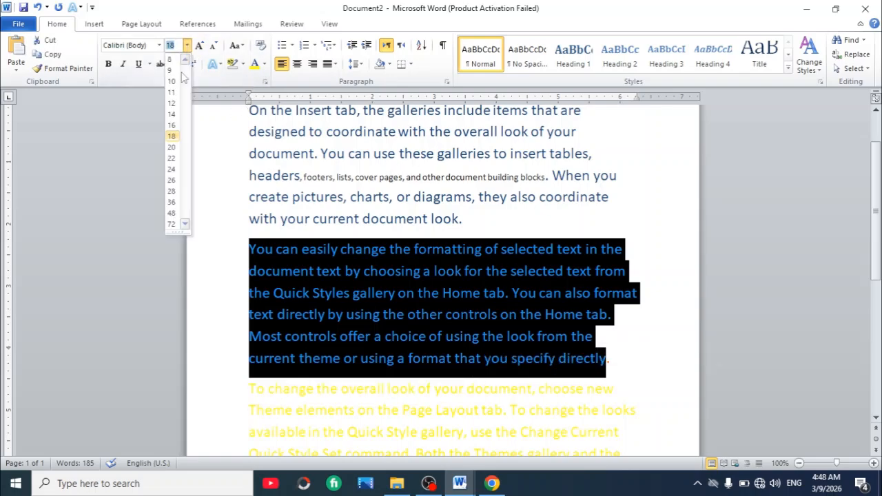
left_click(171, 224)
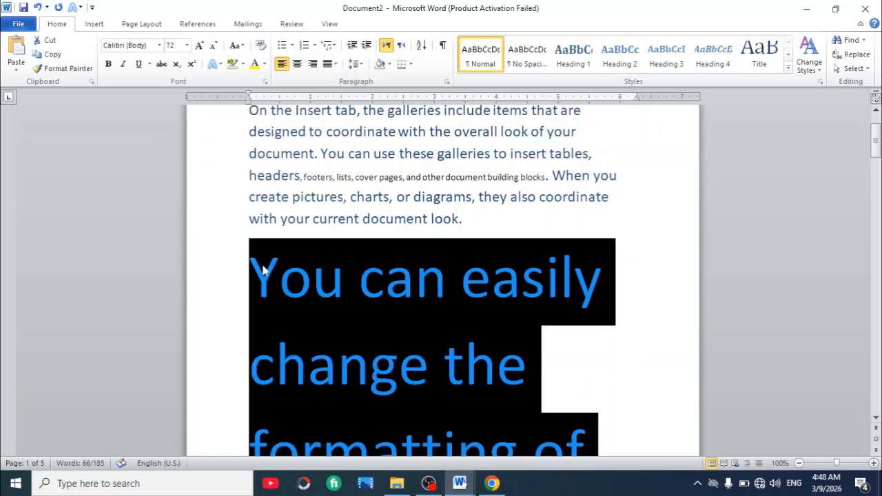
left_click(187, 45)
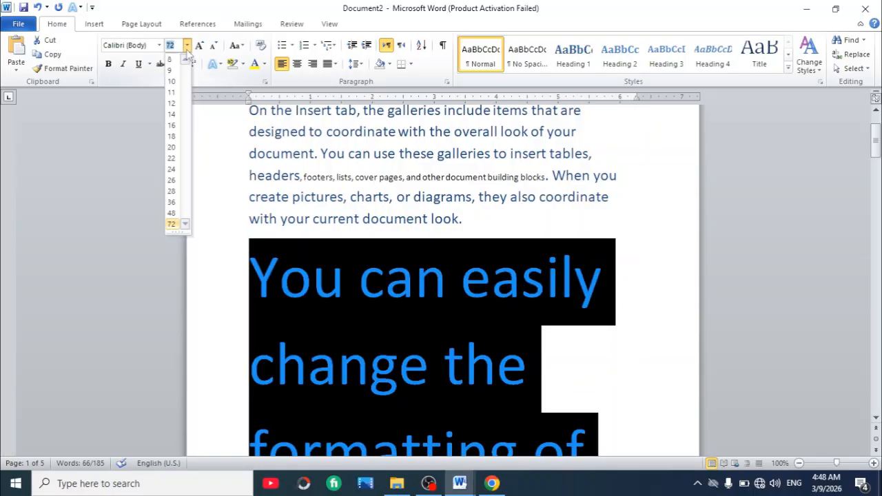
left_click(172, 103)
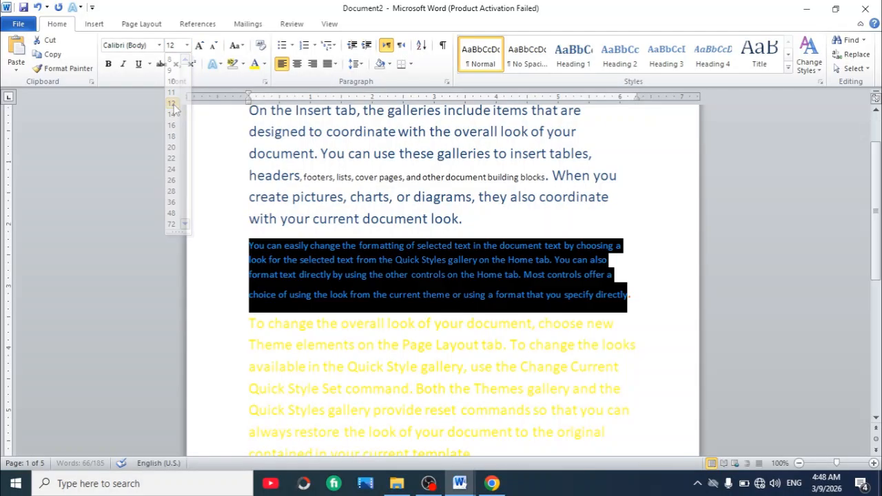
left_click(212, 241)
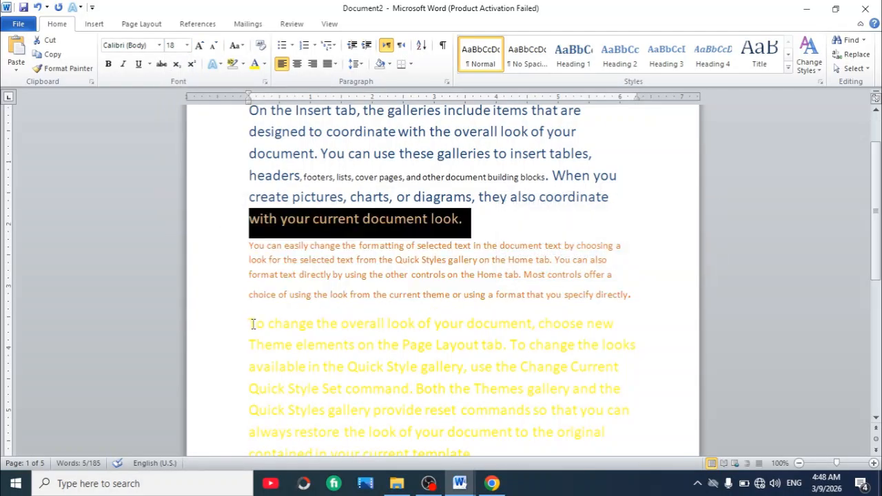
Step: Set the font of the third paragraph's text from "To change" through "reset" to Matura MT Script Capitals
left_click_drag(252, 323, 444, 427)
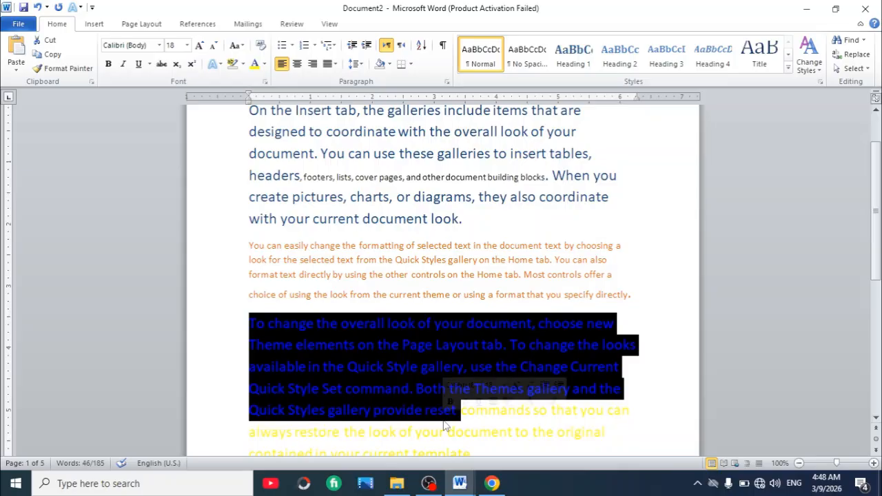
left_click(160, 44)
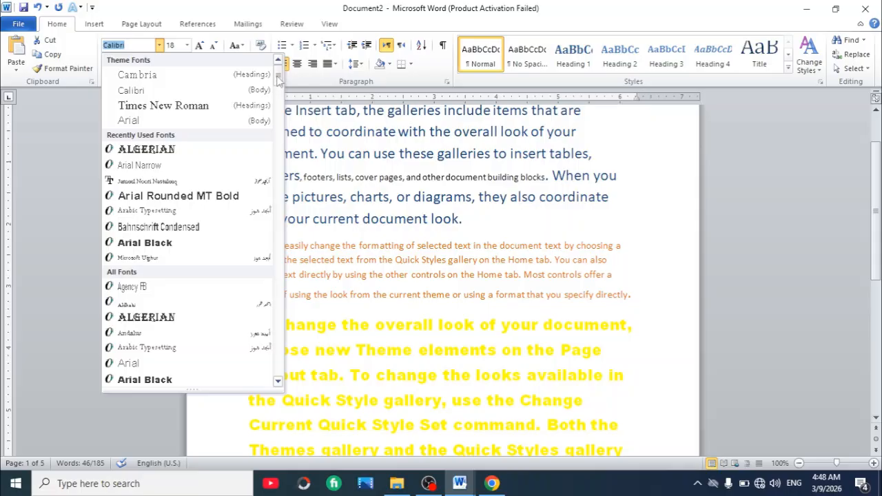
left_click_drag(278, 80, 272, 253)
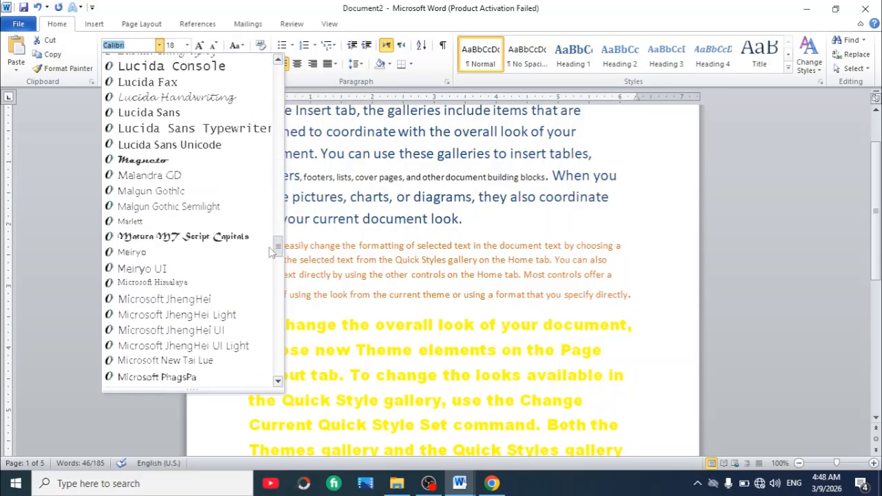
left_click(183, 236)
left_click(653, 276)
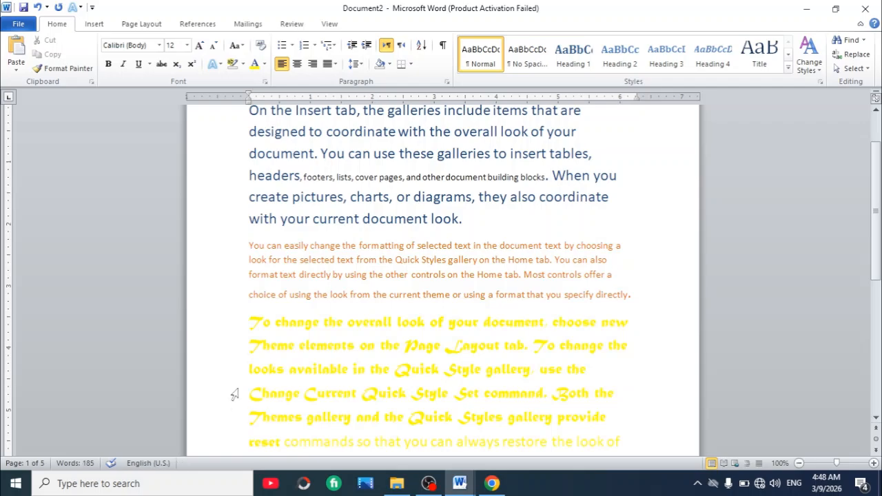
Step: Colour the word "designed" in the first paragraph with the standard yellow font colour
mouse_move(265, 381)
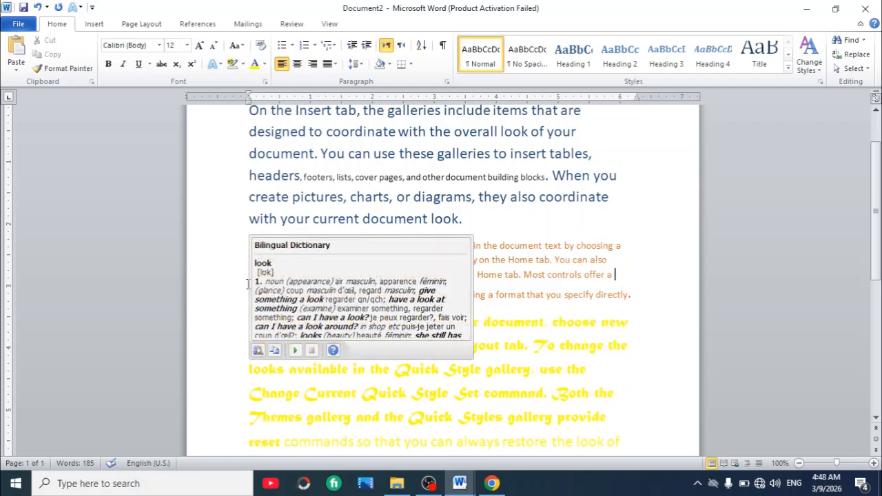
mouse_move(265, 125)
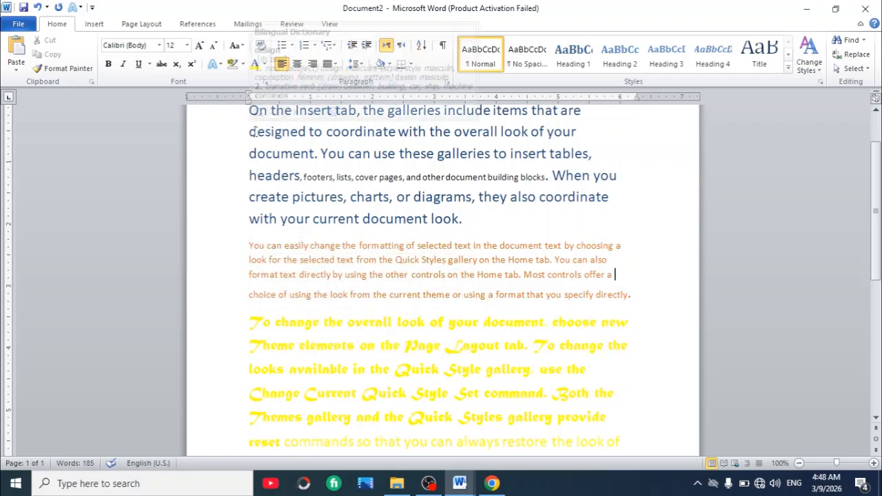
left_click_drag(250, 131, 309, 128)
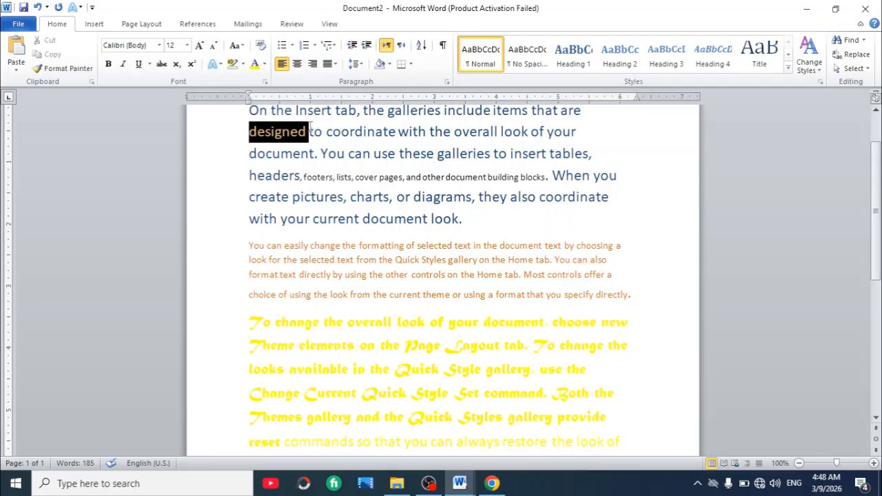
left_click(256, 64)
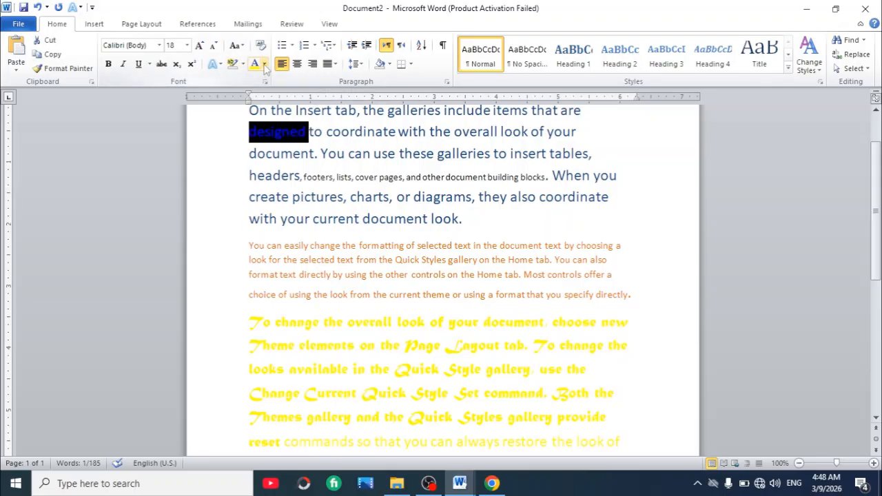
left_click(264, 64)
left_click(289, 171)
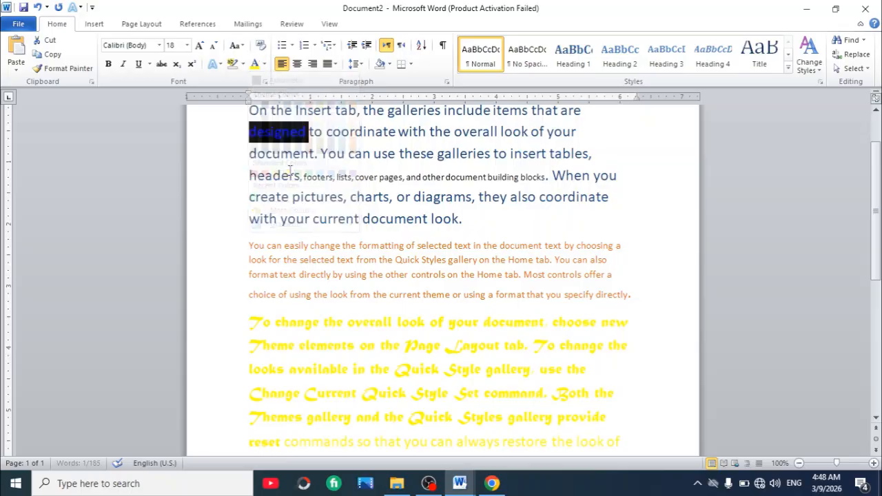
left_click(336, 157)
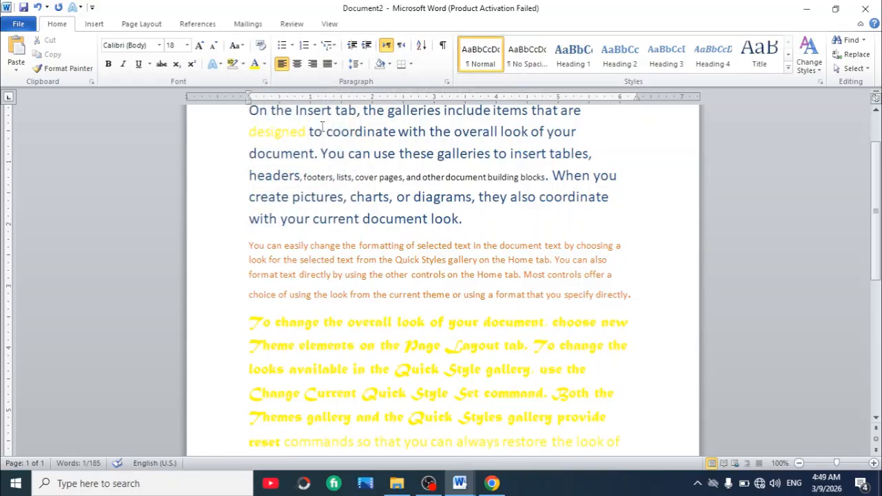
Step: Colour the words "coordinate with" in the first paragraph with the standard green font colour
left_click_drag(307, 131, 342, 135)
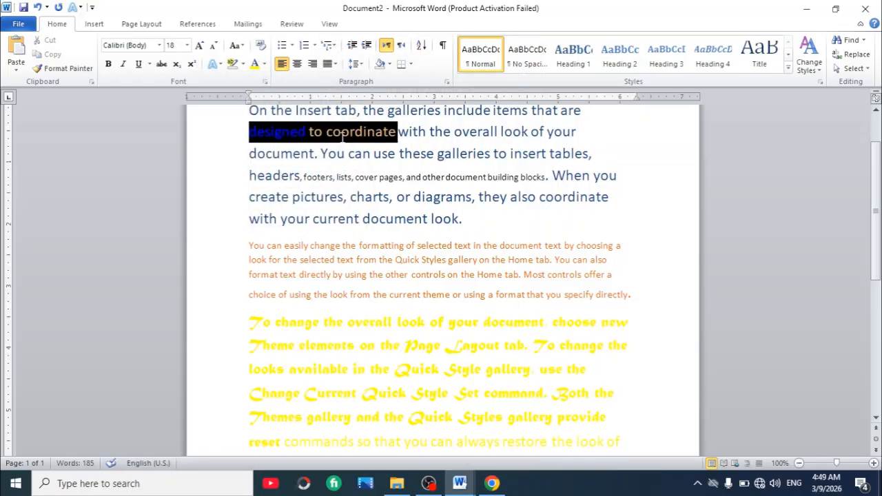
left_click(327, 133)
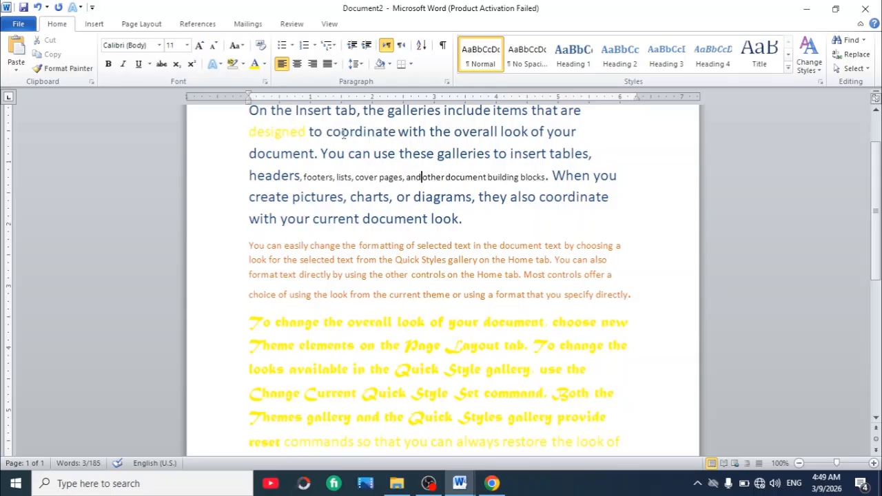
left_click_drag(326, 131, 429, 135)
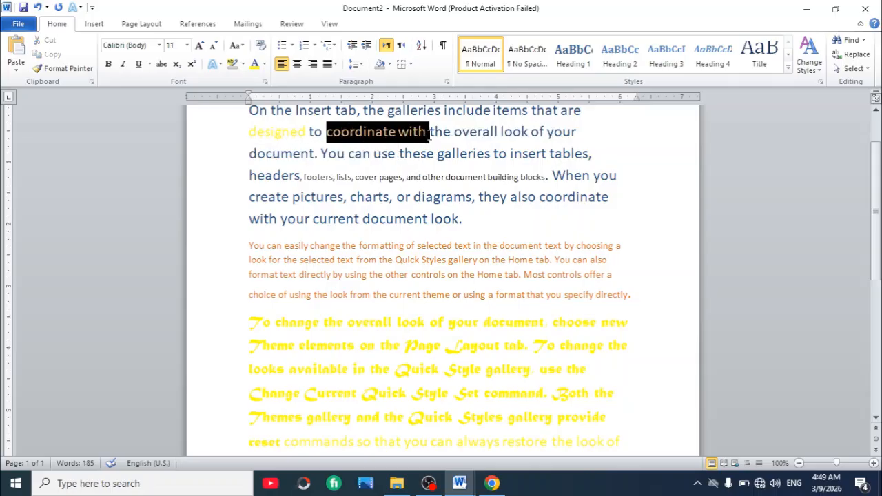
left_click(265, 64)
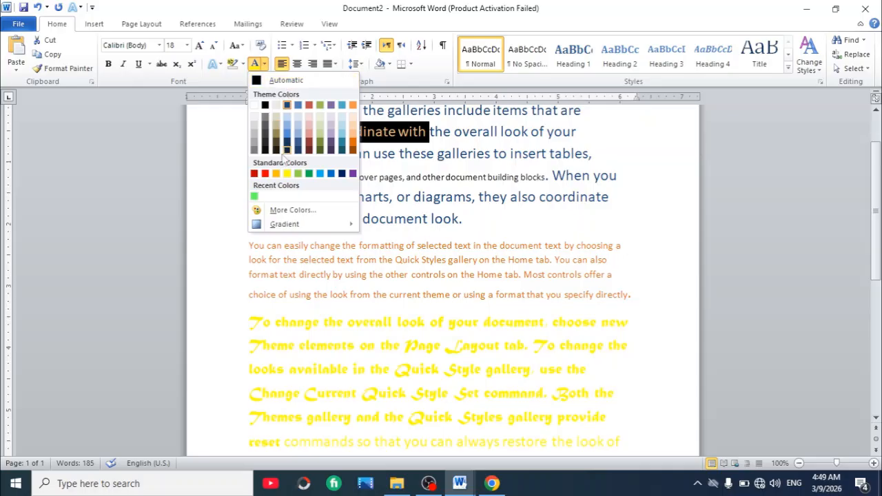
left_click(308, 172)
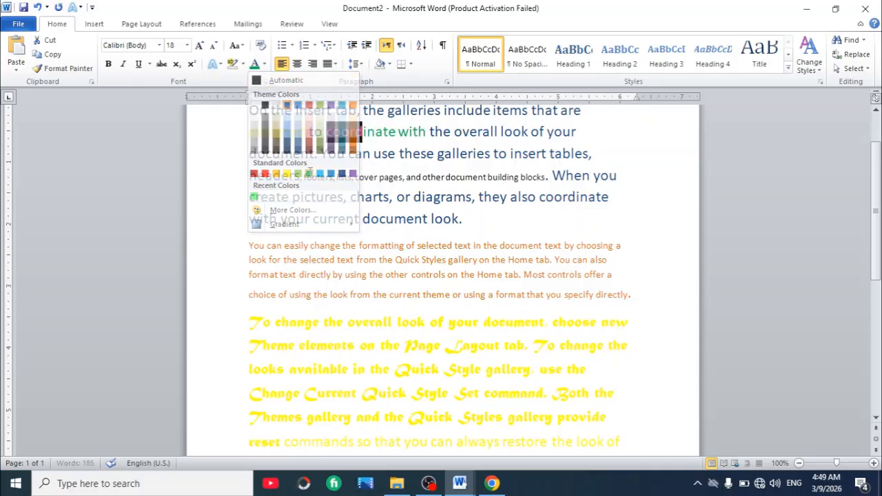
left_click(432, 218)
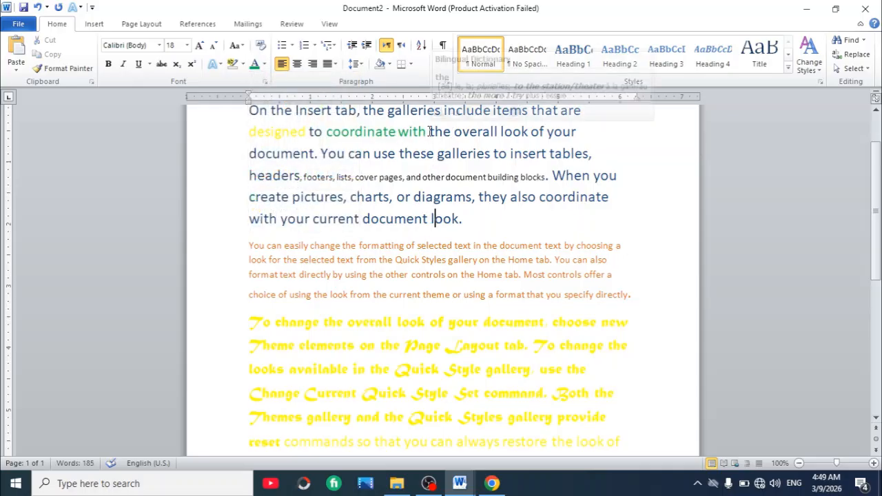
Step: Apply a darker orange theme font colour to "with the overall look of your document. You can use these galleries"
left_click_drag(429, 131, 492, 112)
left_click(468, 153)
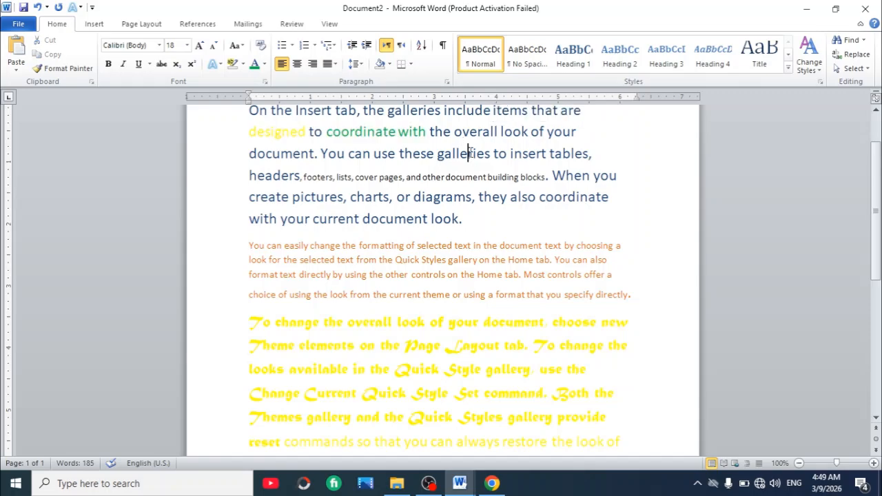
left_click_drag(429, 131, 490, 153)
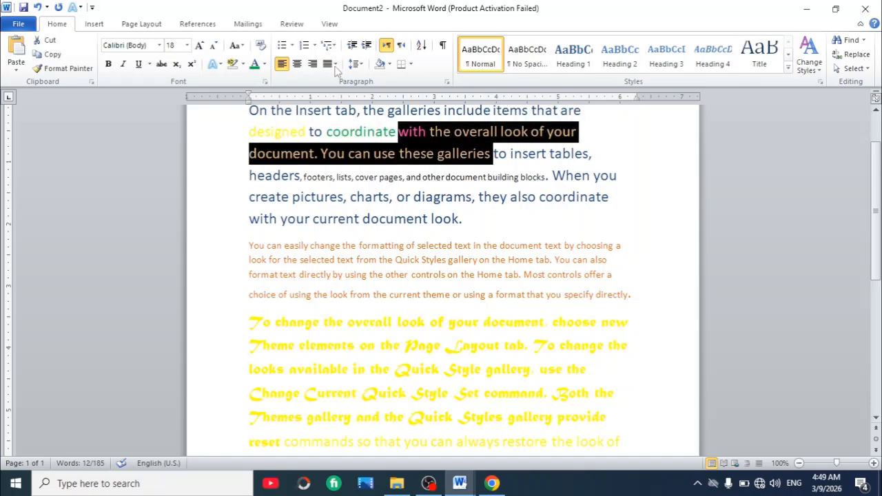
left_click(264, 65)
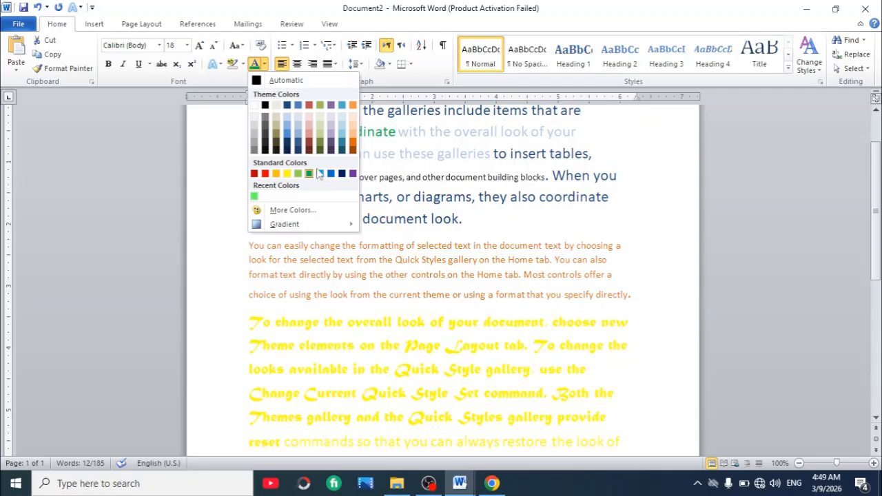
left_click(467, 194)
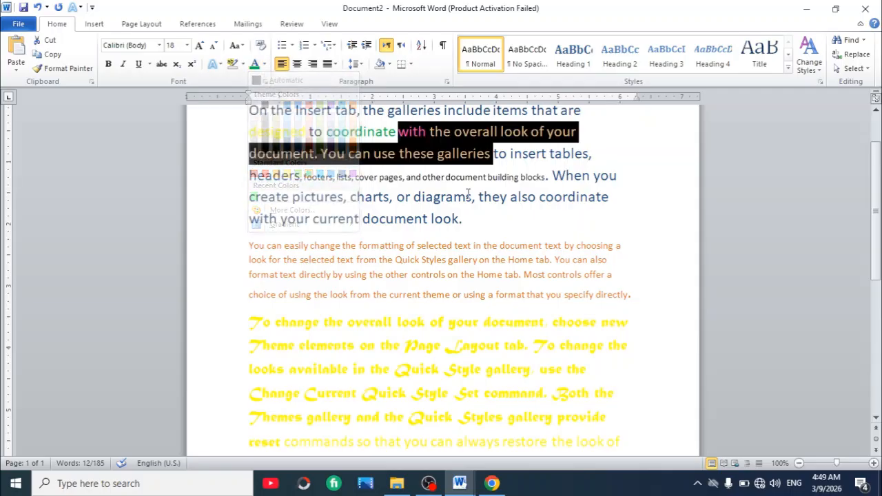
left_click(264, 64)
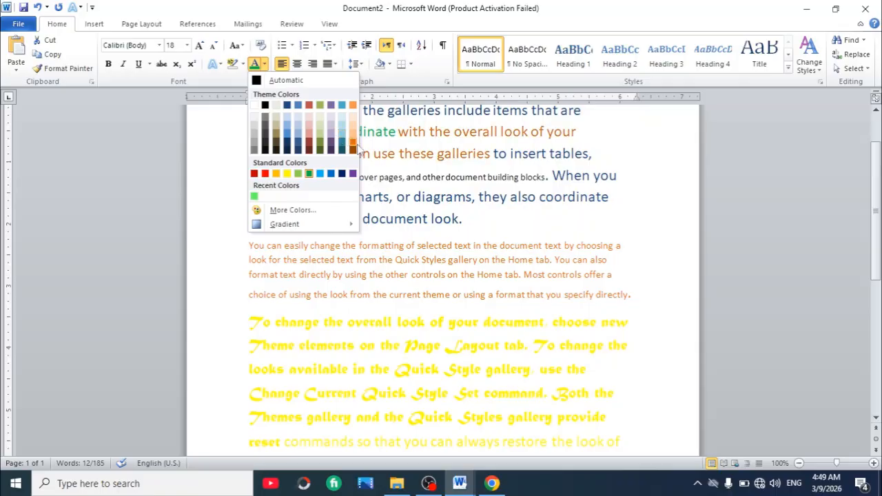
left_click(352, 145)
left_click(474, 221)
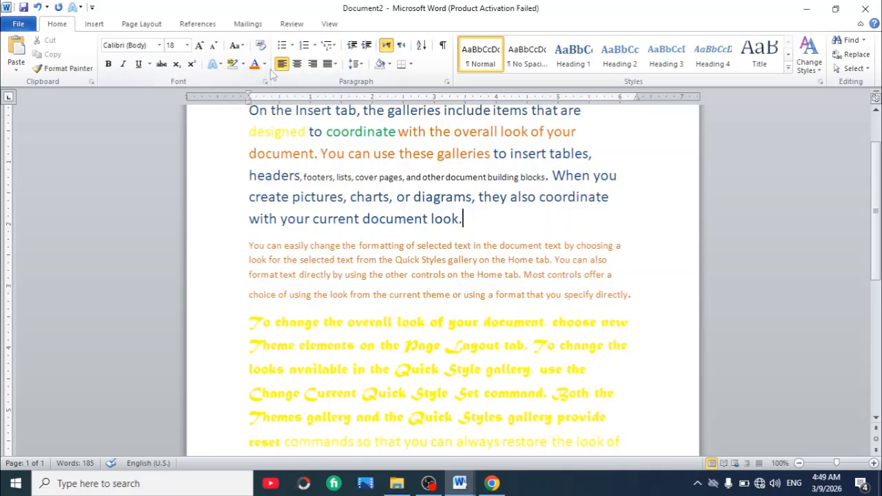
Step: Clear all formatting from the text of the entire document
triple_click(263, 119)
key("ctrl+a")
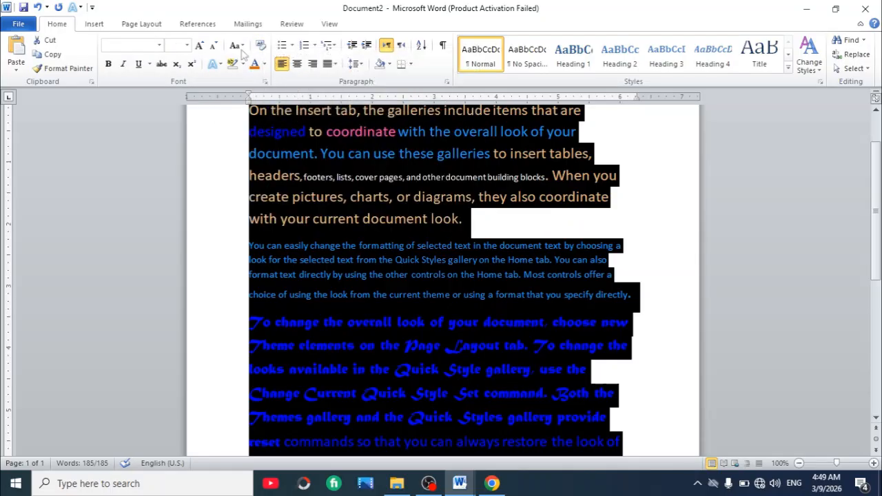
left_click(261, 45)
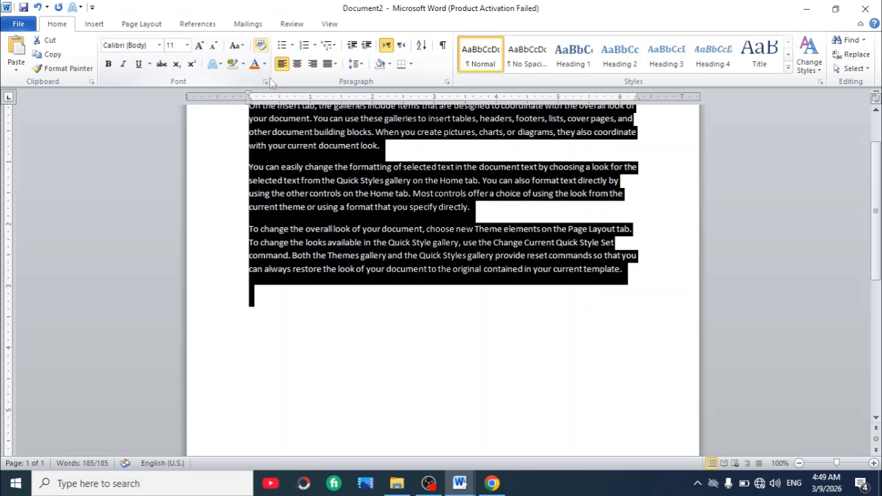
left_click(451, 358)
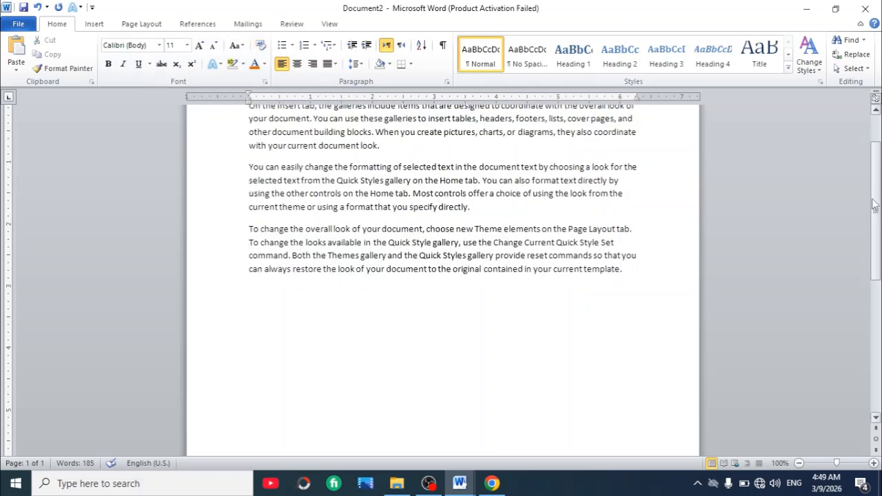
scroll(875, 163, "up", 2)
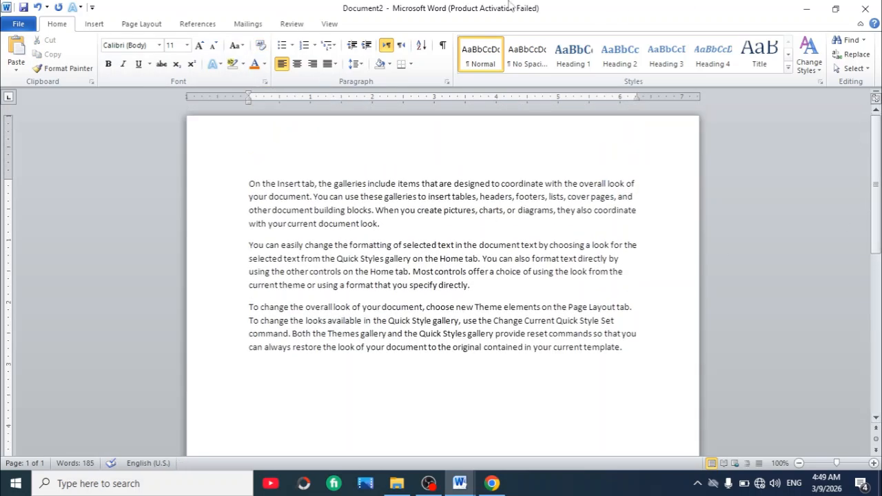
Step: Apply sentence case to the whole first paragraph
left_click(243, 46)
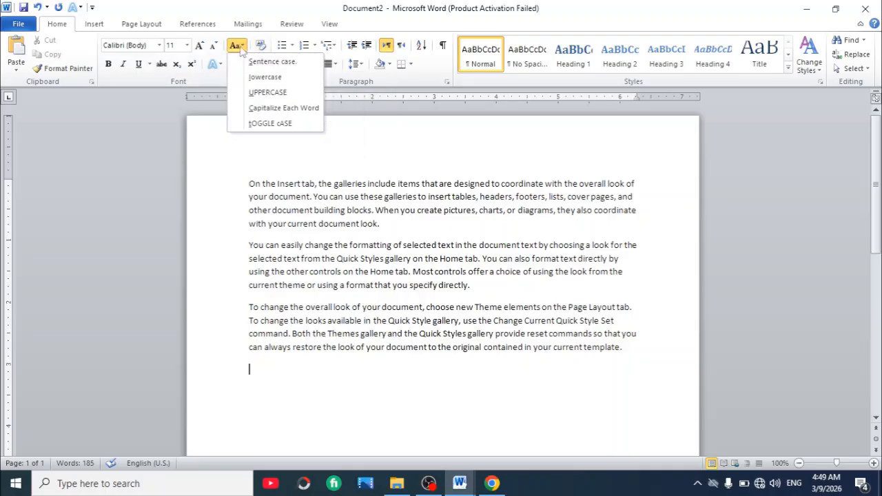
left_click(250, 186)
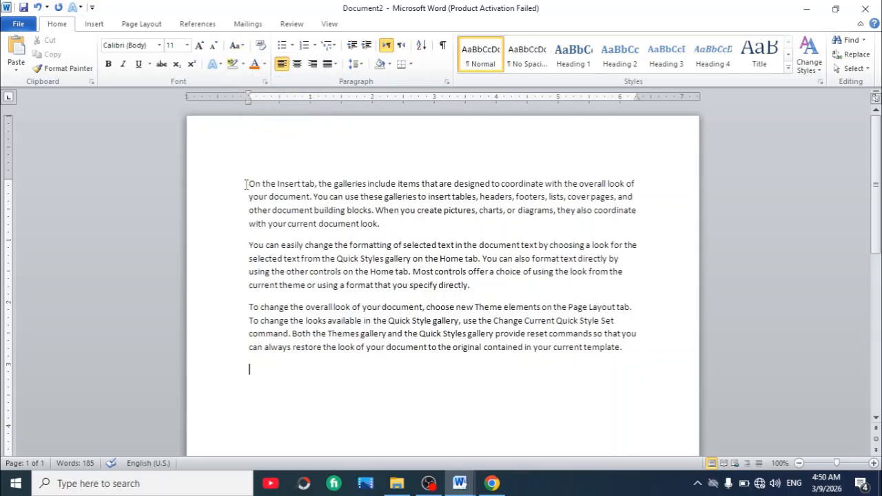
left_click_drag(245, 185, 379, 227)
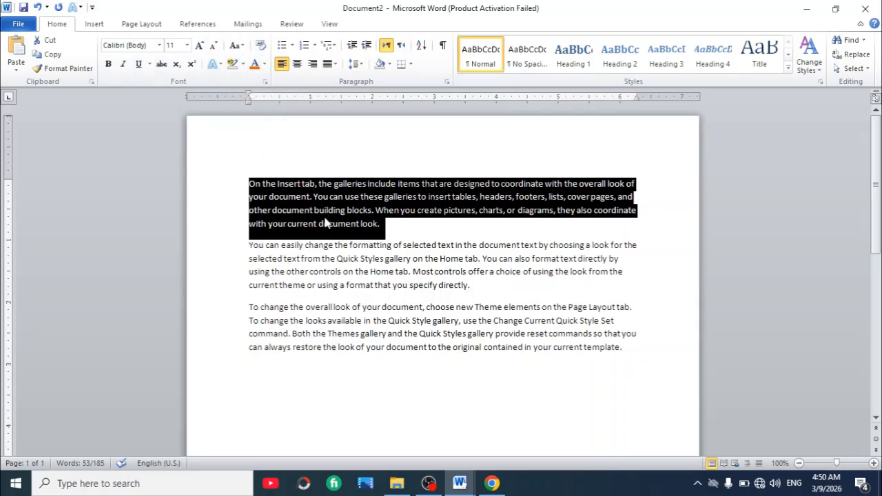
left_click(243, 48)
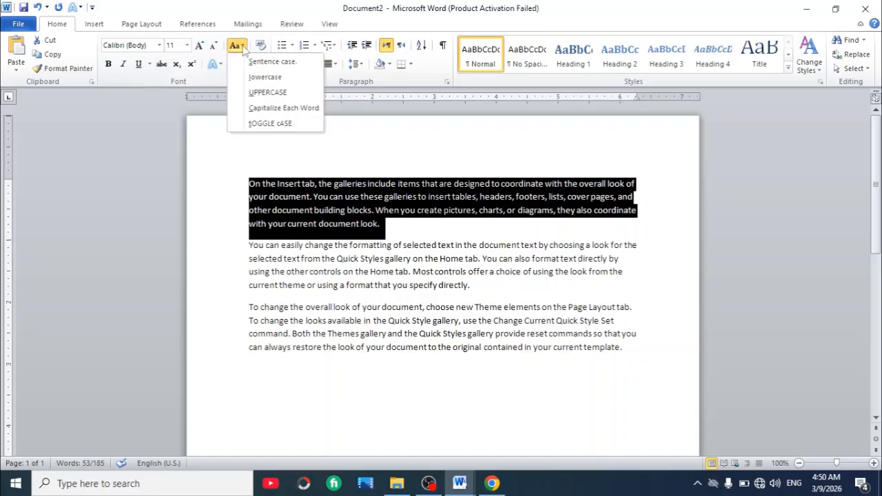
left_click(260, 60)
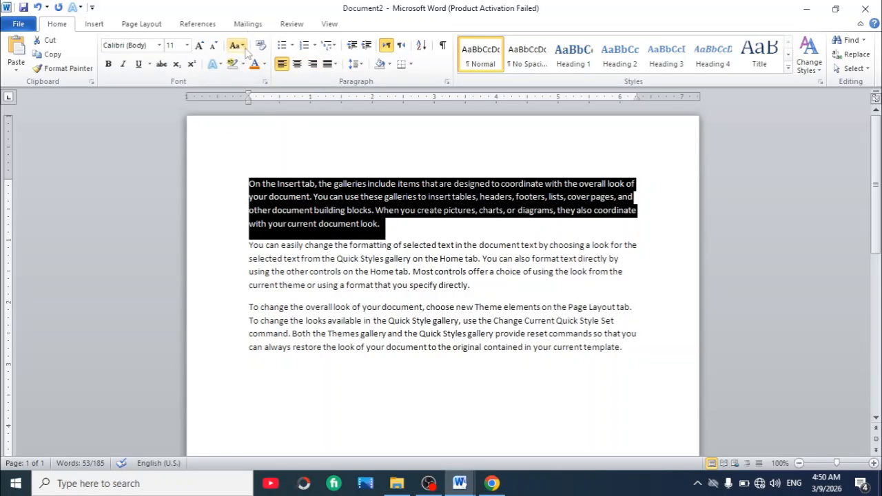
left_click(272, 141)
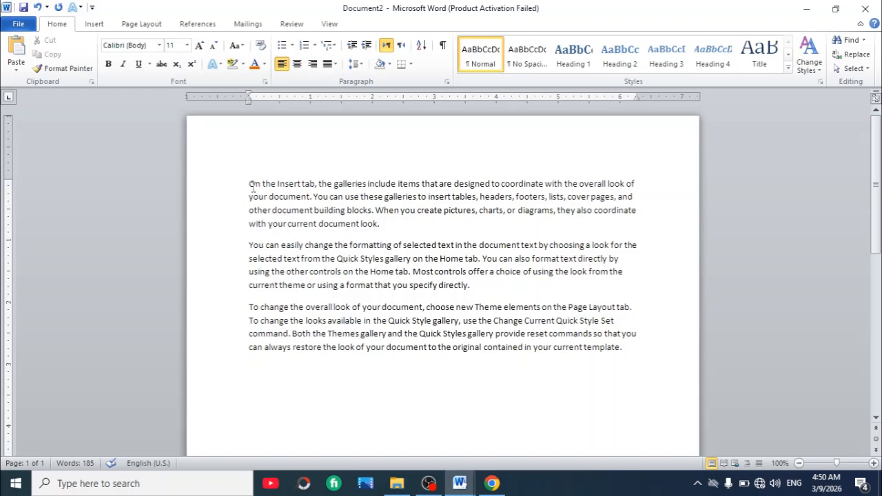
Step: Convert the whole first paragraph to lowercase
left_click(240, 45)
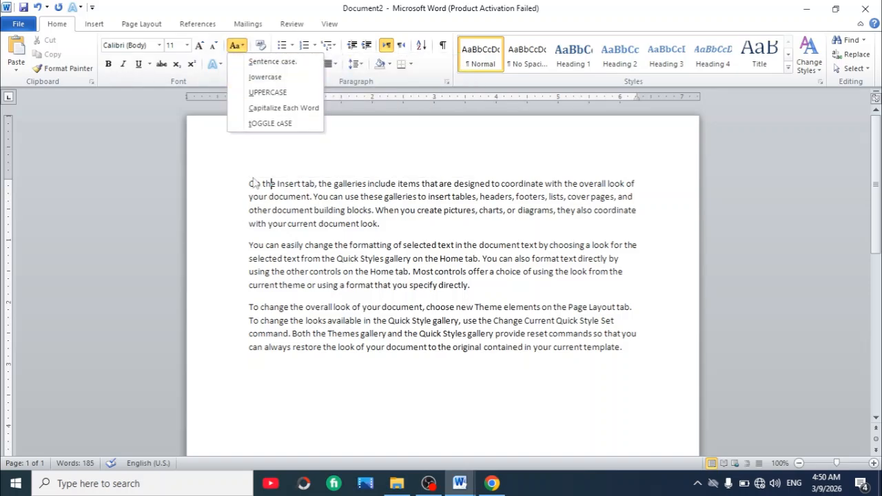
left_click(252, 184)
left_click_drag(251, 184, 366, 225)
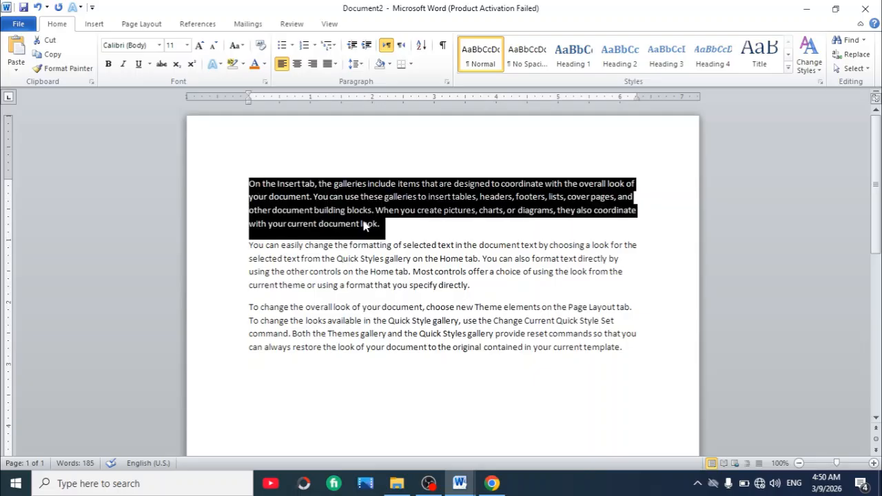
left_click(237, 46)
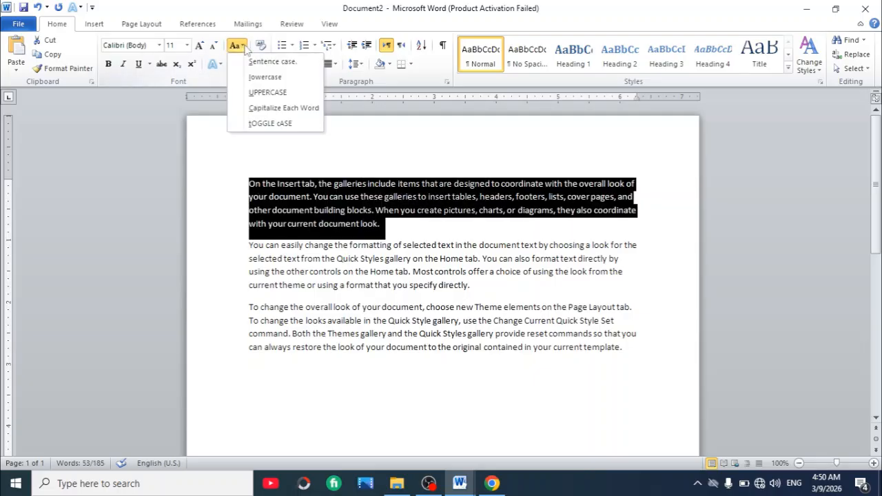
left_click(263, 77)
left_click(228, 182)
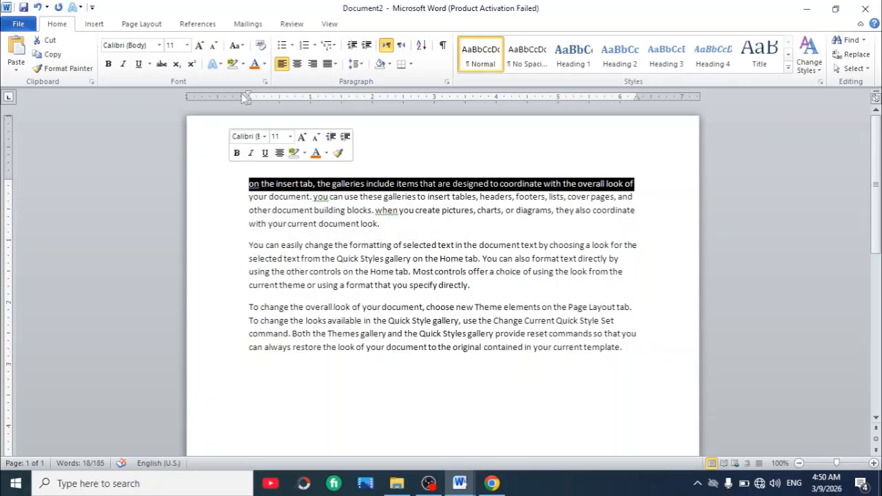
Step: Convert the whole first paragraph to UPPERCASE
left_click(235, 45)
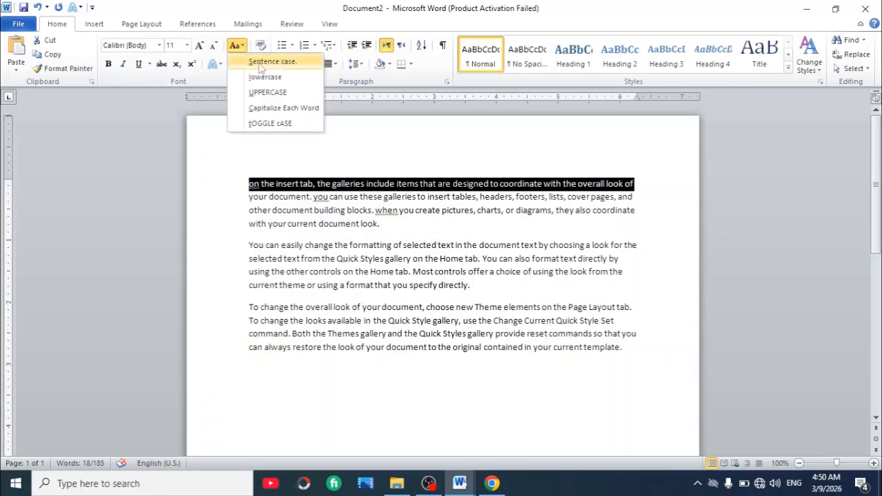
left_click(237, 136)
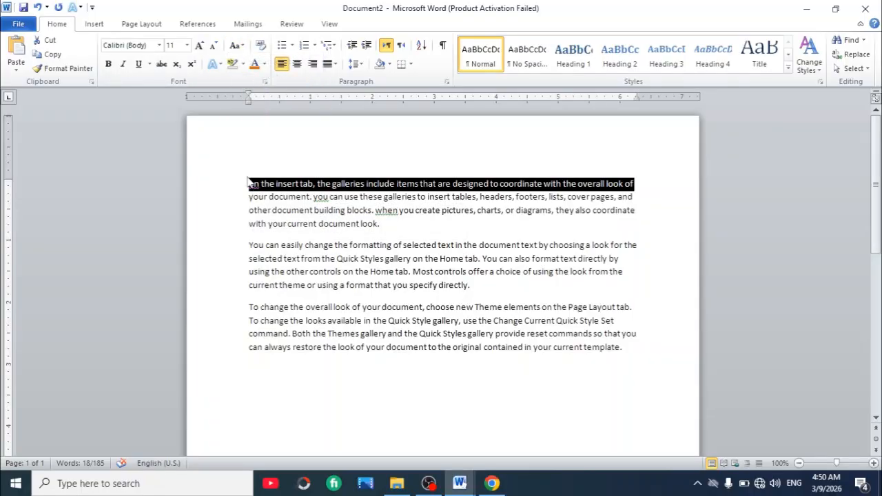
double_click(250, 210)
triple_click(243, 186)
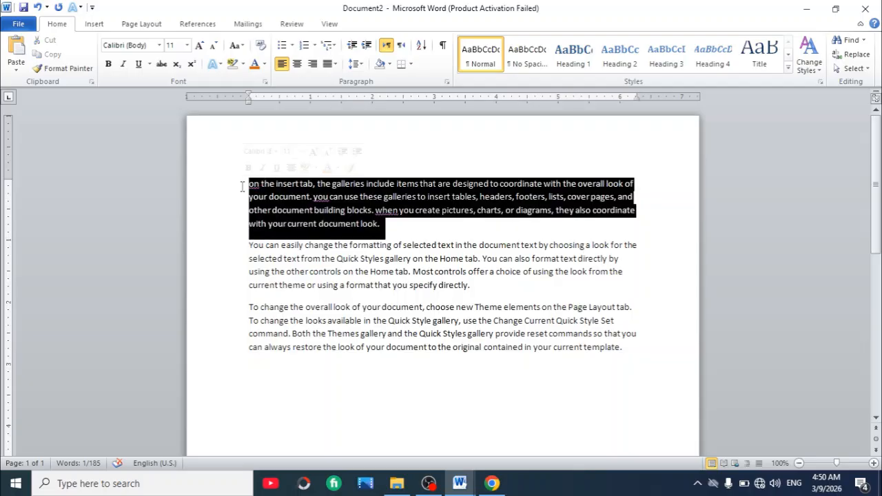
left_click(242, 45)
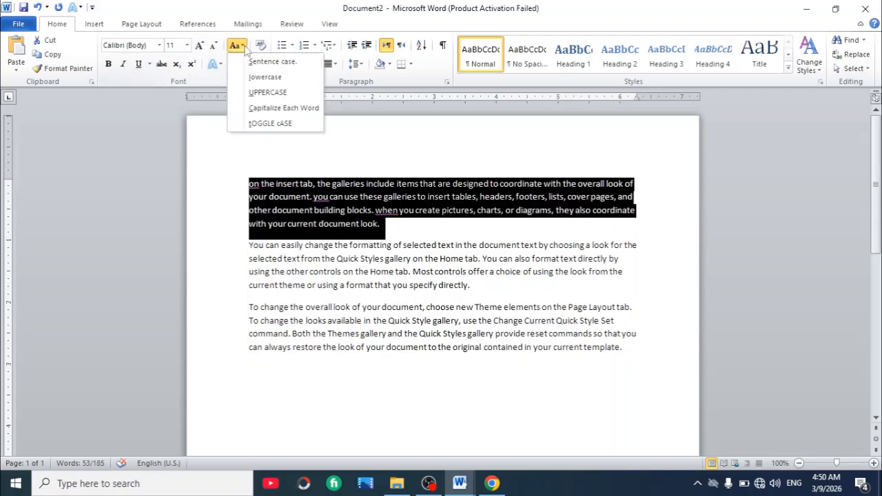
left_click(274, 93)
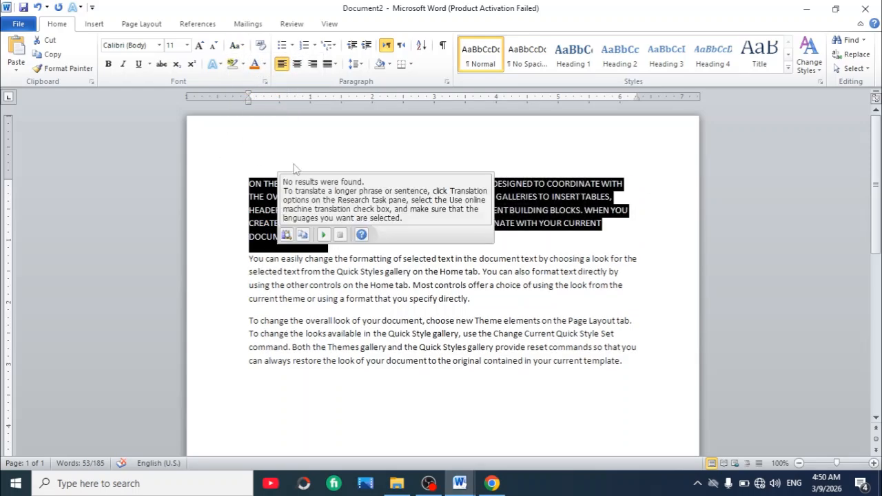
Step: Change the case of the first paragraph to Capitalize Each Word
left_click(243, 49)
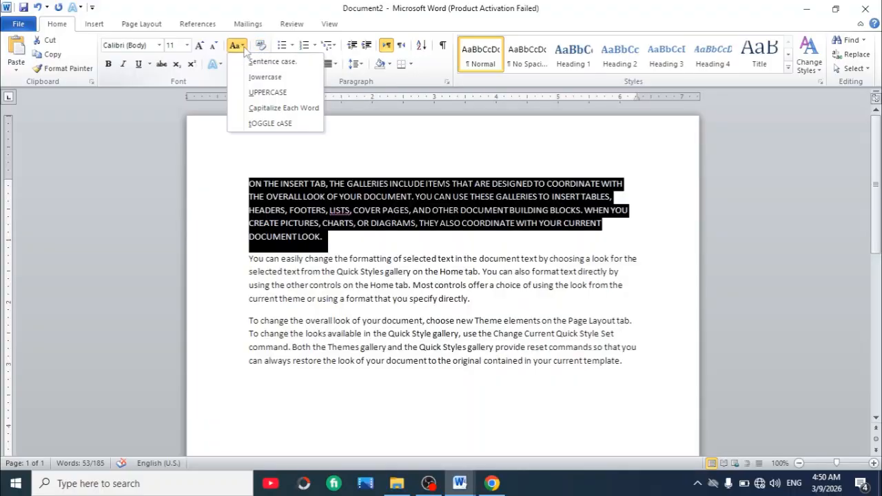
left_click(274, 111)
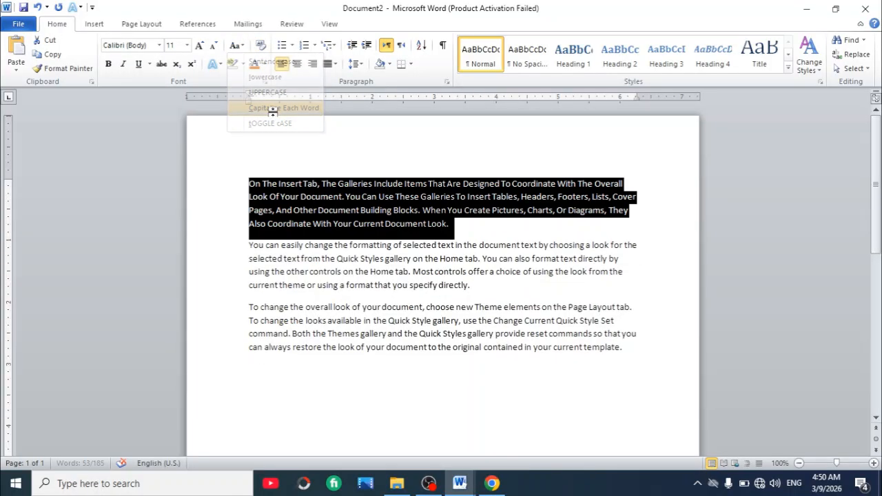
left_click(250, 166)
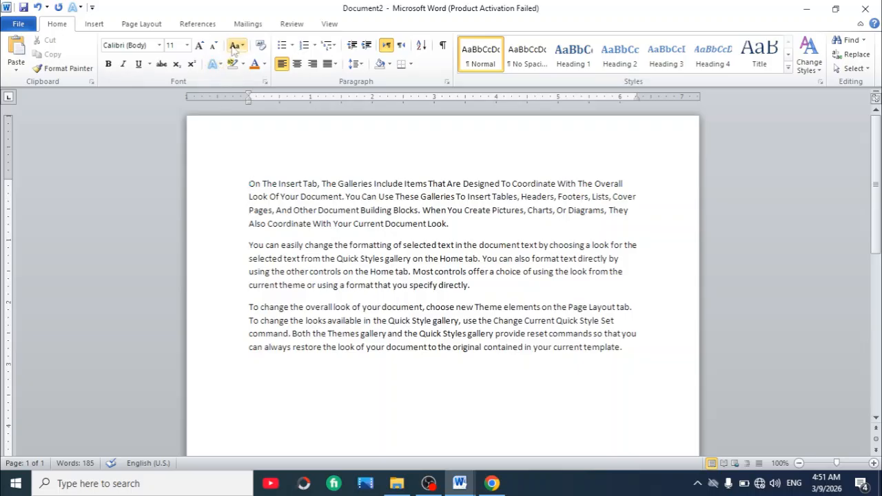
Step: Apply tOGGLE cASE to the whole first paragraph
triple_click(250, 191)
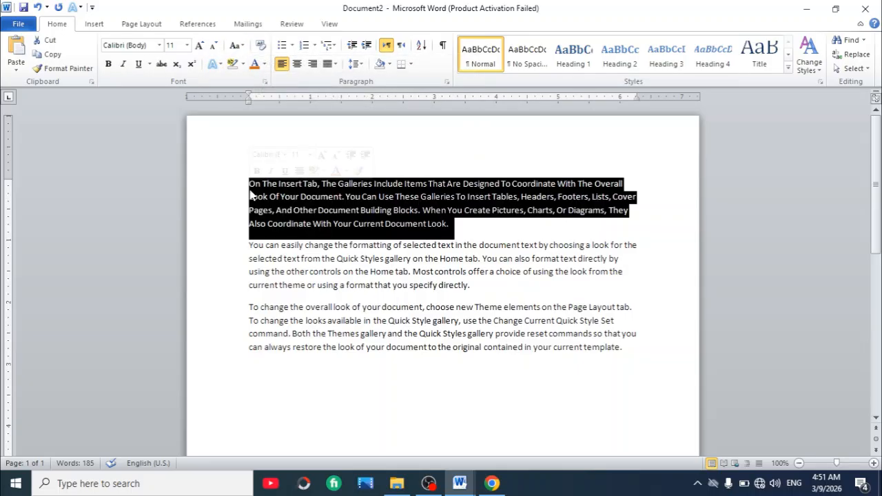
left_click(243, 45)
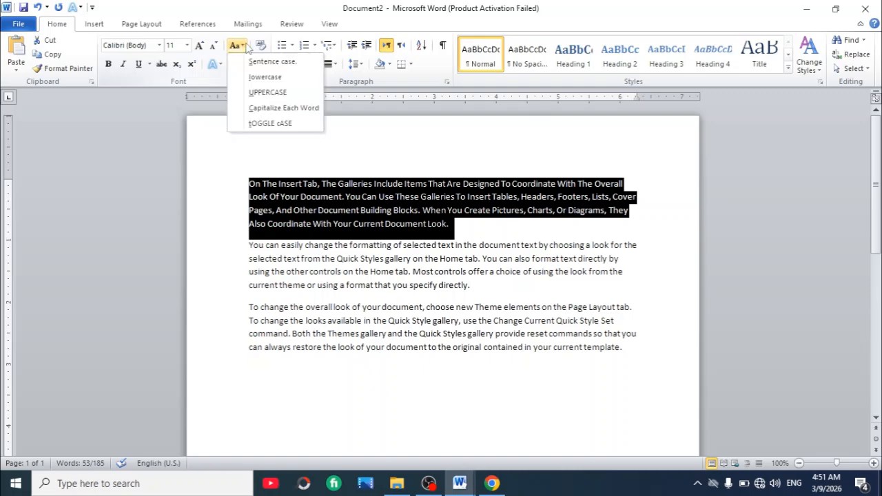
left_click(270, 123)
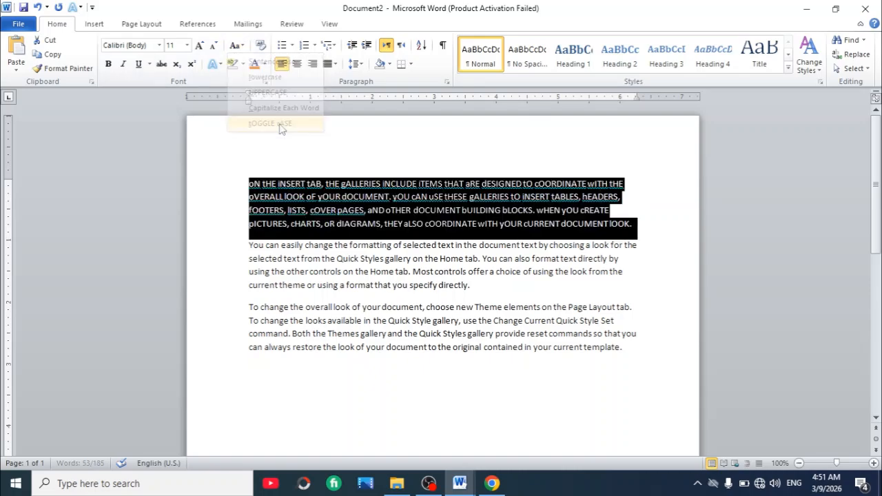
left_click(244, 182)
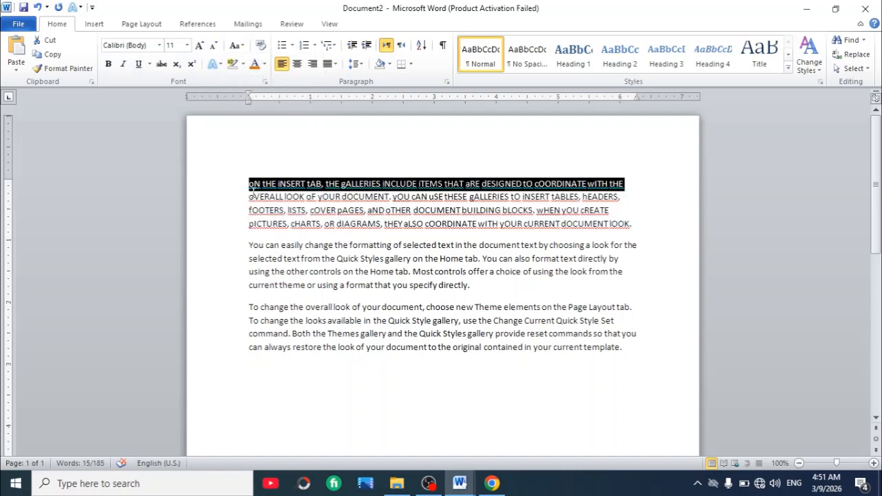
right_click(252, 192)
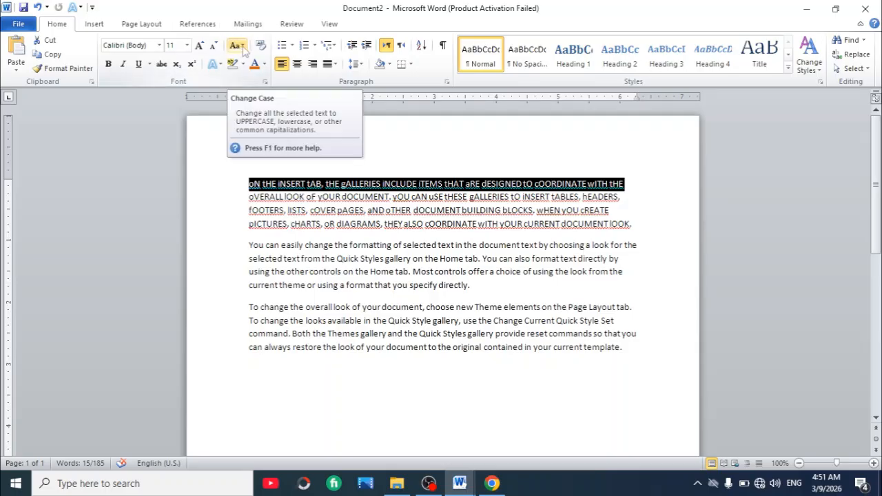
Step: Add the text "SHIFT+F3" on the empty line below the last paragraph
left_click(343, 370)
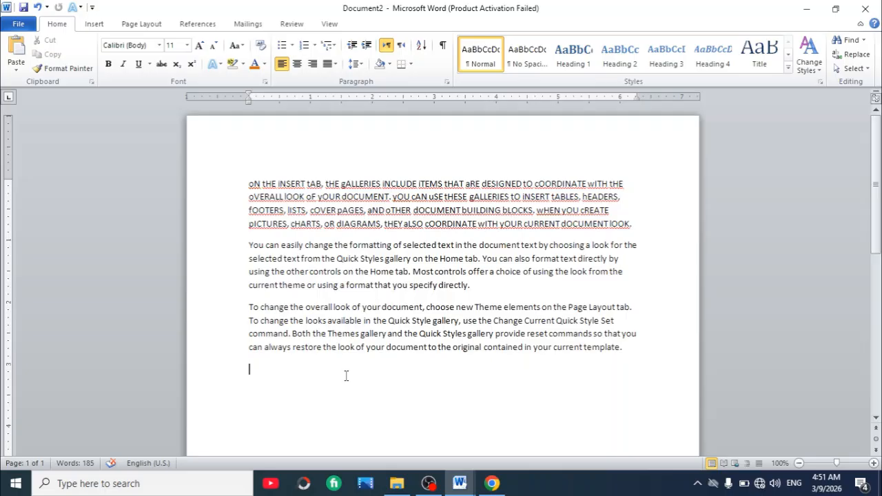
type("SHIFT+F3")
Step: Enlarge the "SHIFT+F3" line to 36 pt and make it bold
left_click_drag(248, 368, 292, 384)
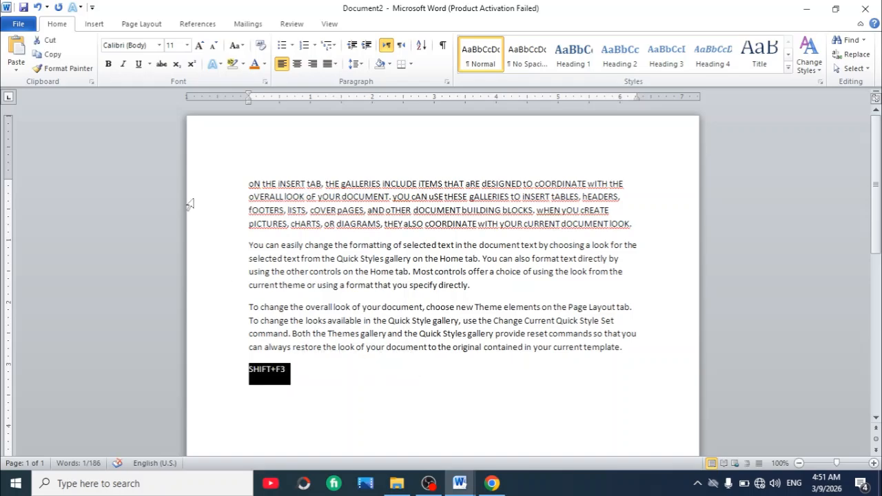
left_click(198, 45)
left_click(199, 45)
left_click(198, 45)
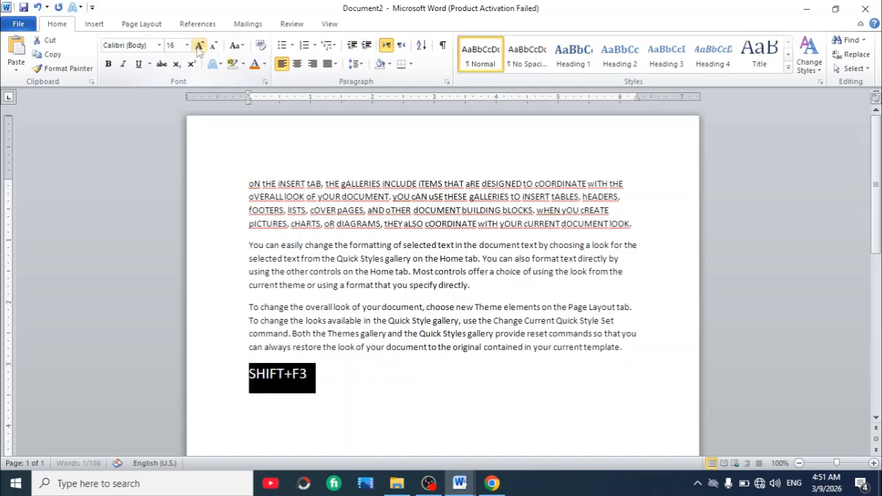
left_click(199, 46)
left_click(198, 46)
left_click(198, 46)
left_click(199, 45)
left_click(198, 46)
left_click(199, 46)
left_click(198, 46)
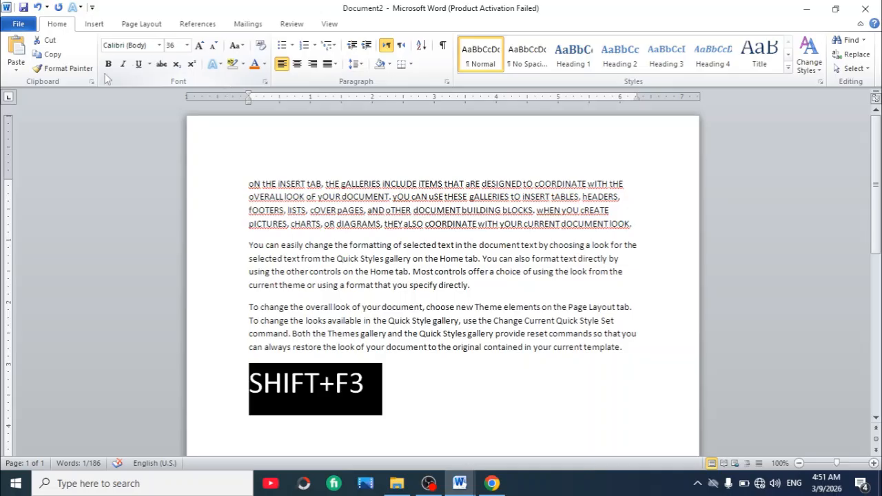
left_click(108, 63)
left_click(372, 383)
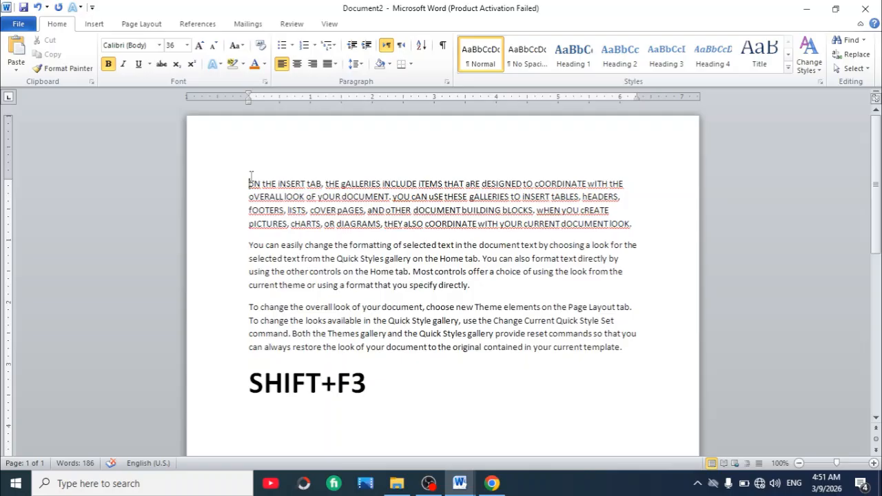
Step: Cycle the case of the first paragraph and the following words "You can easily", ending with all capitals
left_click_drag(249, 183, 304, 247)
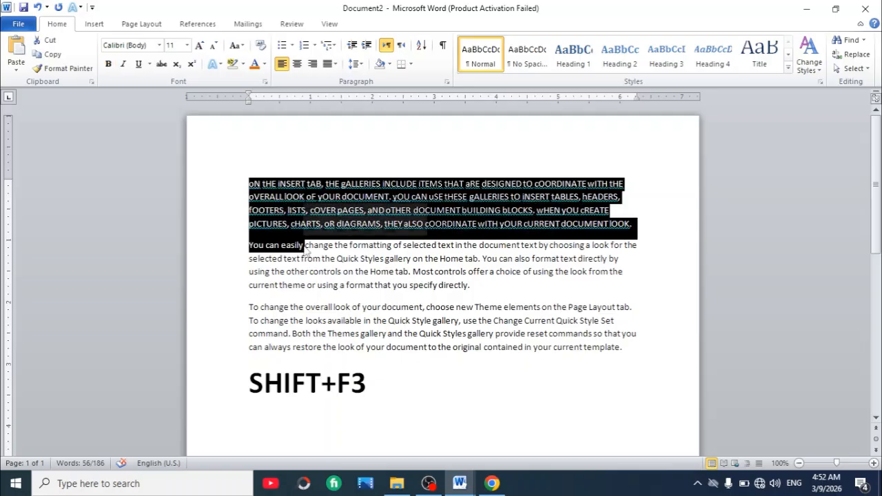
key("shift+F3")
key("shift+F3")
key("shift+F3")
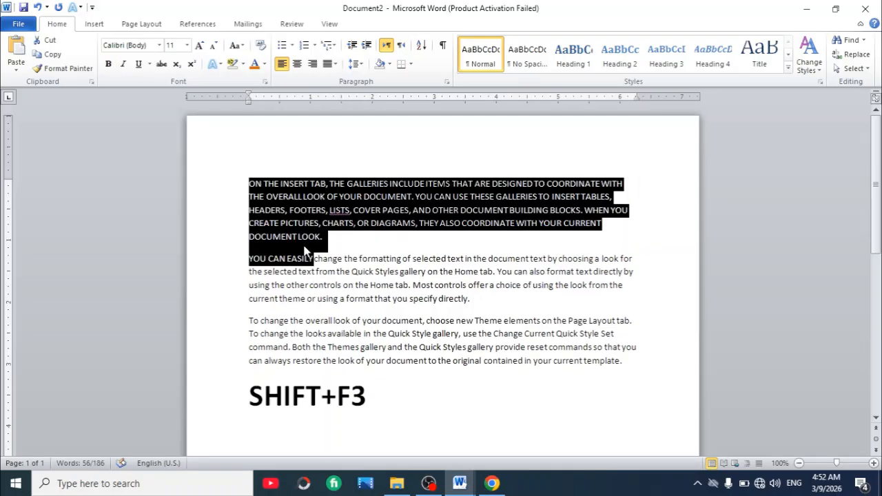
key("shift+F3")
key("shift+F3")
key("shift+F3")
Step: Cycle the case of the large bold line below the paragraphs, ending with "Shift+F3" in capitalised form
left_click_drag(246, 398, 356, 418)
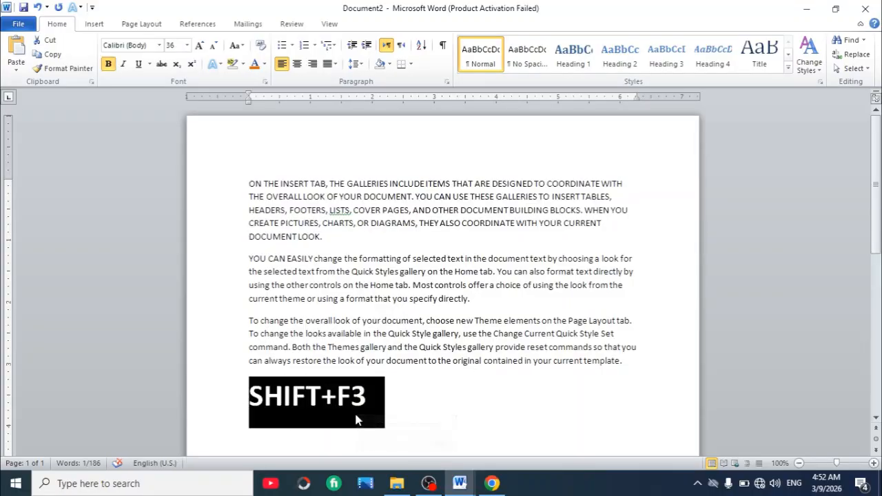
key("shift+F3")
key("shift+F3")
key("shift+F3")
key("shift+F3")
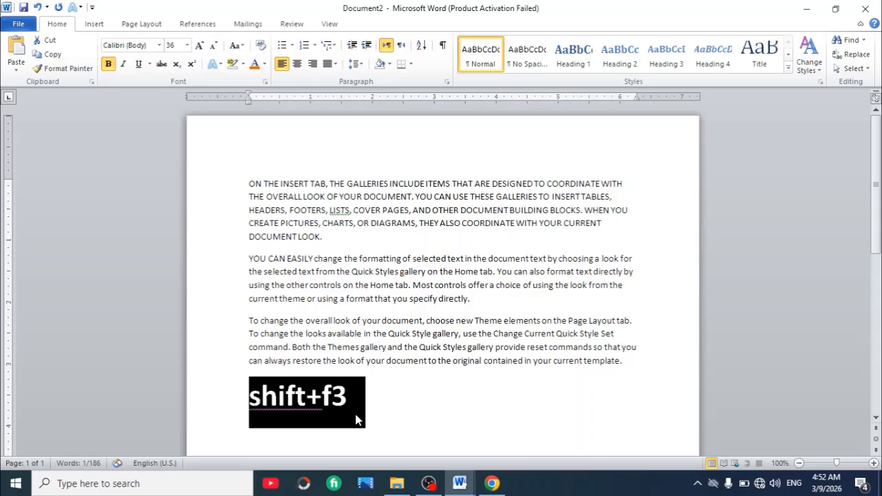
key("shift+F3")
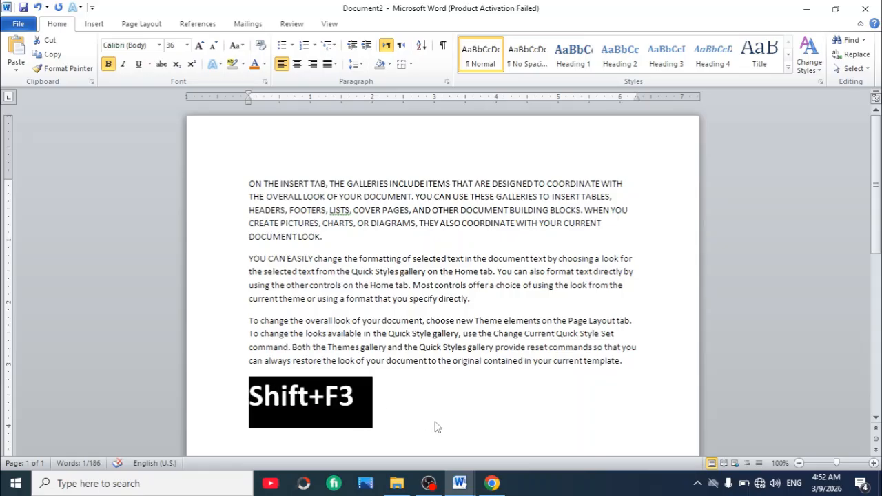